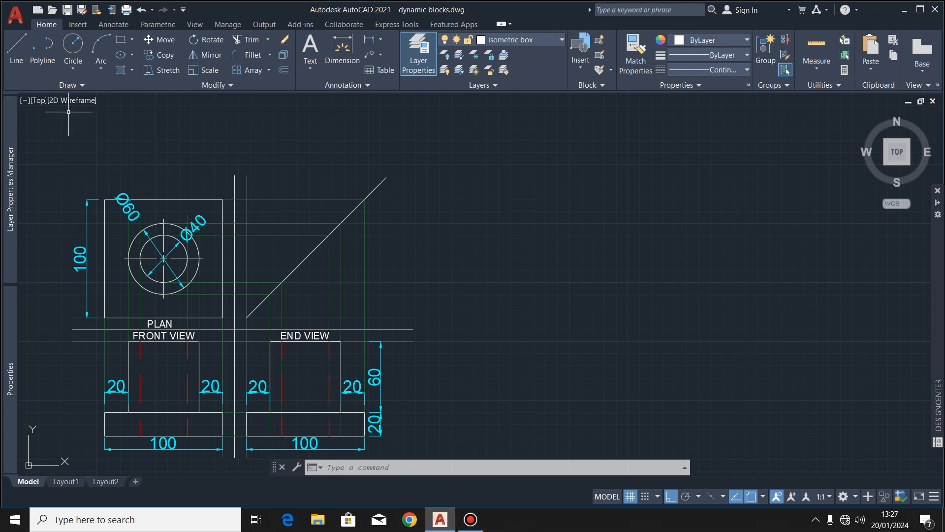
Draw a horizontal base line about 265 units long in the empty area beside the end view.
left_click(16, 54)
left_click(502, 375)
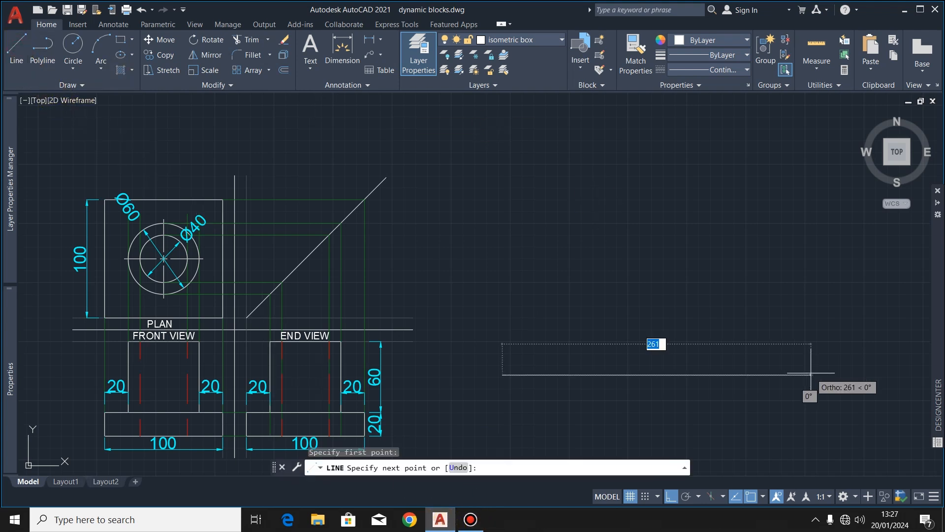
left_click(817, 374)
key("Escape")
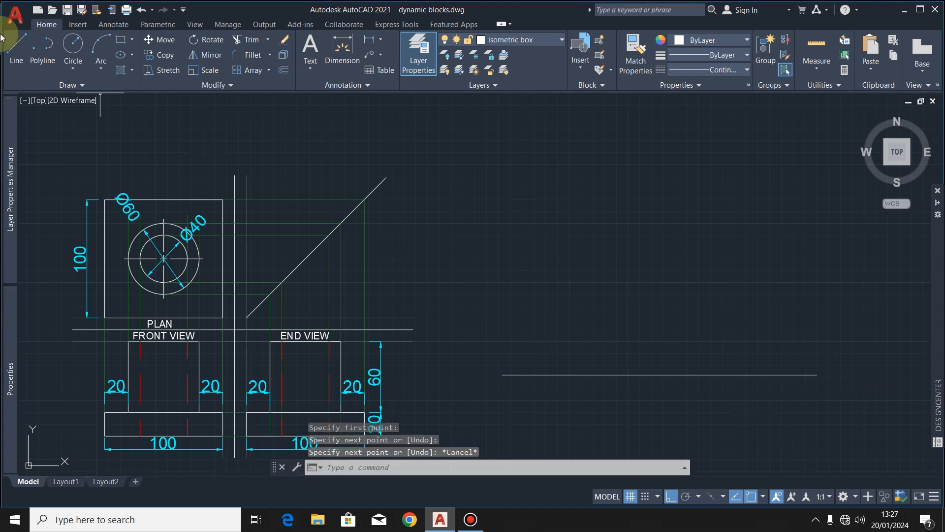
Draw a 100-unit line at 30° from the base line's midpoint, followed by an 80-unit vertical line upward from its end.
left_click(19, 51)
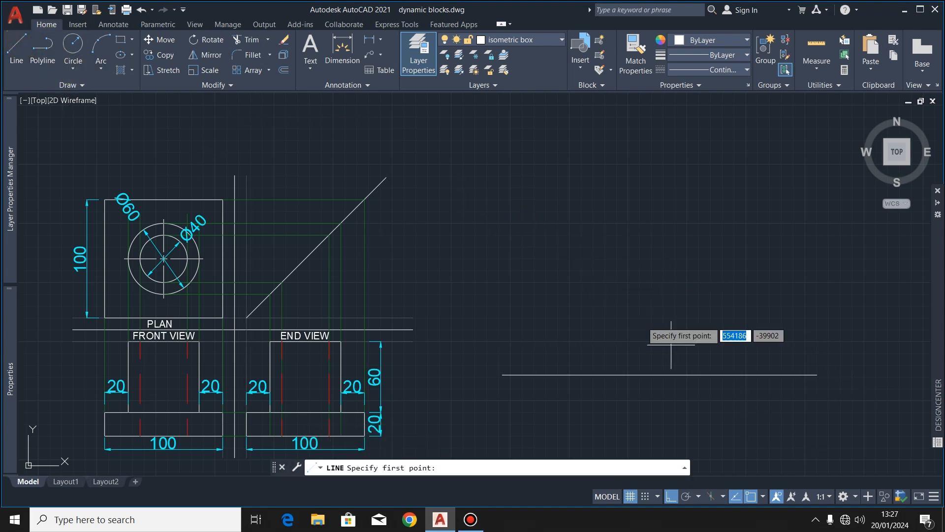
left_click(660, 375)
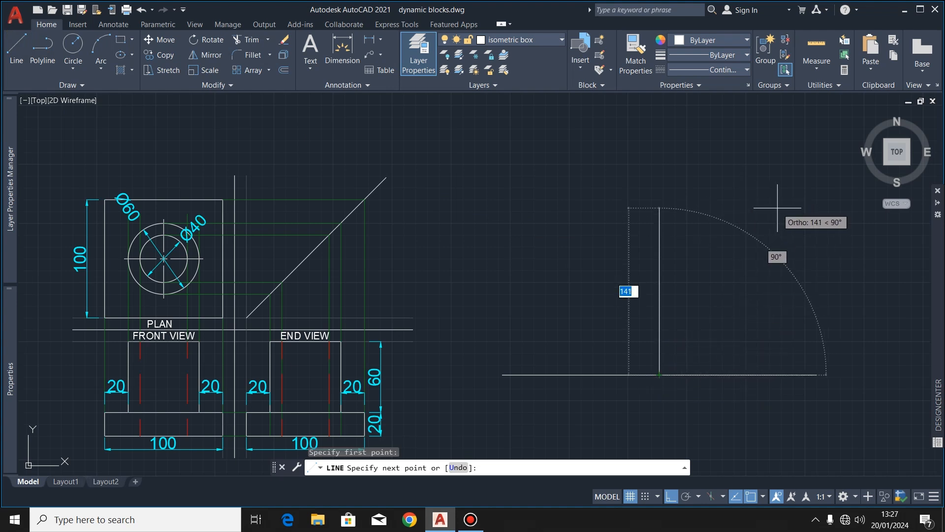
type("100")
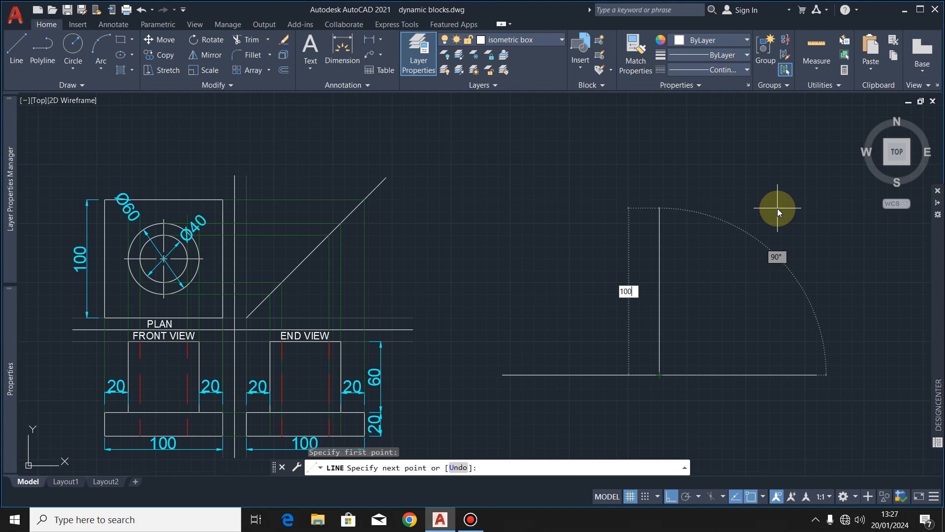
key("Tab")
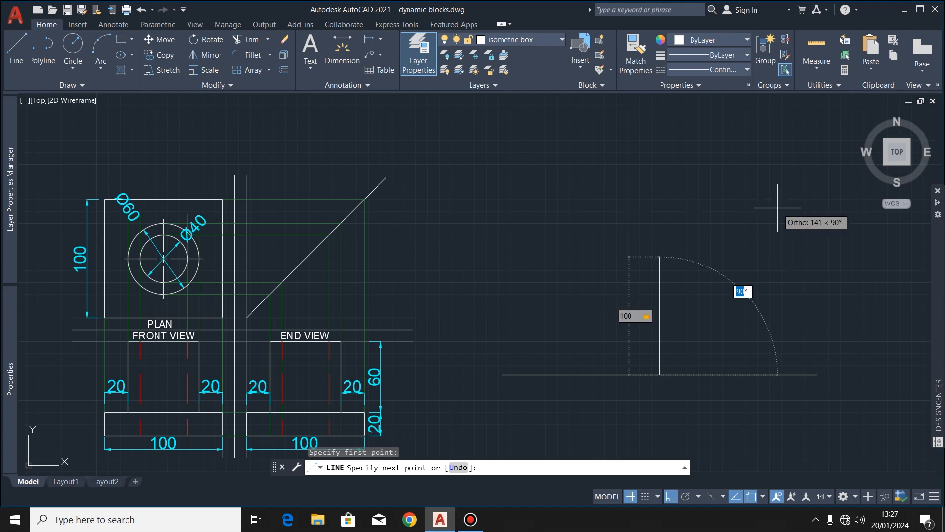
type("30")
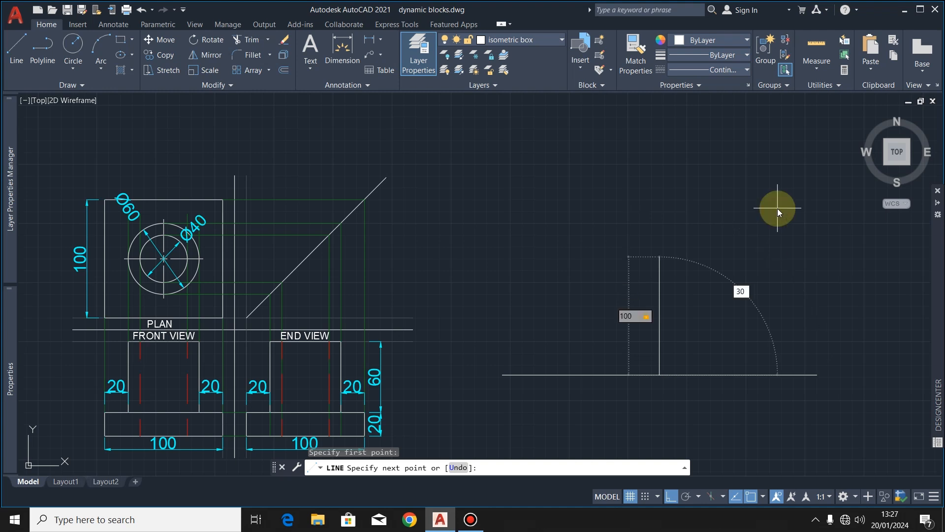
key("Return")
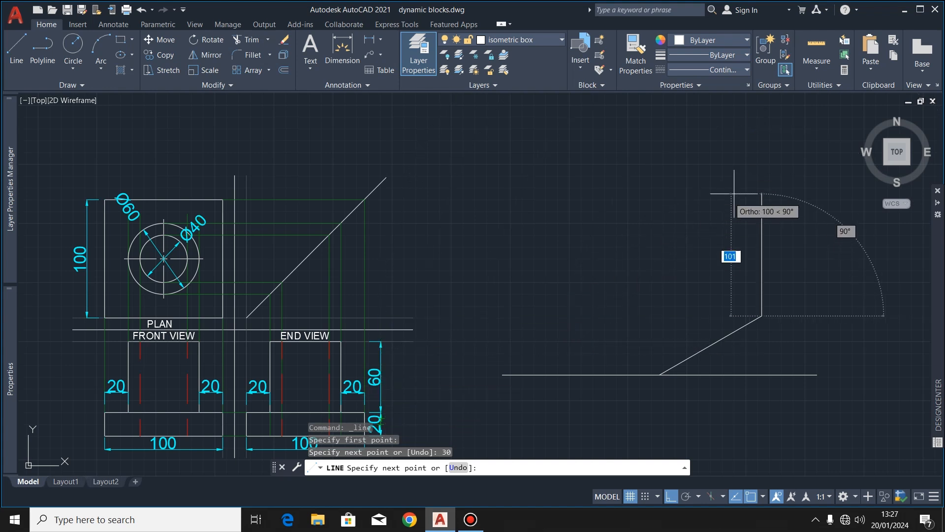
type("80")
key("Return")
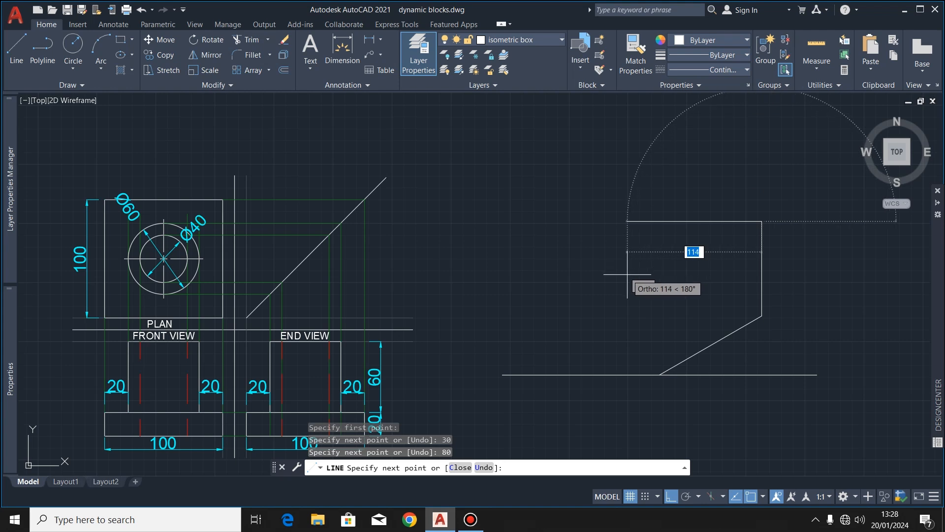
Complete the box's right face with a 100-unit line at 210° and a vertical edge down to the base line's midpoint.
type("1")
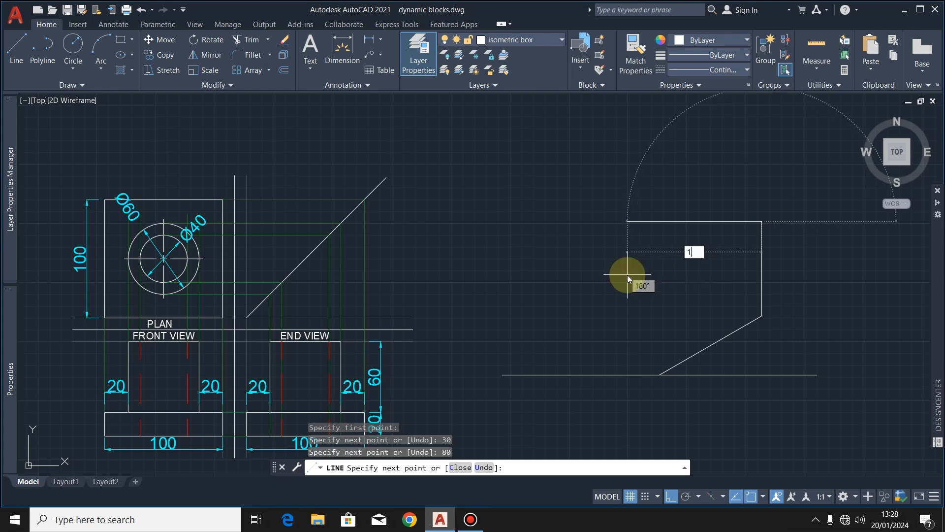
type("00")
key("Tab")
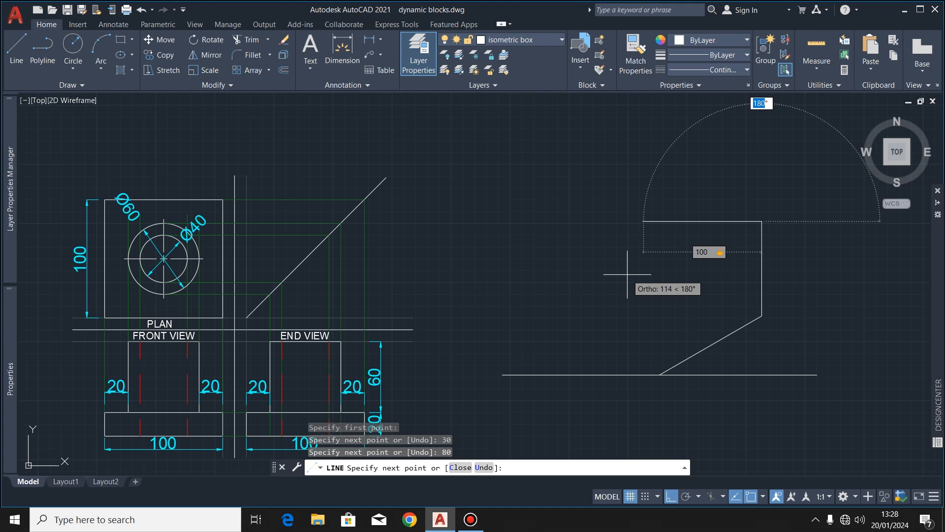
type("21")
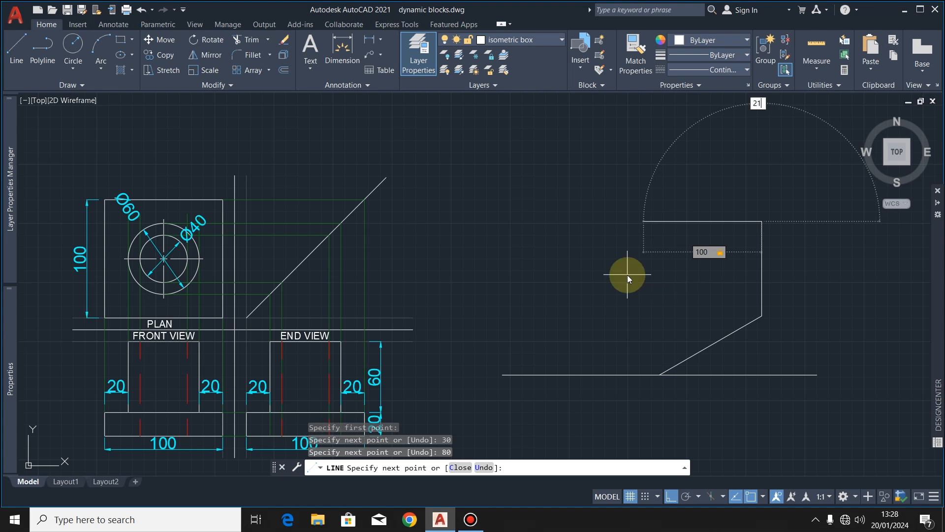
key("Return")
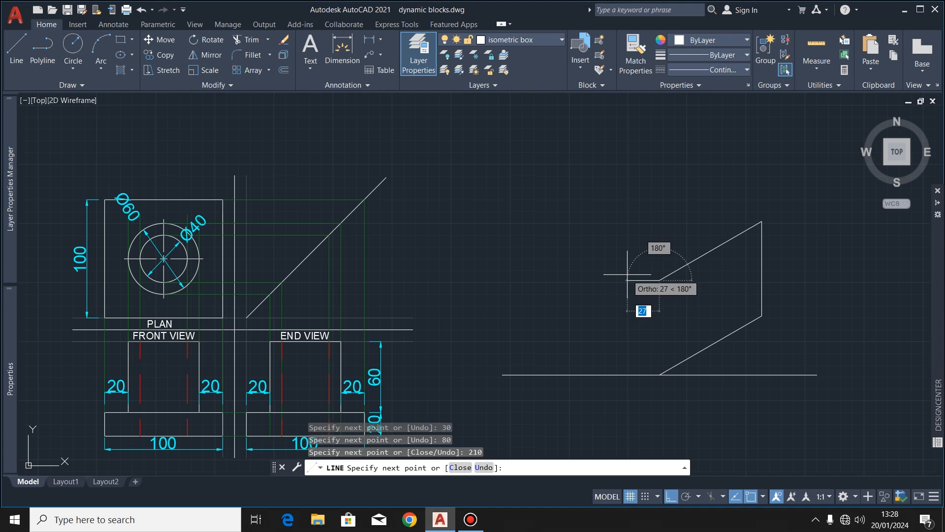
left_click(659, 375)
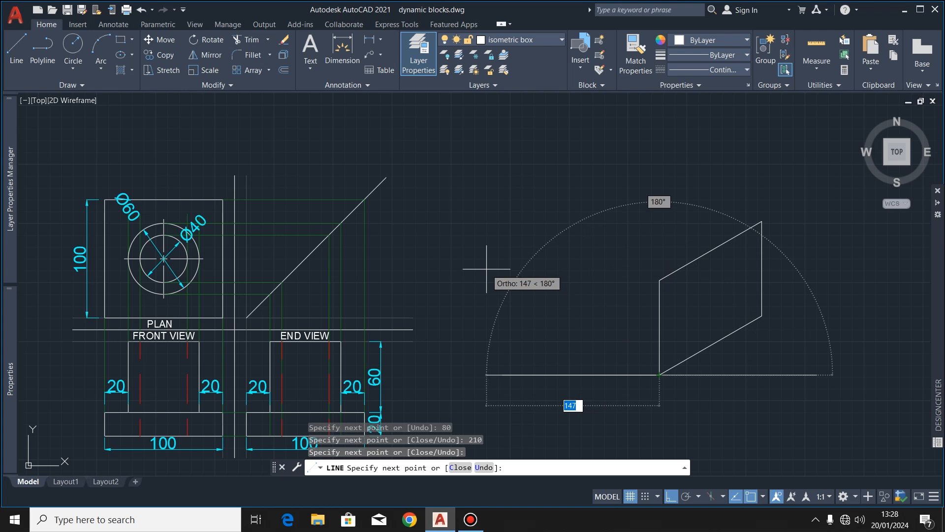
Draw the box's left face with a 100-unit line at 150°, an 80-unit vertical edge and a line to the front edge's upper end.
type("100")
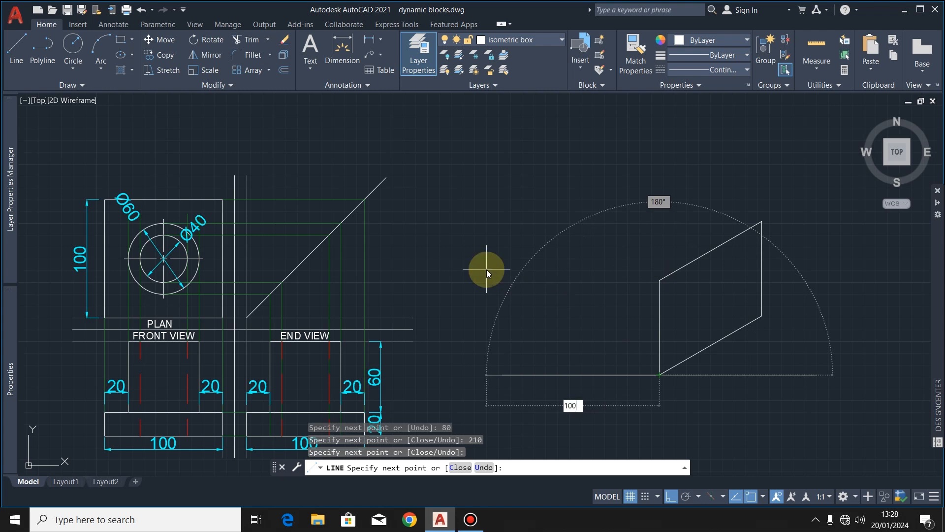
key("Tab")
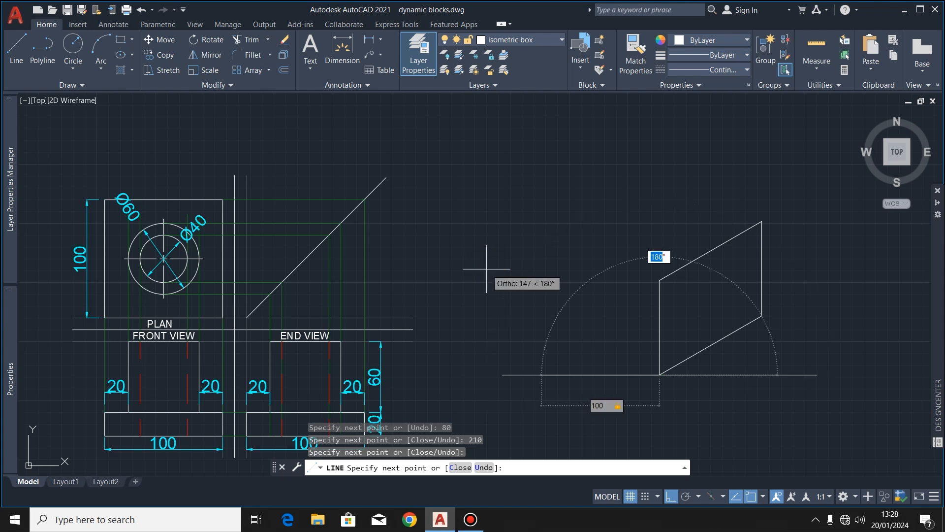
type("150")
key("Return")
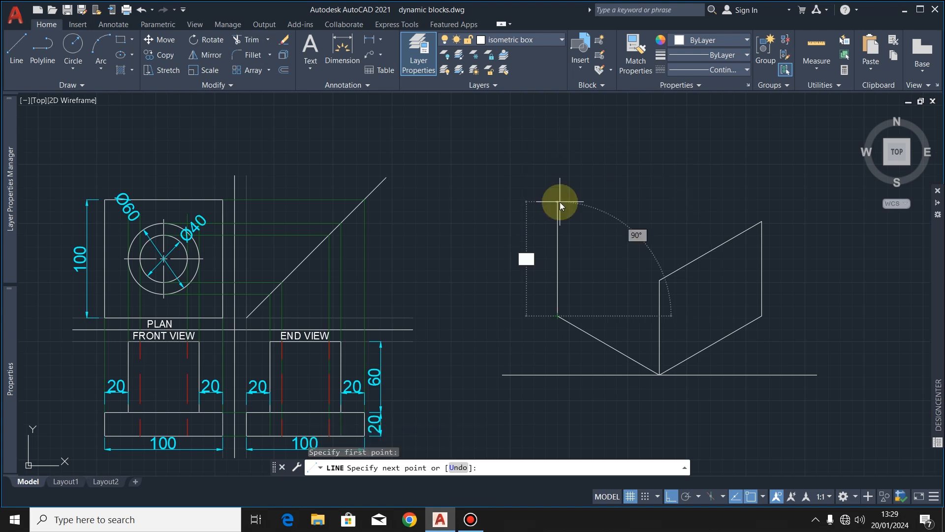
type("80")
key("Return")
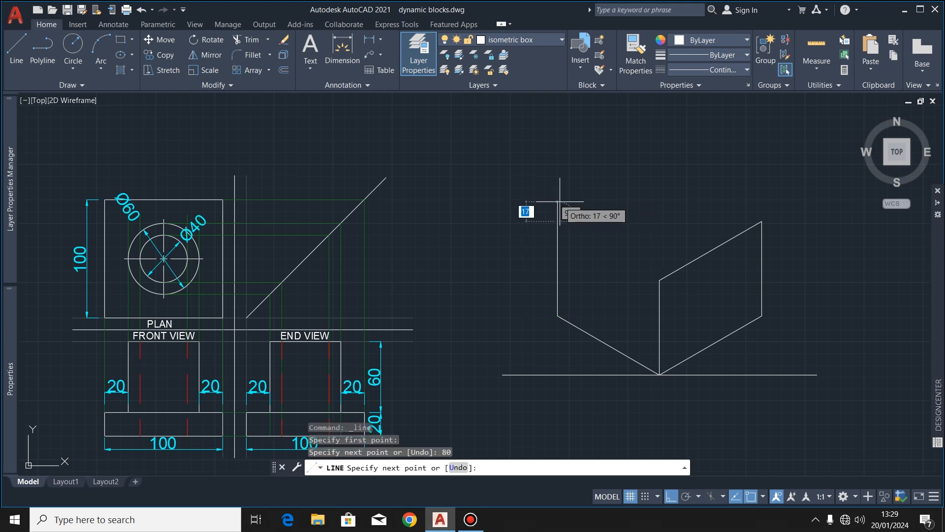
left_click(659, 280)
key("Escape")
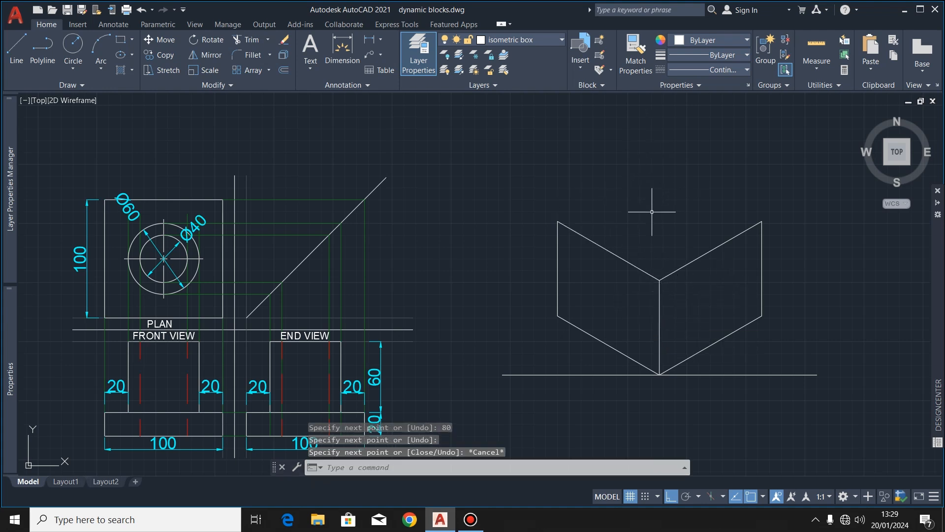
Close the box's top face with a 100-unit line at 30° from the upper left corner and a line to the upper right corner.
left_click(17, 47)
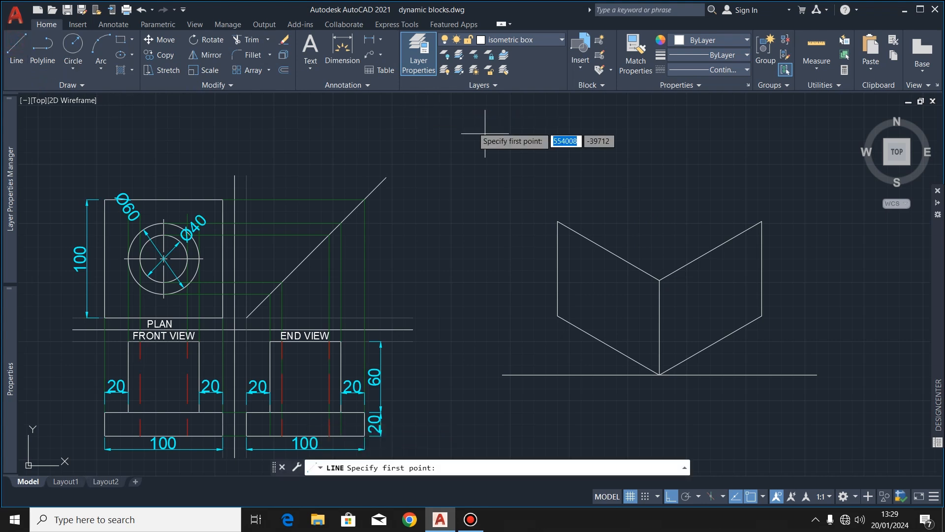
left_click(557, 222)
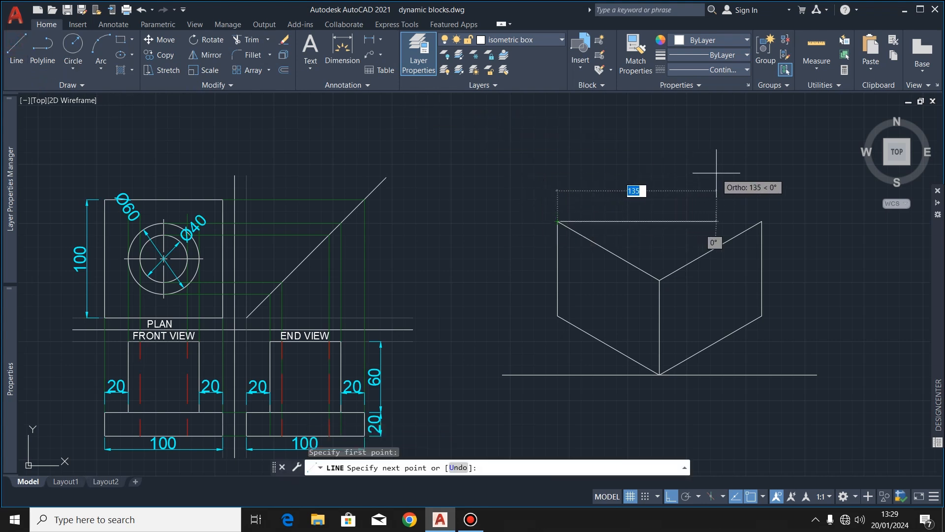
type("100")
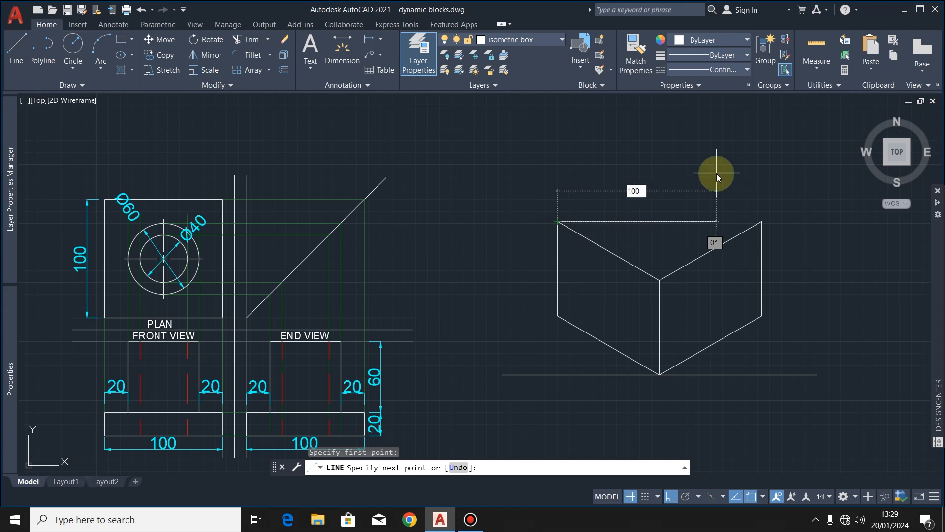
key("Tab")
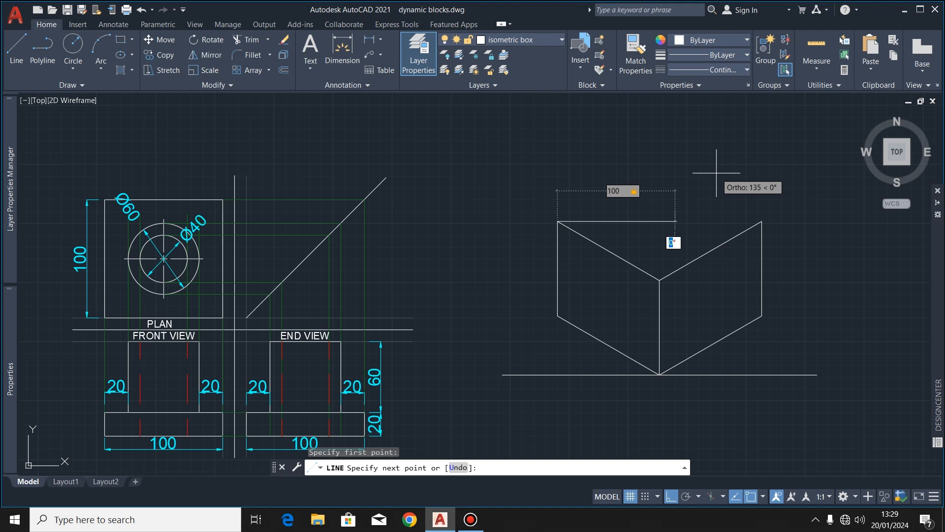
type("30")
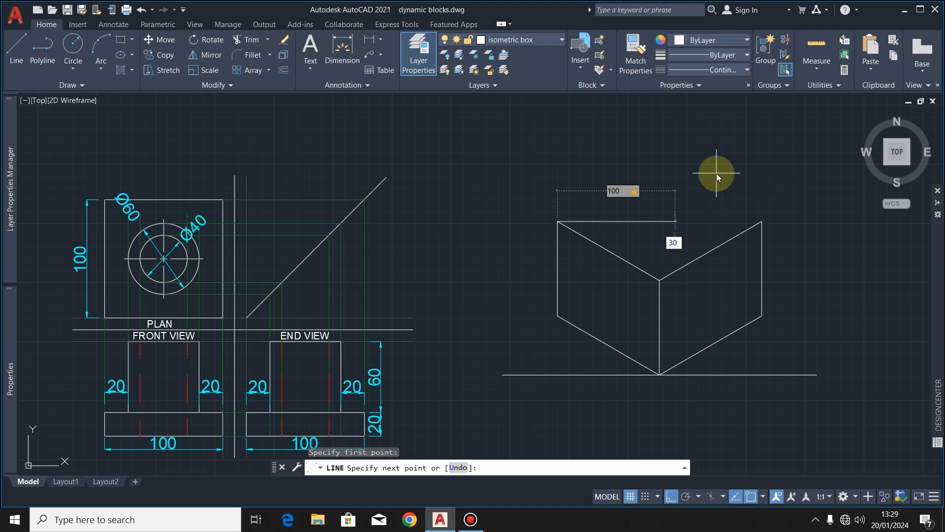
key("Return")
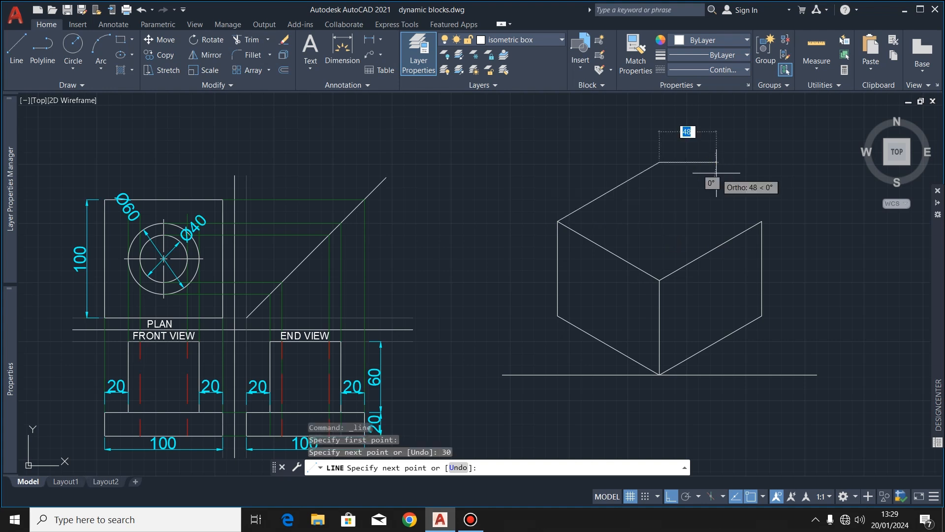
left_click(762, 221)
key("Escape")
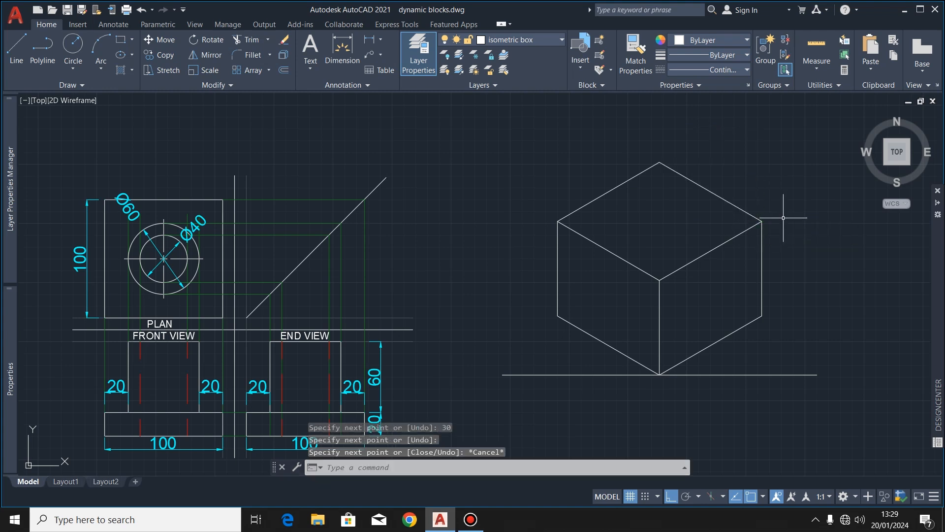
Draw a line 20 units up the box's front edge from its lowest corner, continuing with a 100-unit line at 30° across the right face.
middle_click_drag(500, 266, 429, 265)
middle_click_drag(504, 276, 556, 275)
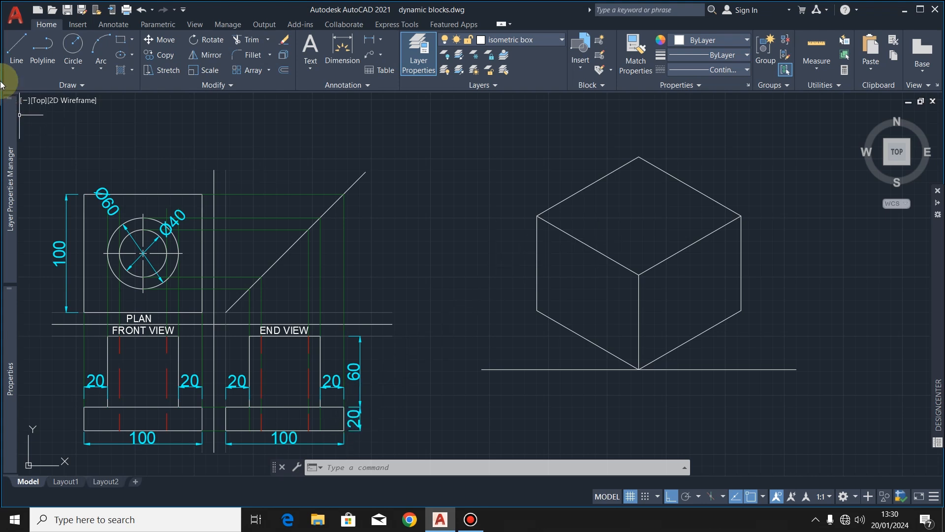
left_click(16, 47)
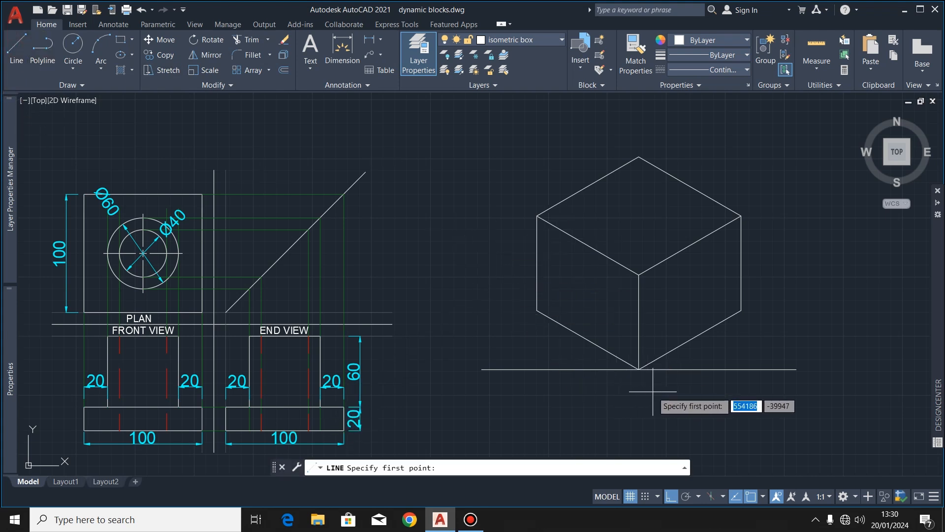
left_click(639, 369)
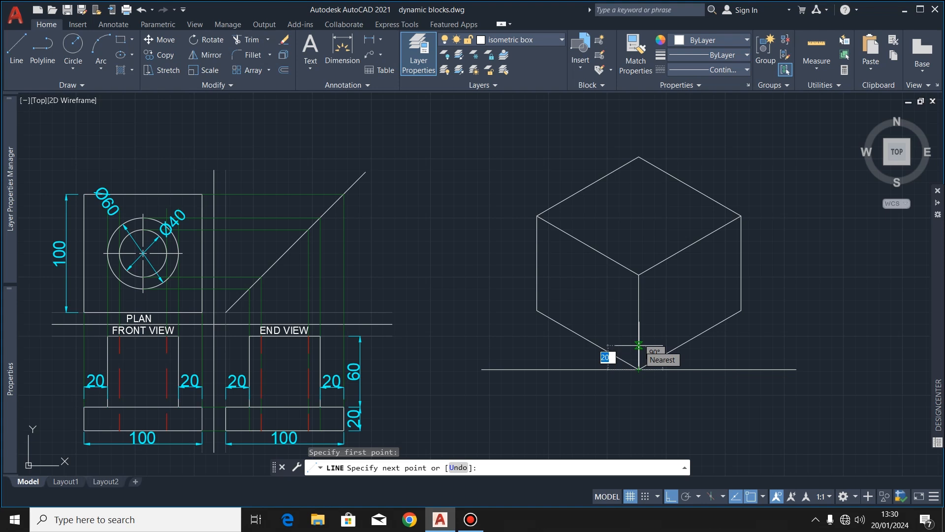
type("20")
key("Return")
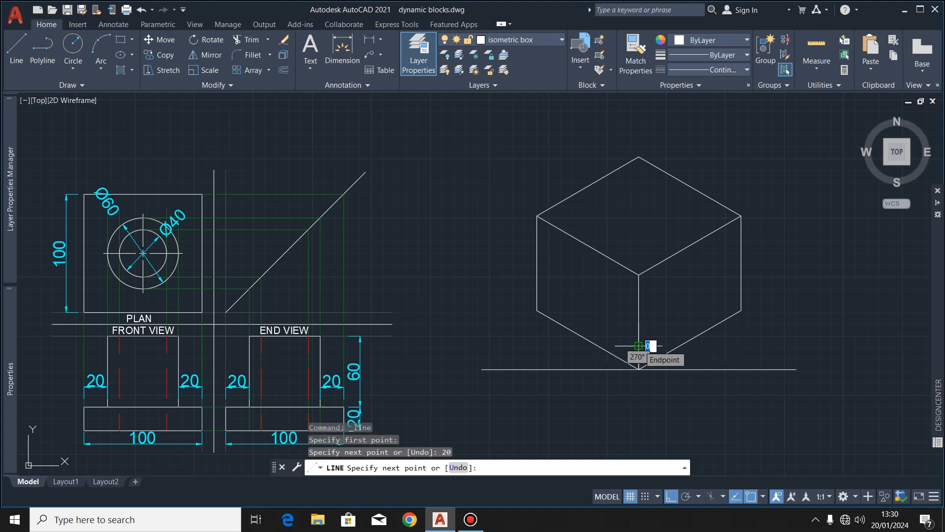
type("1")
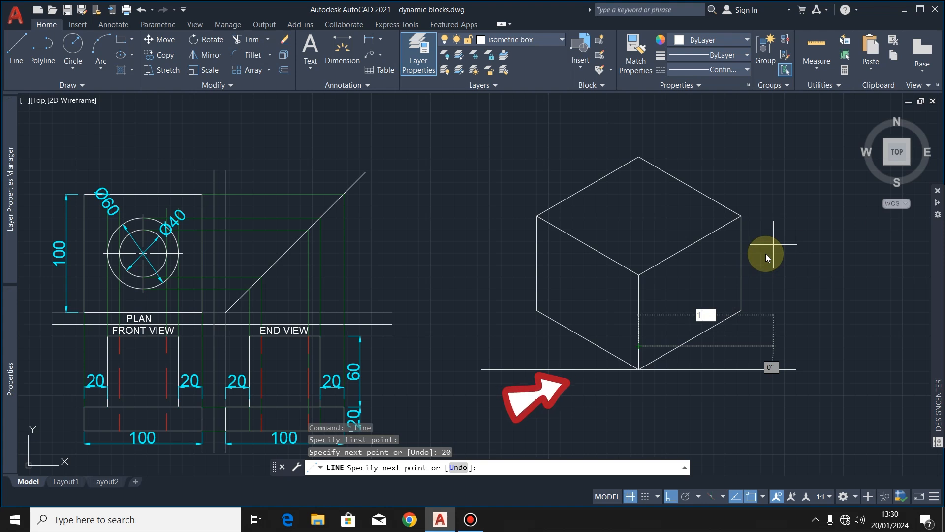
type("00")
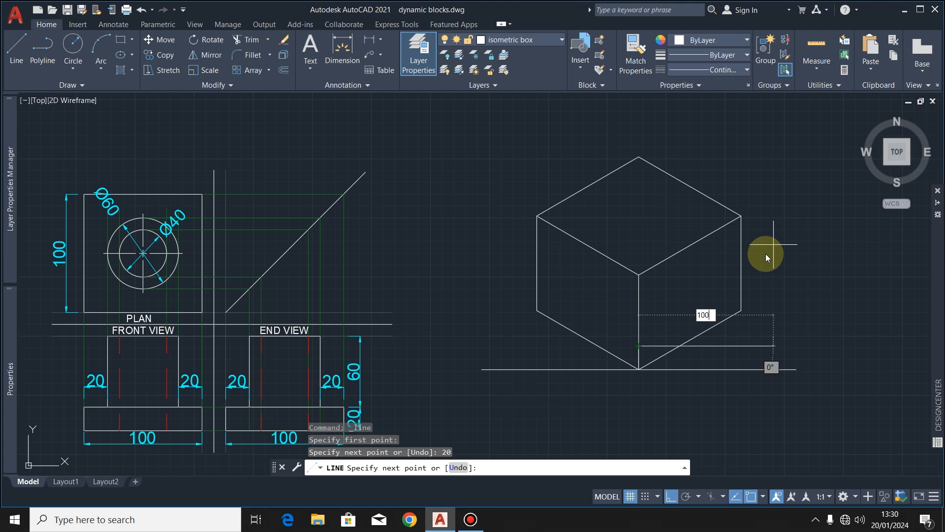
key("Tab")
type("3")
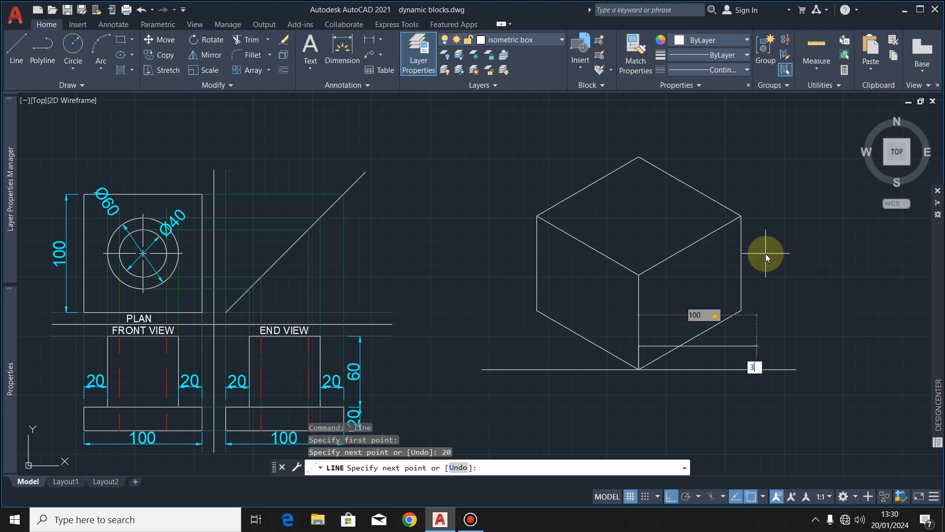
type("0")
key("Return")
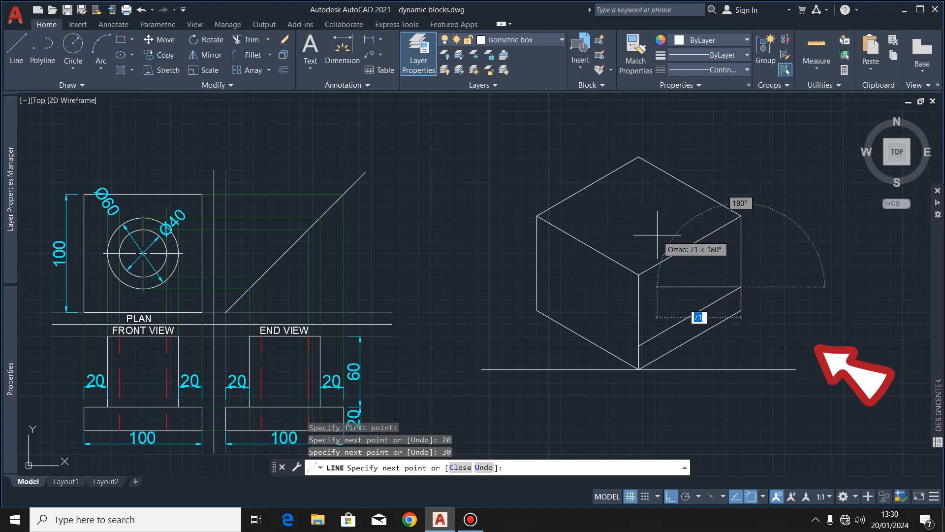
Continue the base's upper outline with a 100-unit line at 150° from the box's right edge.
type("100")
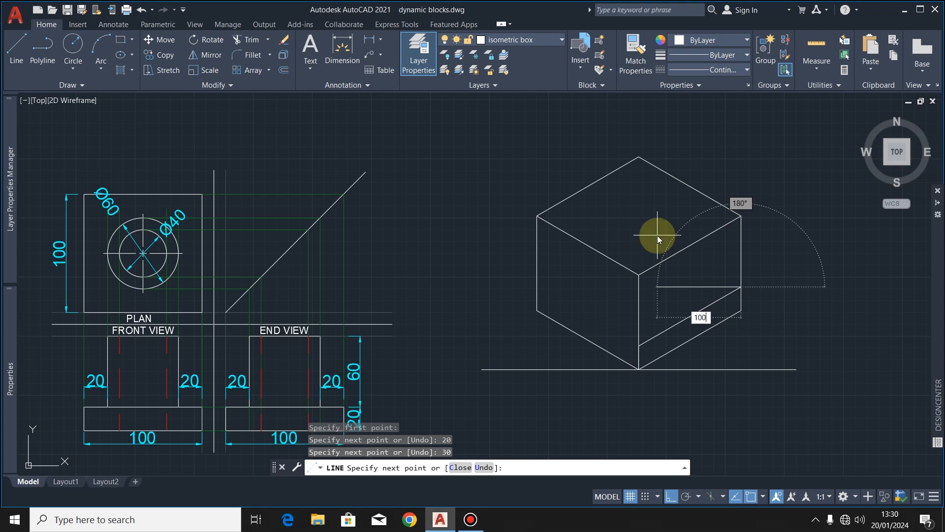
key("Tab")
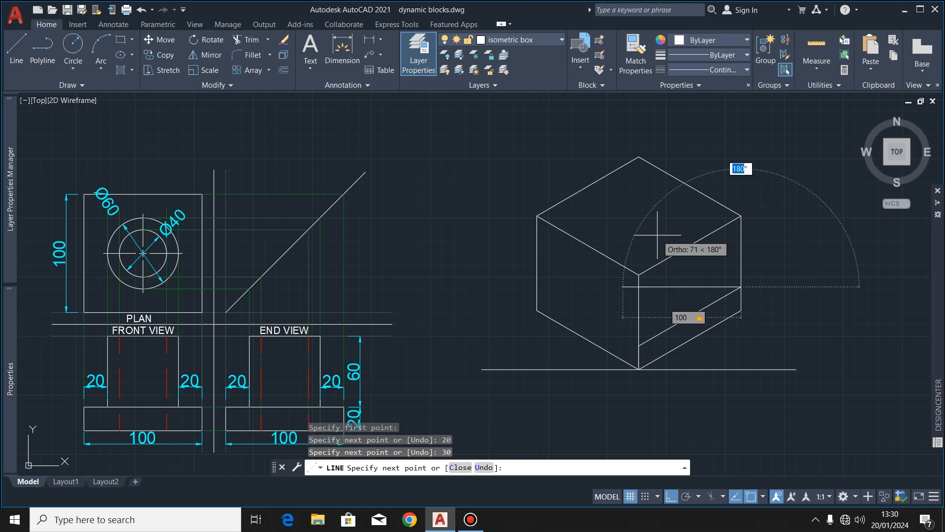
type("150")
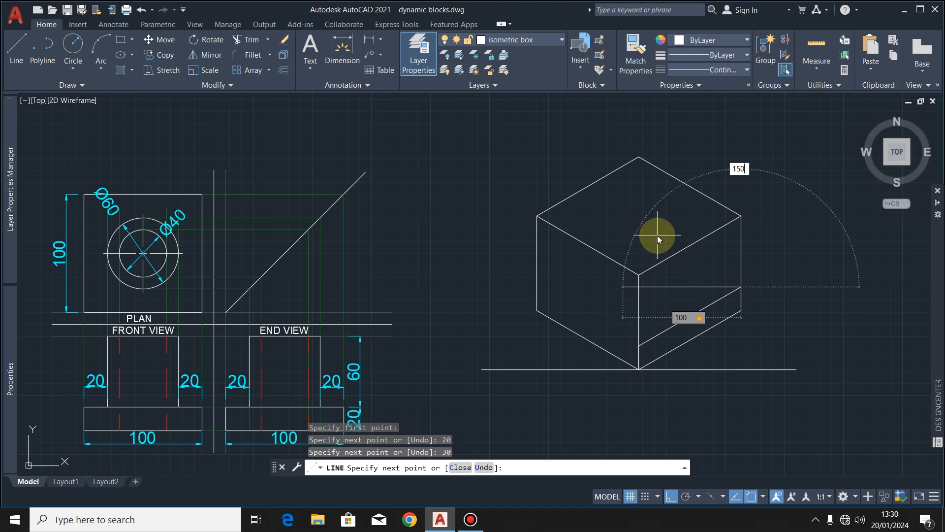
key("Return")
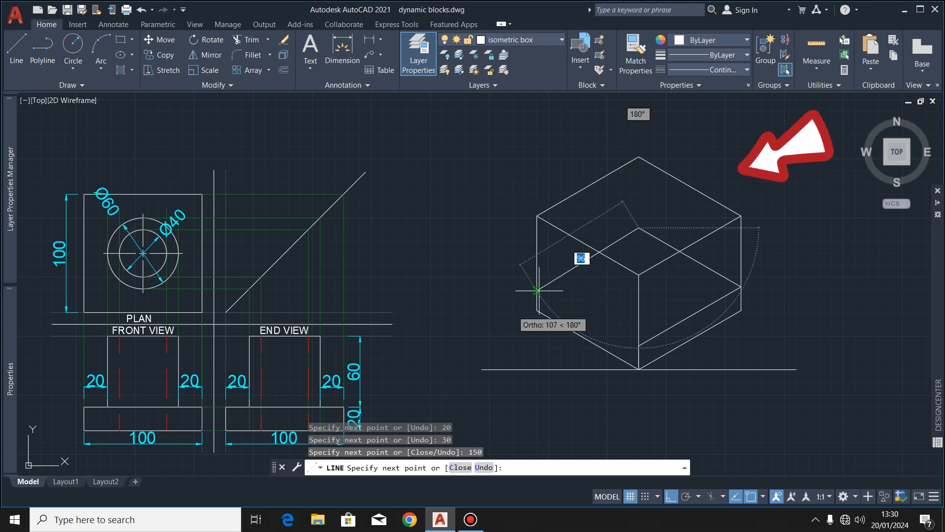
Close the base's upper outline with a 100-unit line at 210° and a line back to its start on the box's front edge.
type("100")
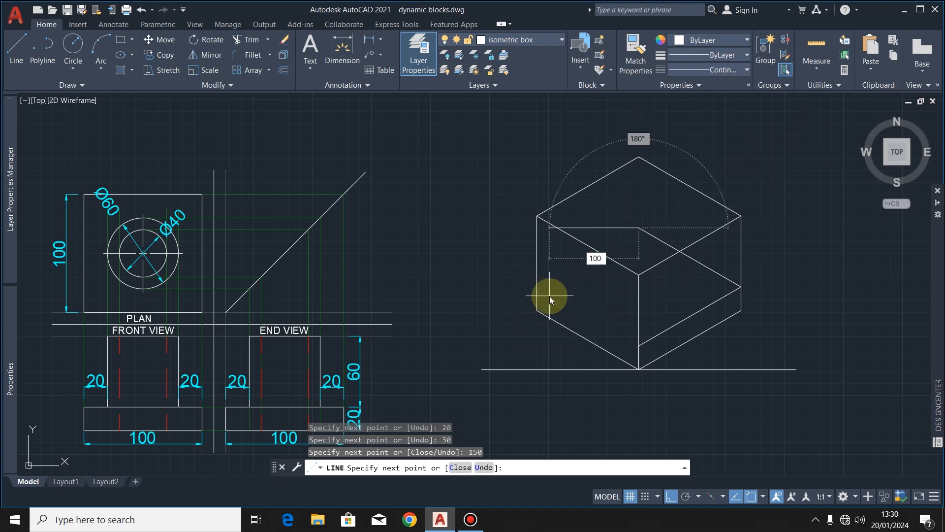
key("Tab")
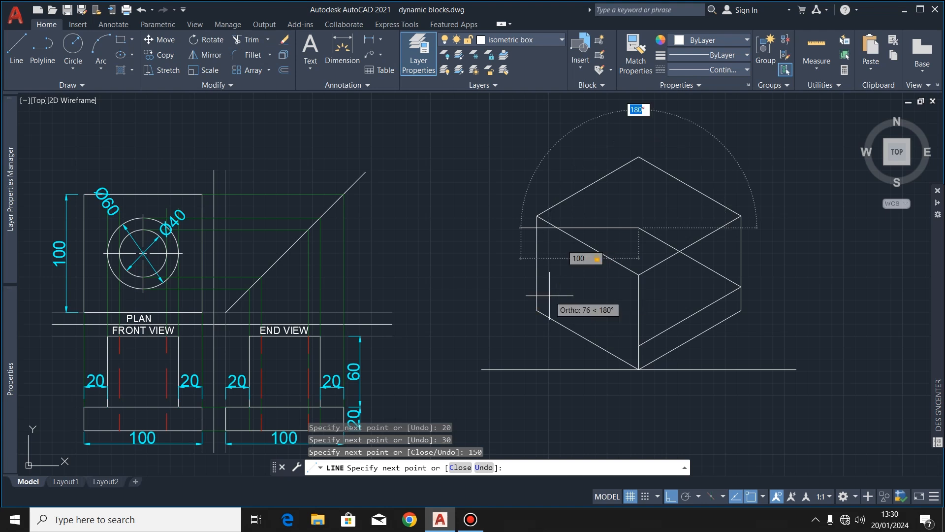
type("21")
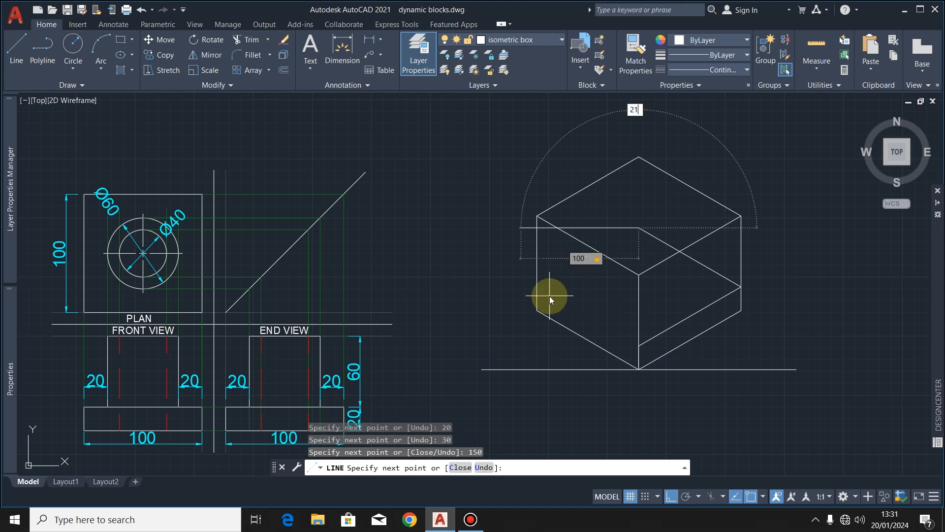
type("0")
key("Return")
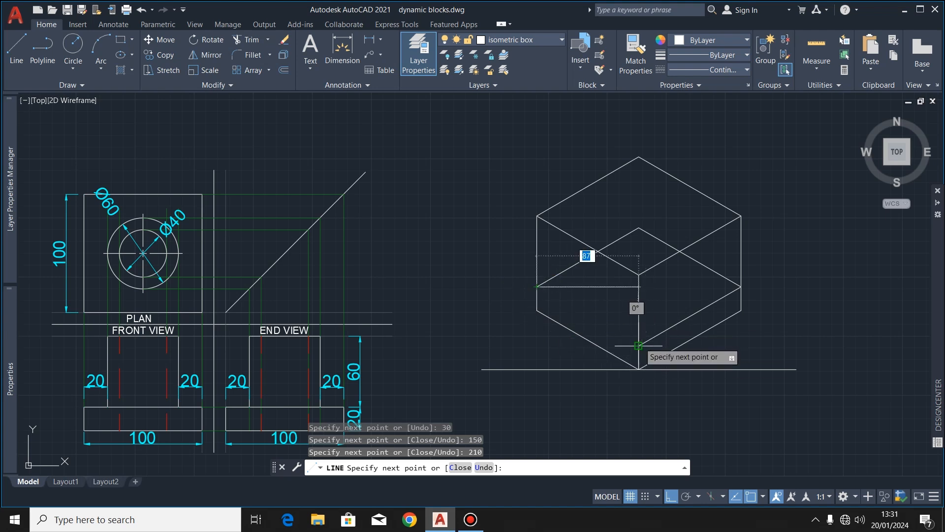
left_click(638, 344)
key("Escape")
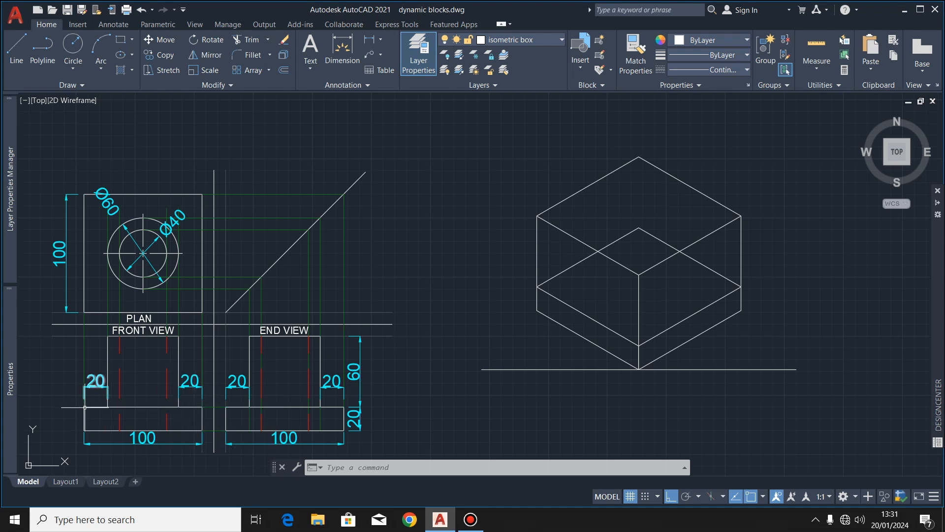
Draw a 20-unit line at 30° from the front corner of the base's upper outline.
left_click(16, 52)
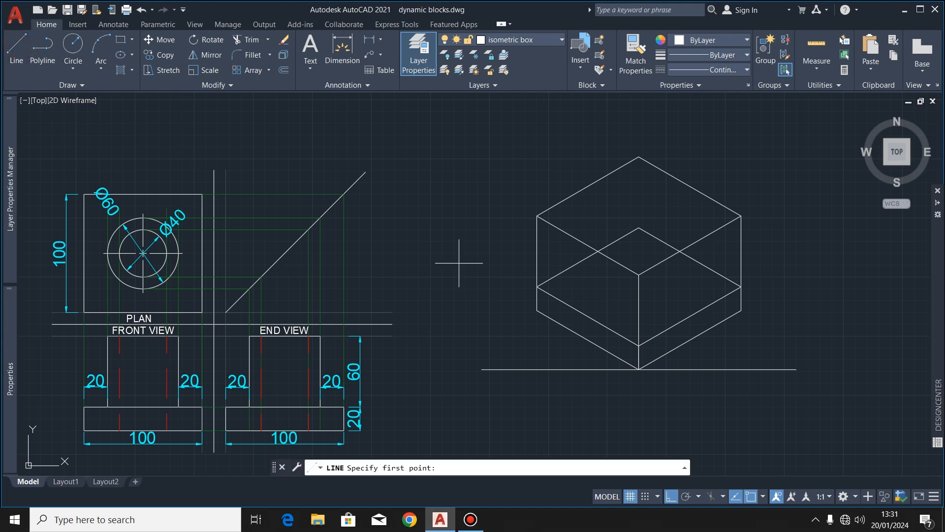
left_click(639, 346)
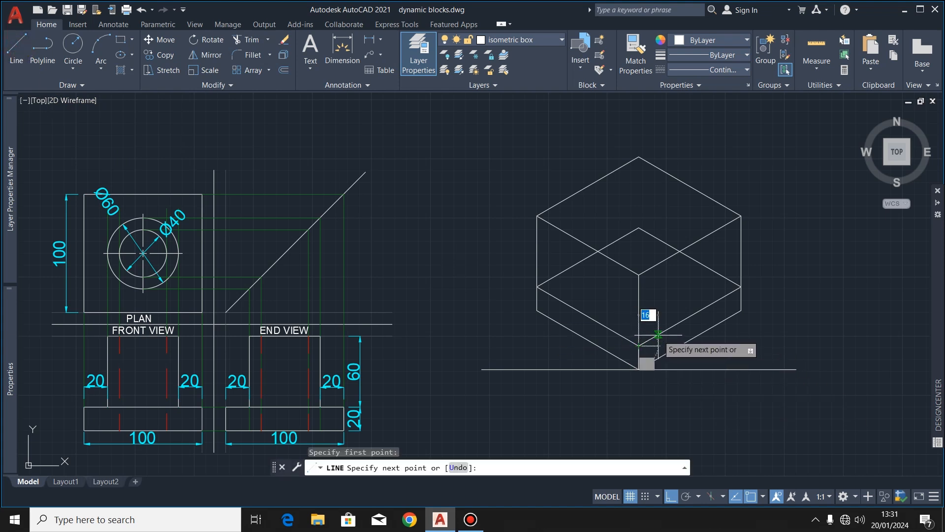
type("2")
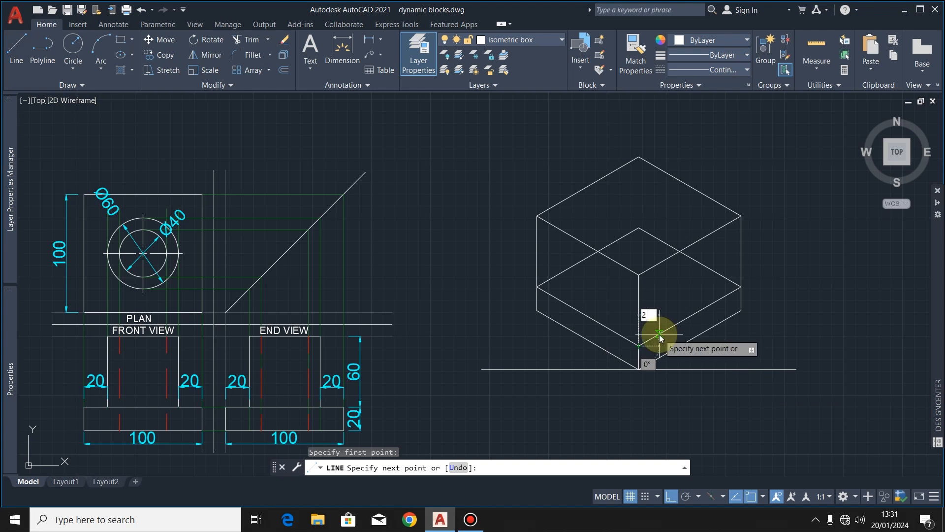
type("0")
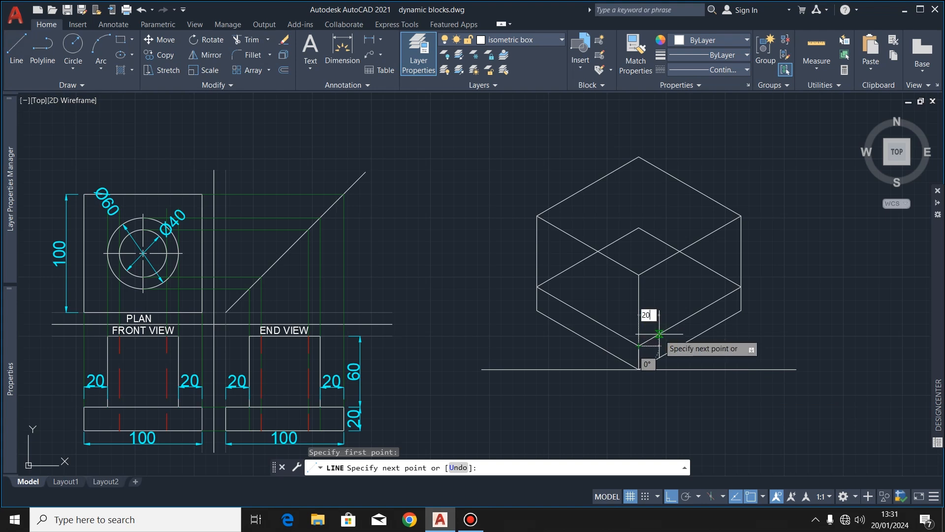
key("Tab")
type("3")
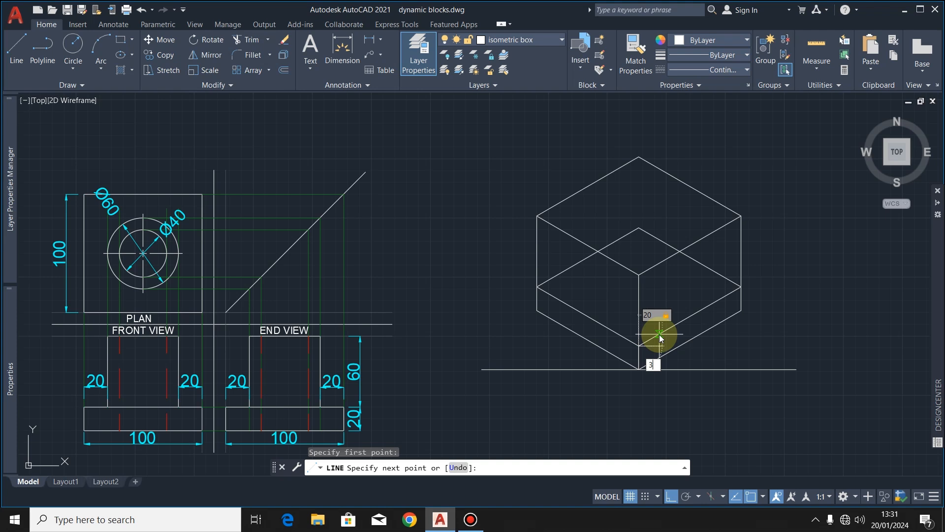
type("0")
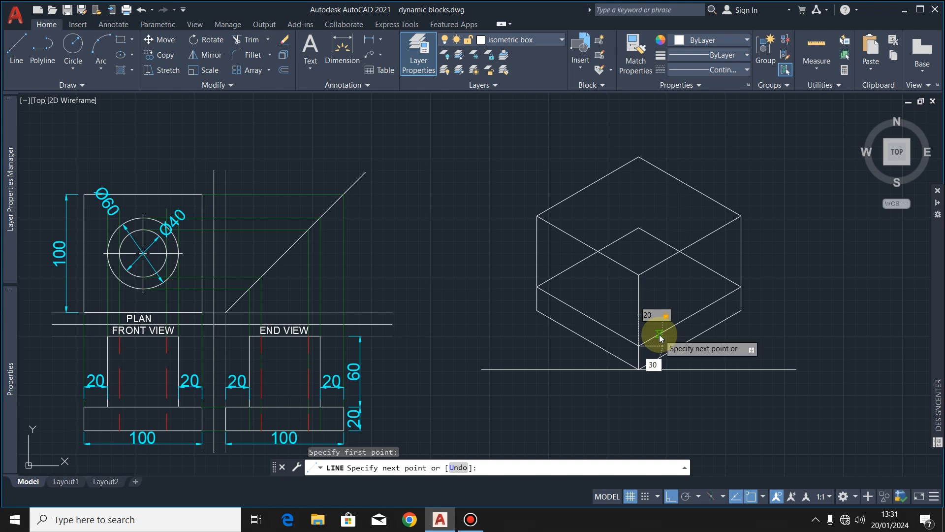
key("Return")
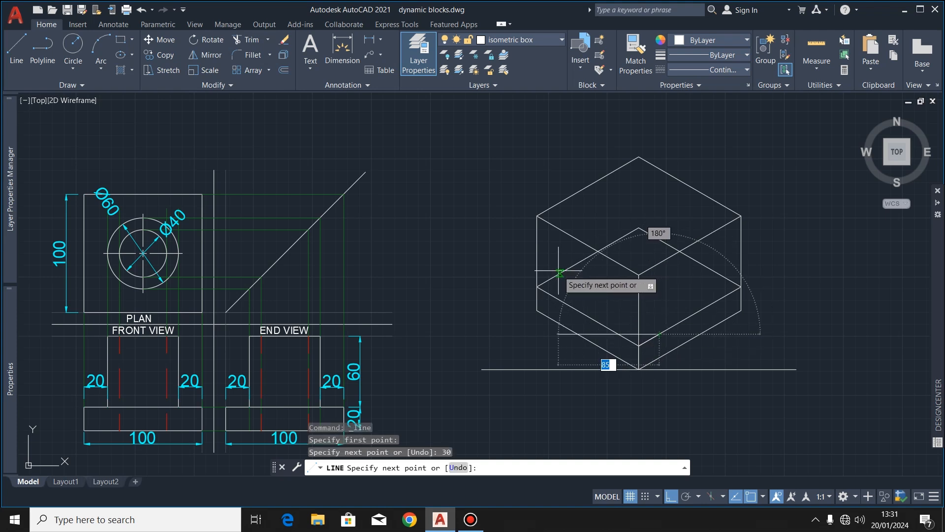
Continue from the 20-unit offset point with a 100-unit line at 150° across the base's top, parallel to its front-left edge.
type("100")
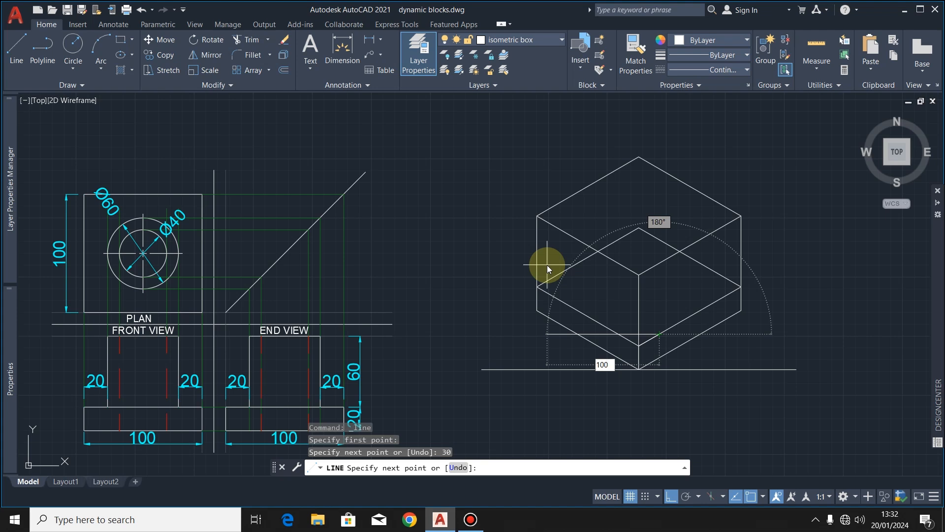
key("Tab")
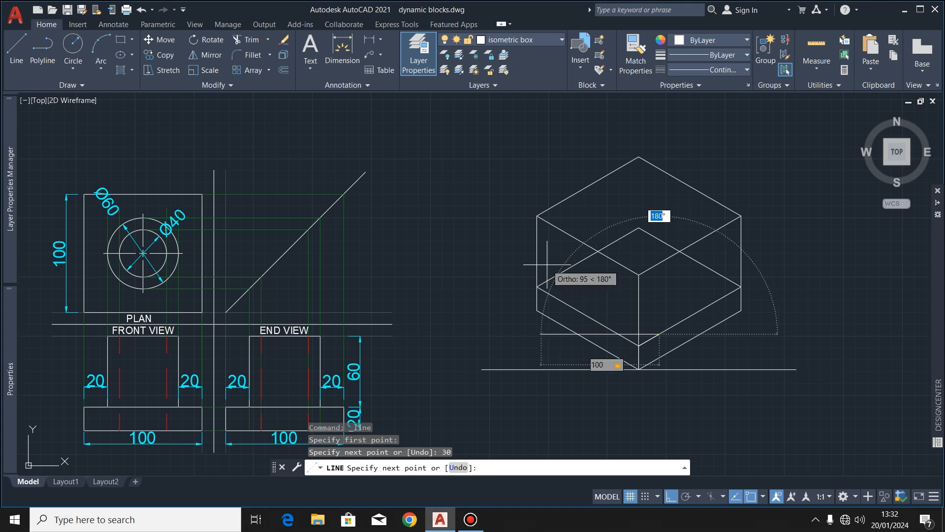
type("150")
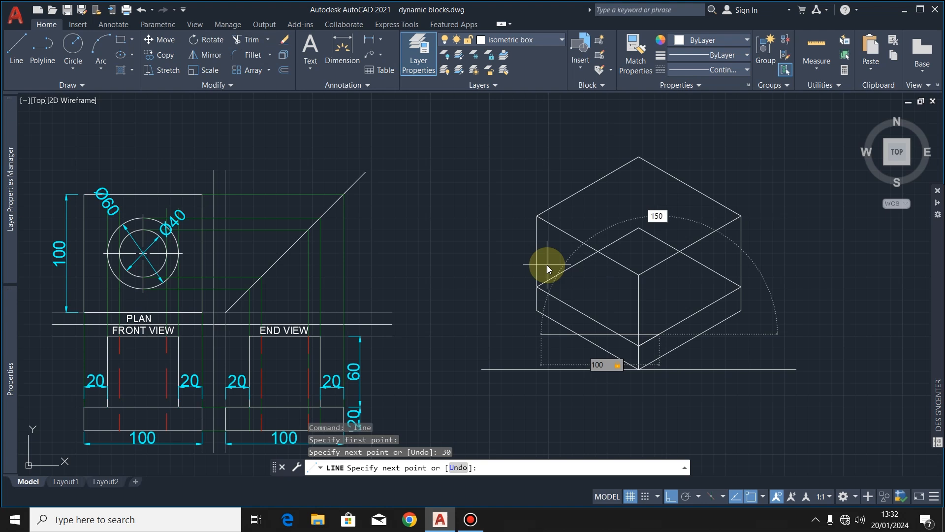
key("Return")
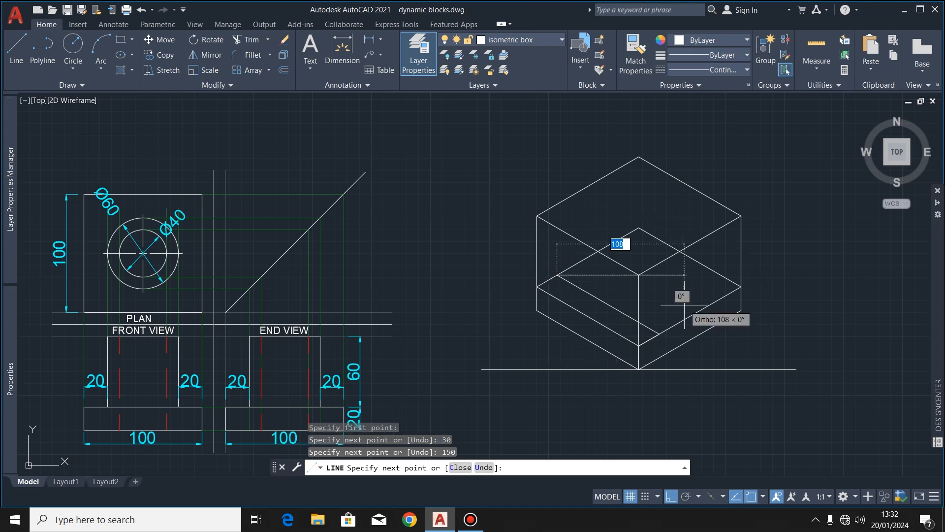
key("Escape")
Draw a 20-unit line at 210° from the right corner of the base's upper outline.
left_click(22, 43)
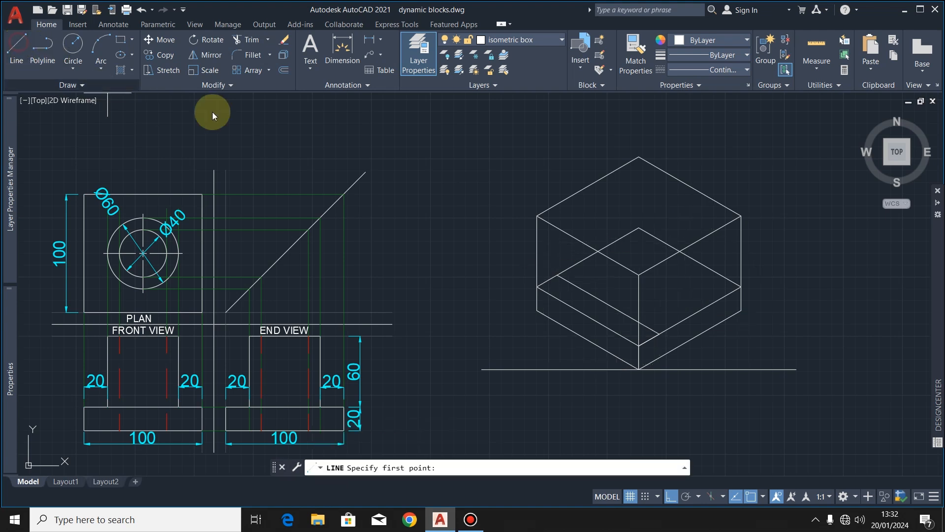
left_click(741, 286)
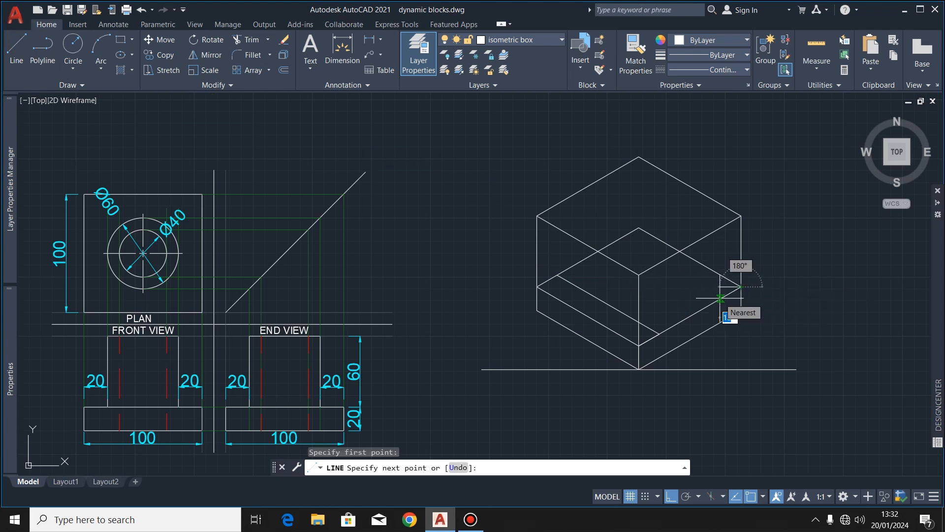
type("20")
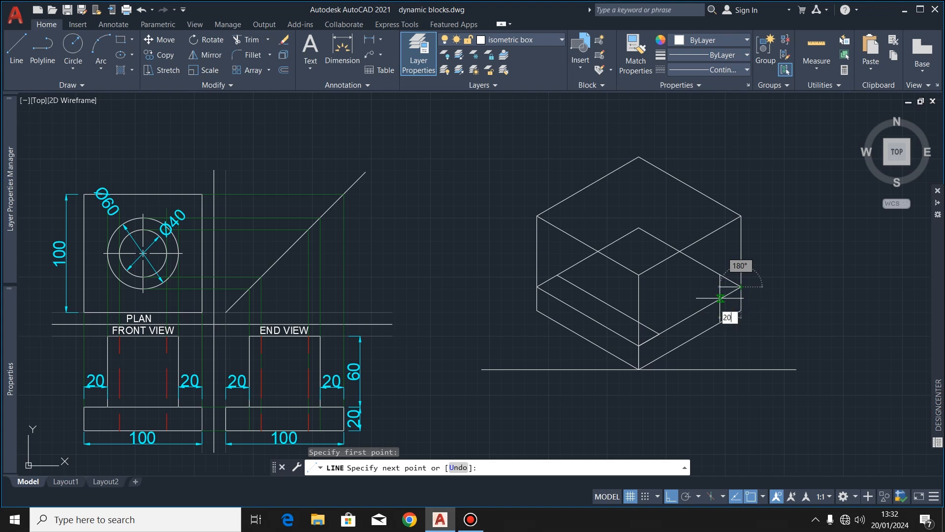
key("Tab")
type("210")
key("Return")
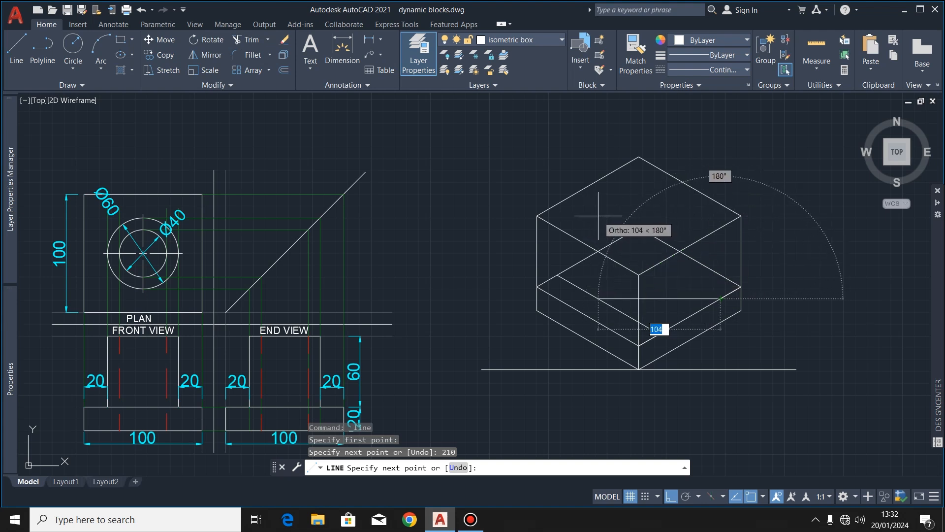
Continue from the offset point near the base's right corner with a 100-unit line at 150° across its top.
type("1")
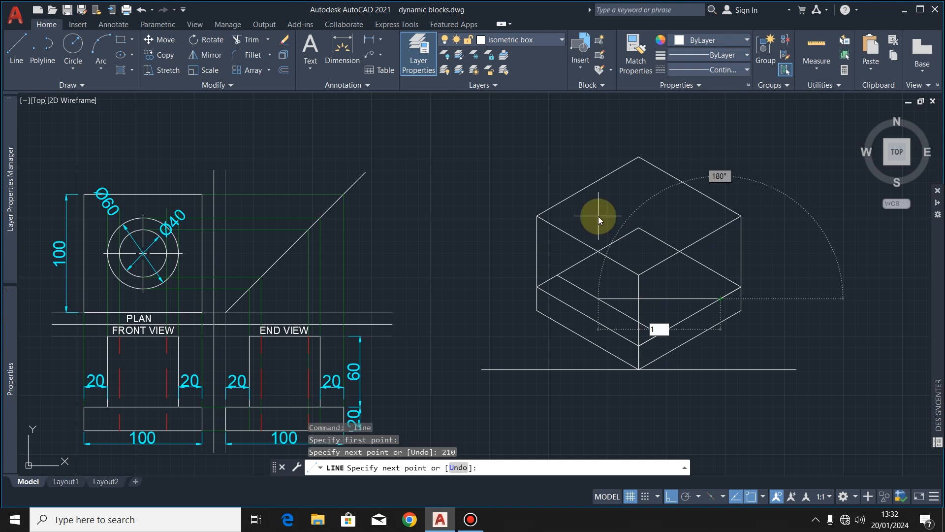
type("00")
key("Tab")
type("150")
key("Return")
Draw a 20-unit line at 150° from the front corner of the base's upper outline.
left_click(18, 47)
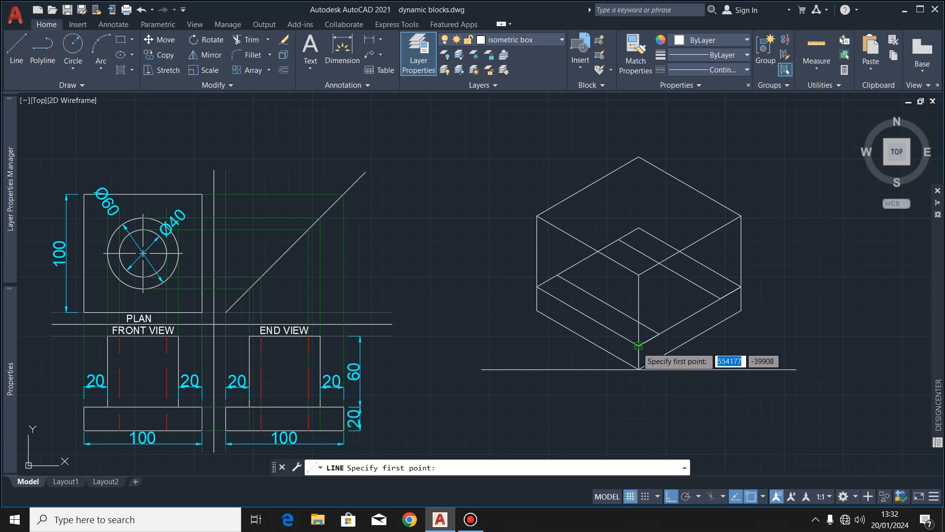
left_click(638, 345)
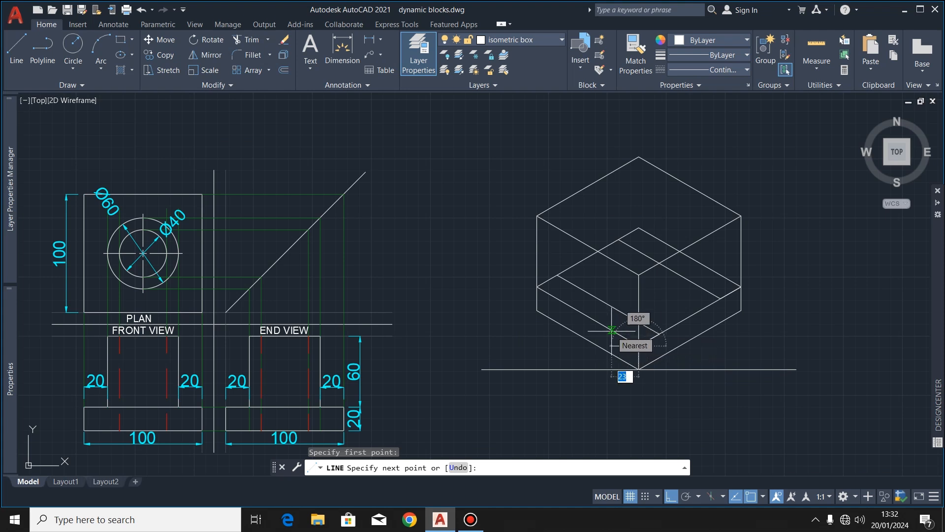
type("20")
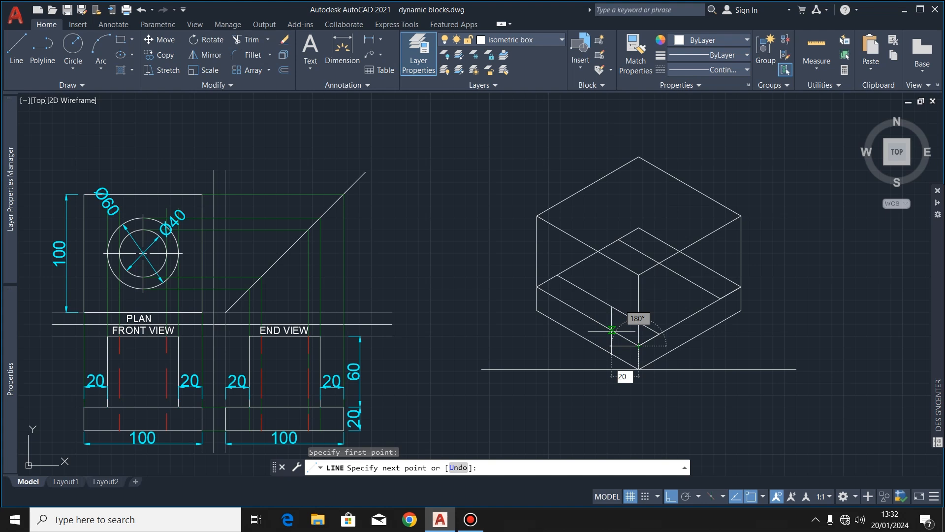
key("Tab")
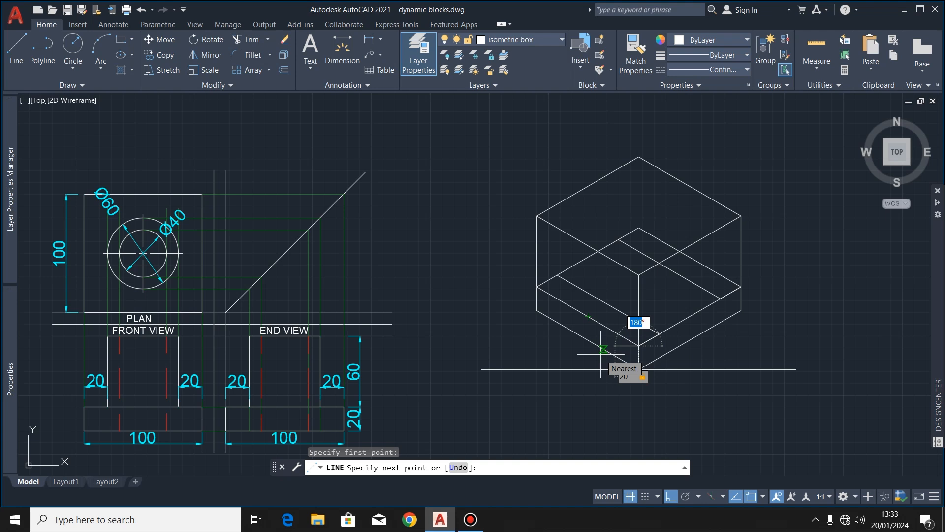
type("1")
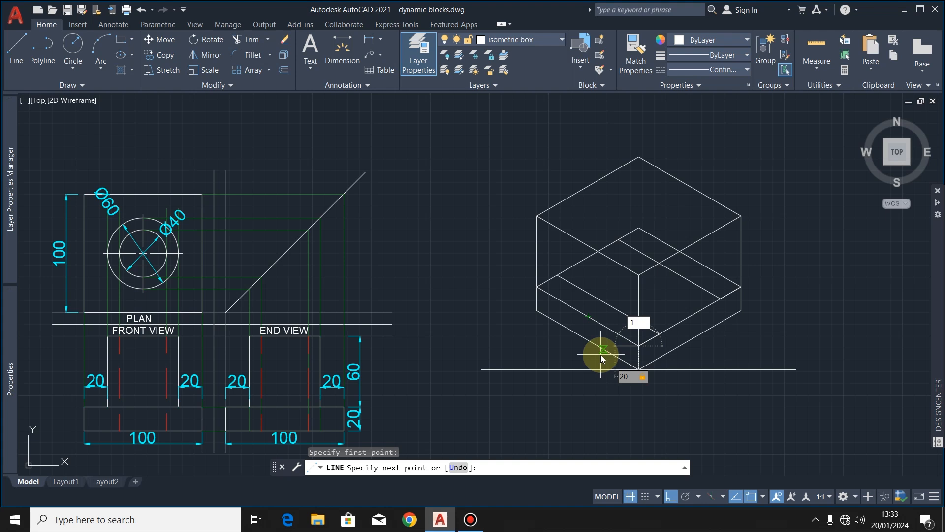
type("50")
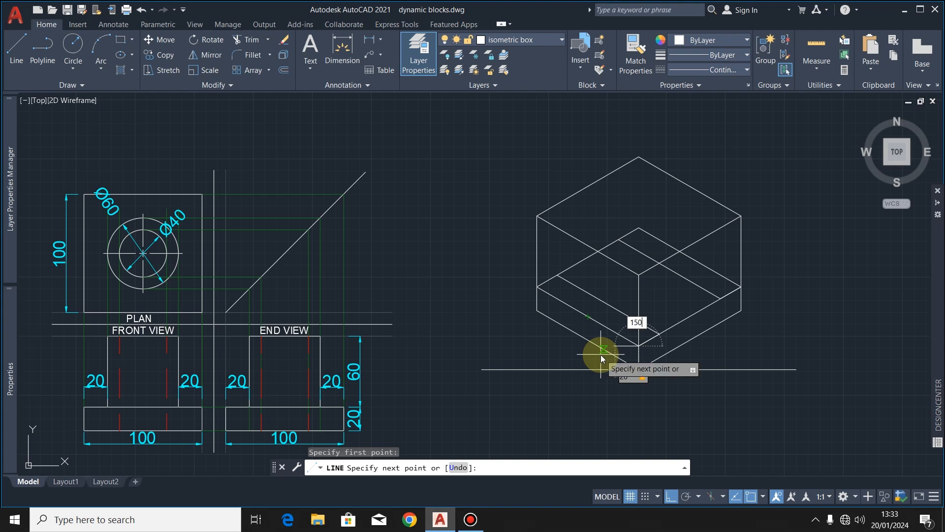
key("Return")
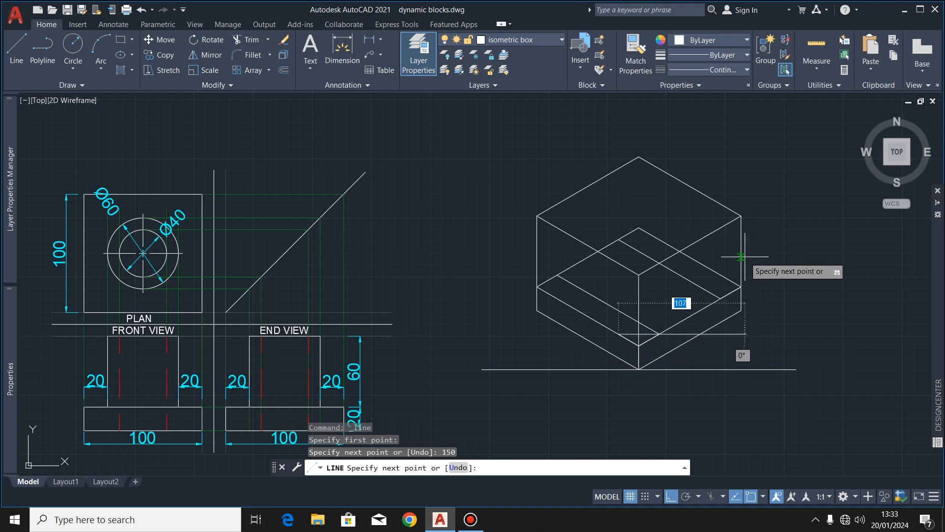
Continue from the offset point on the base's front-left edge with a 100-unit line at 30° across its top.
type("1")
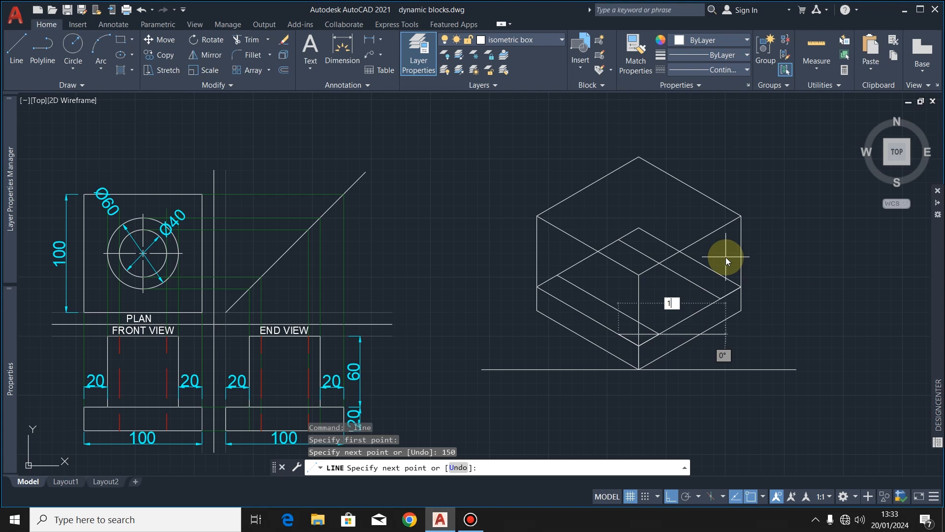
type("00")
key("Tab")
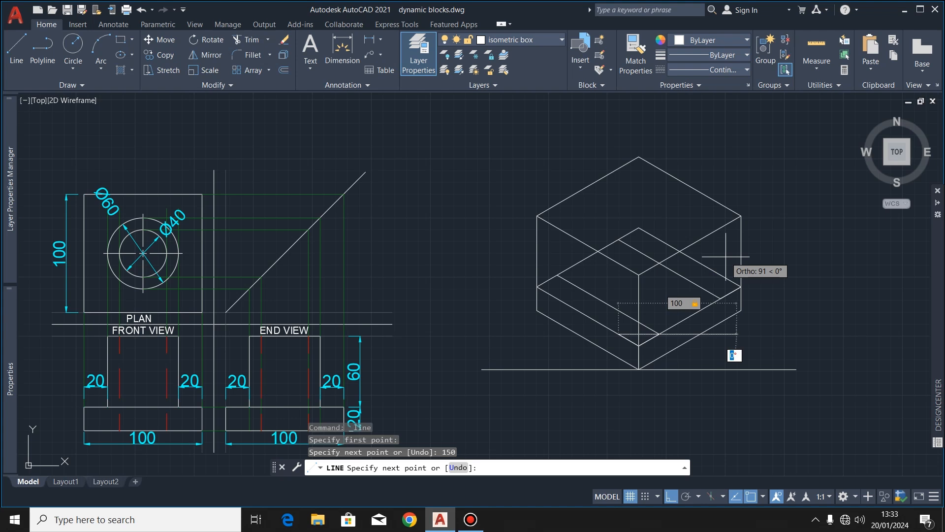
type("30")
key("Return")
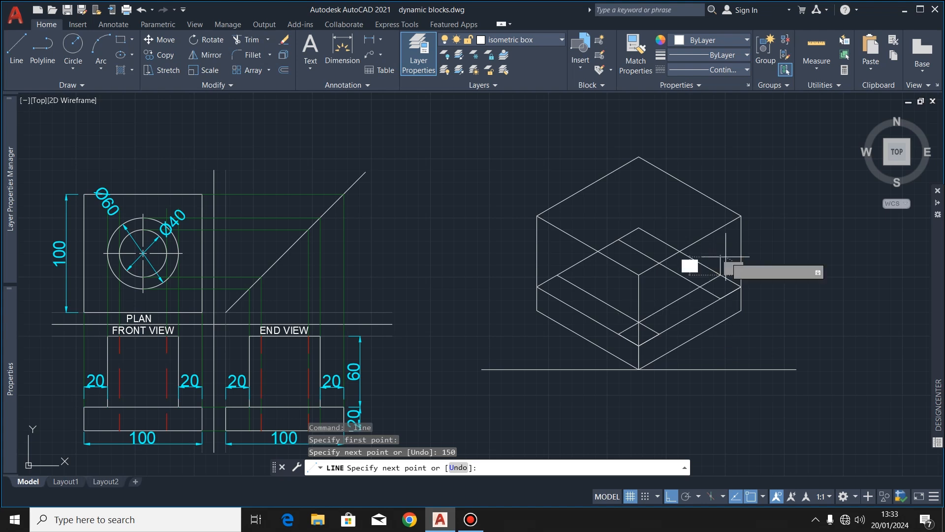
Draw a 20-unit line at 330° from the left corner of the base's upper outline.
key("Escape")
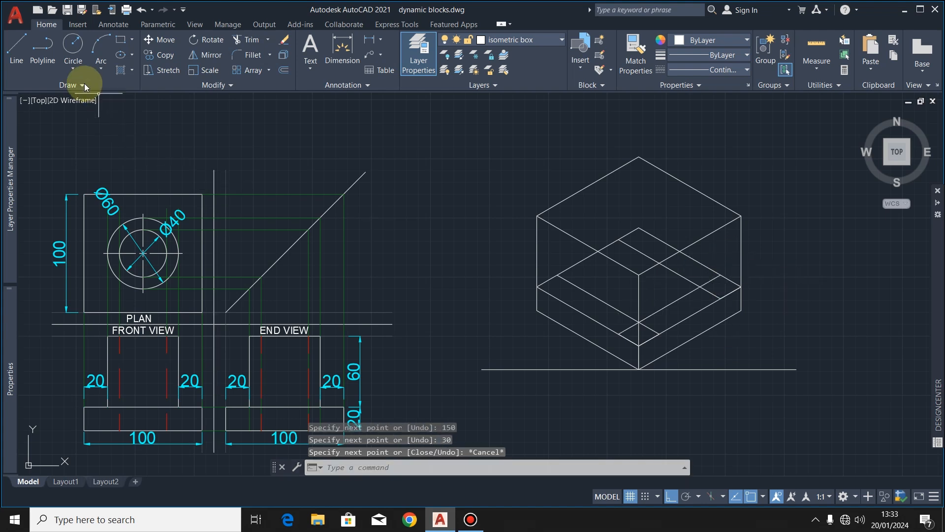
left_click(17, 47)
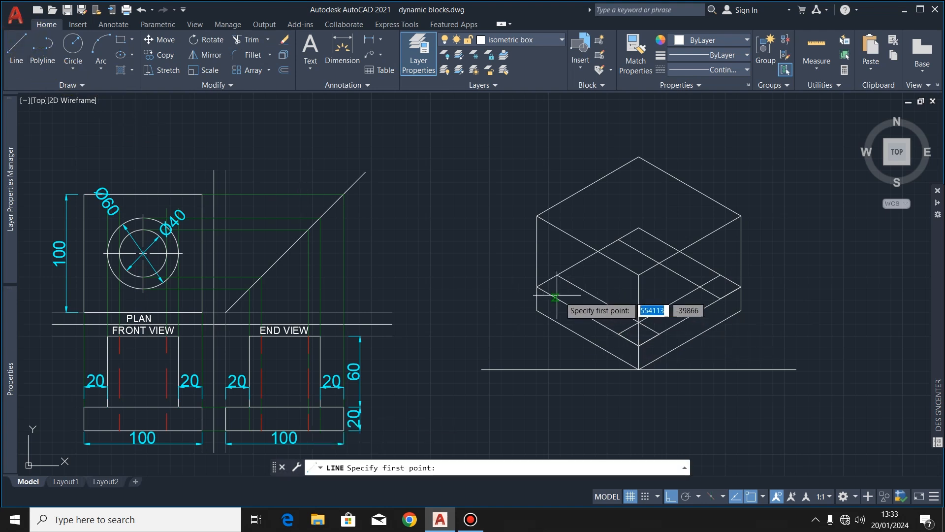
left_click(536, 286)
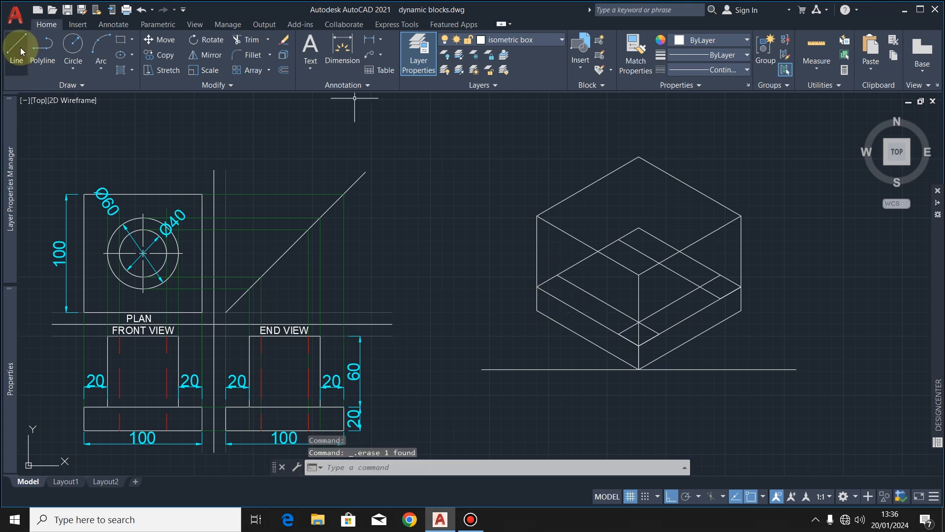
left_click(19, 49)
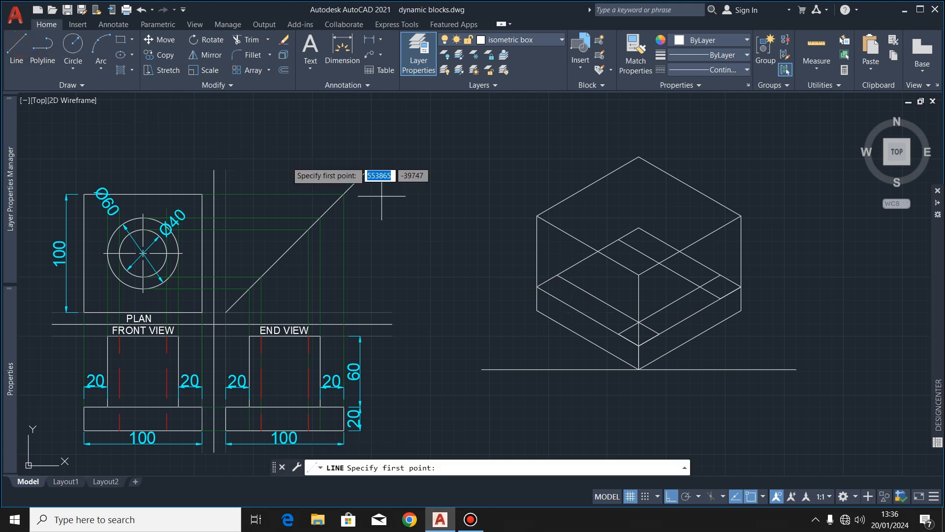
left_click(537, 287)
type("2")
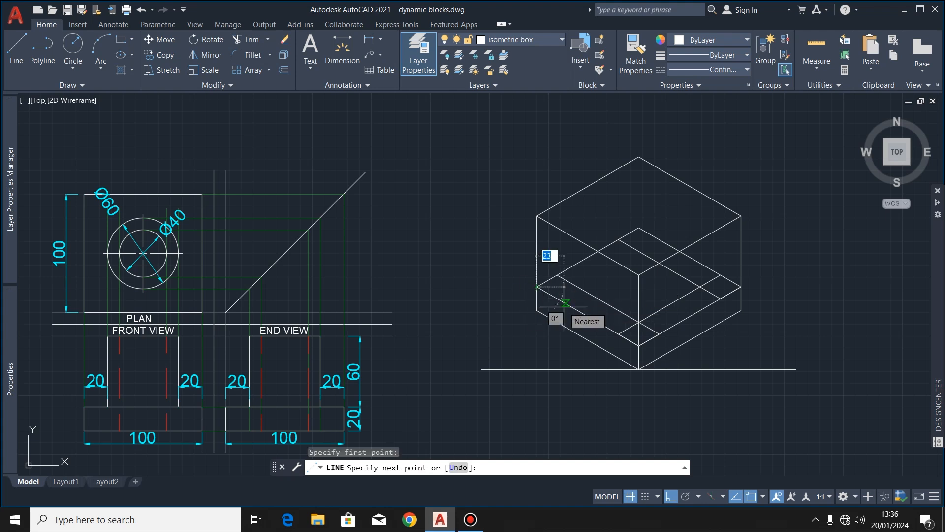
type("0")
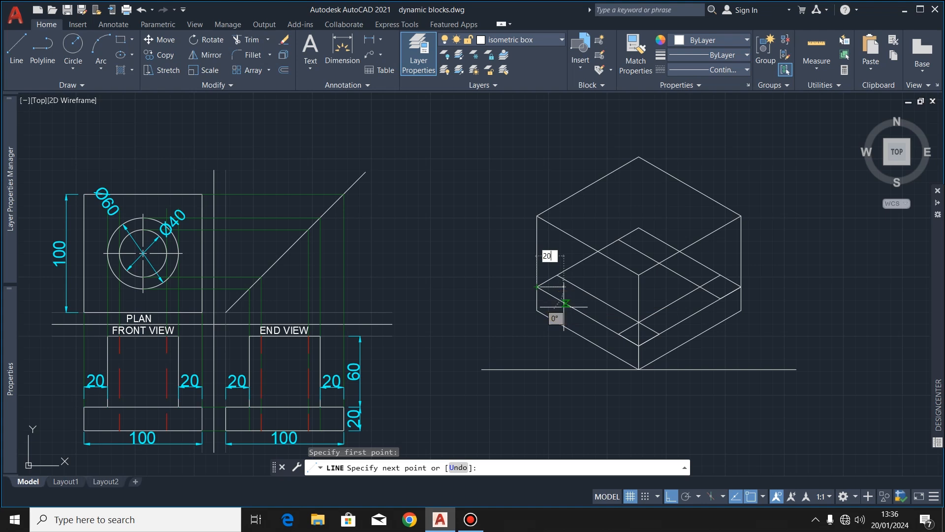
key("Tab")
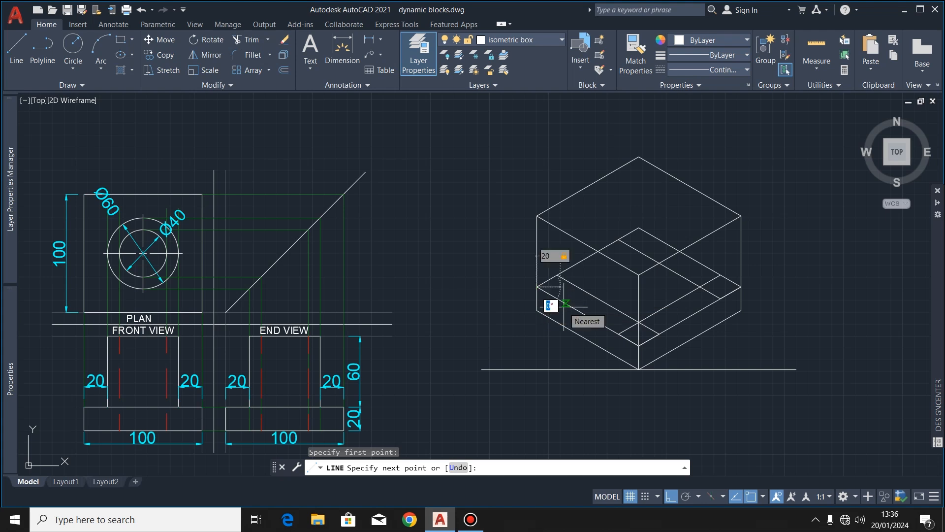
type("33")
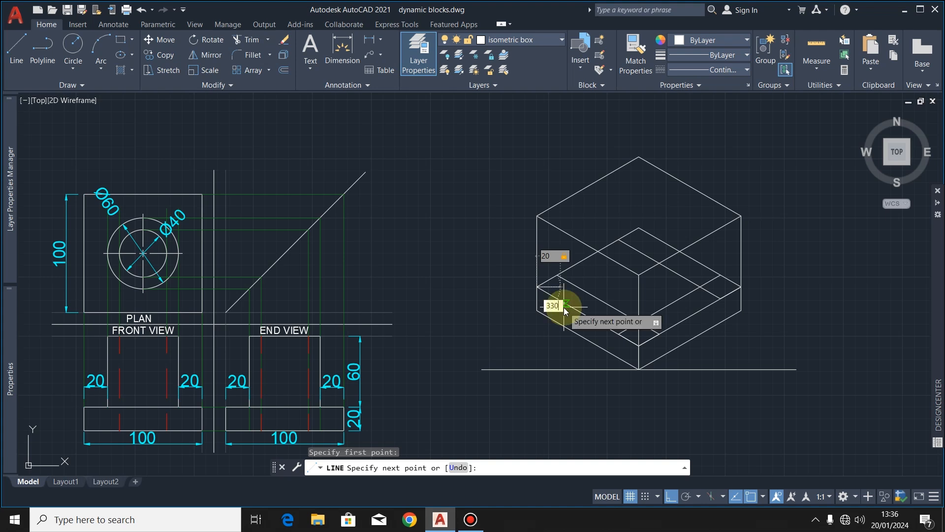
type("0")
key("Return")
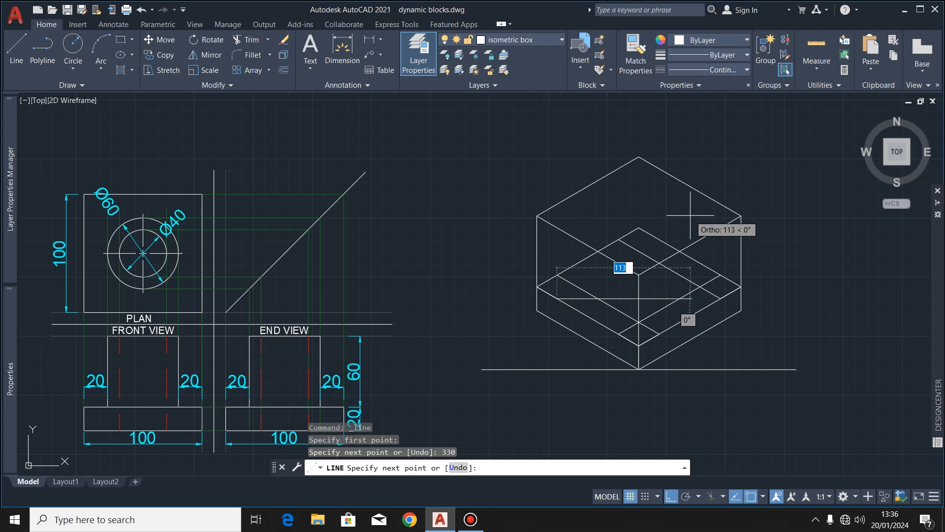
Continue from the offset point near the base's left corner with a 100-unit line at 30° across its top.
type("100")
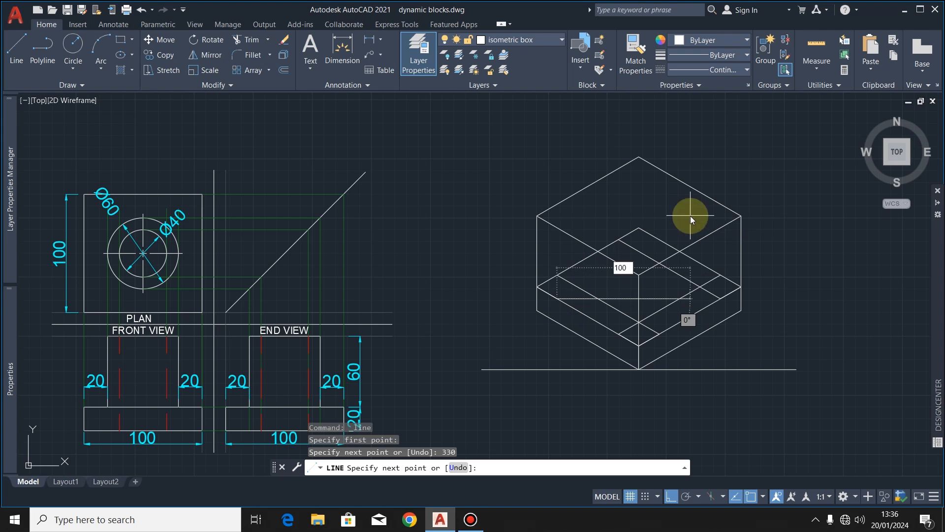
key("Tab")
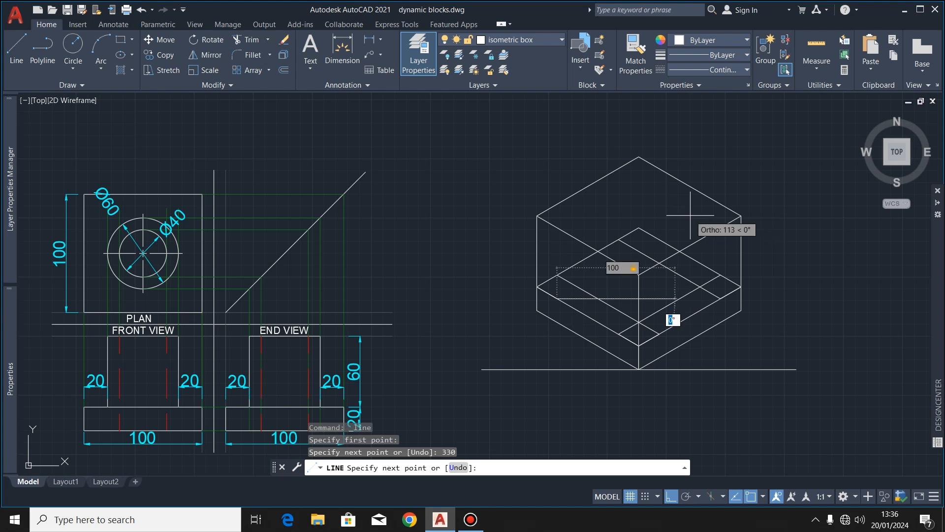
type("30")
key("Return")
key("Escape")
Trim the ends of the offset lines outside the inner rhombus on the base's top face.
left_click(239, 41)
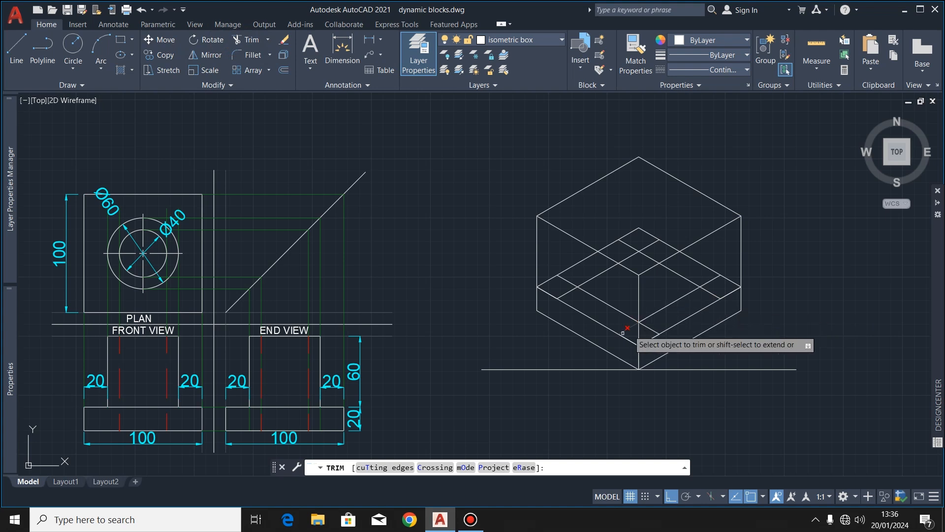
left_click(645, 332)
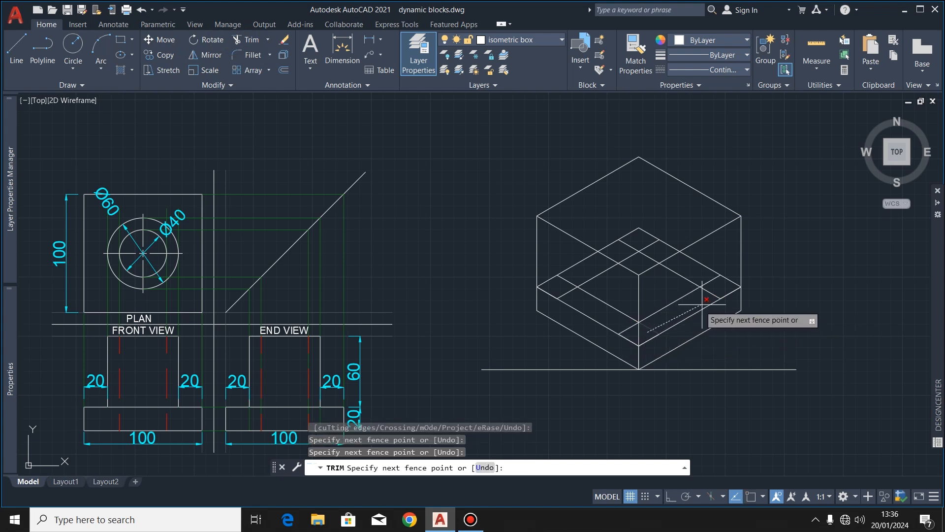
left_click(722, 288)
left_click(722, 284)
left_click(714, 274)
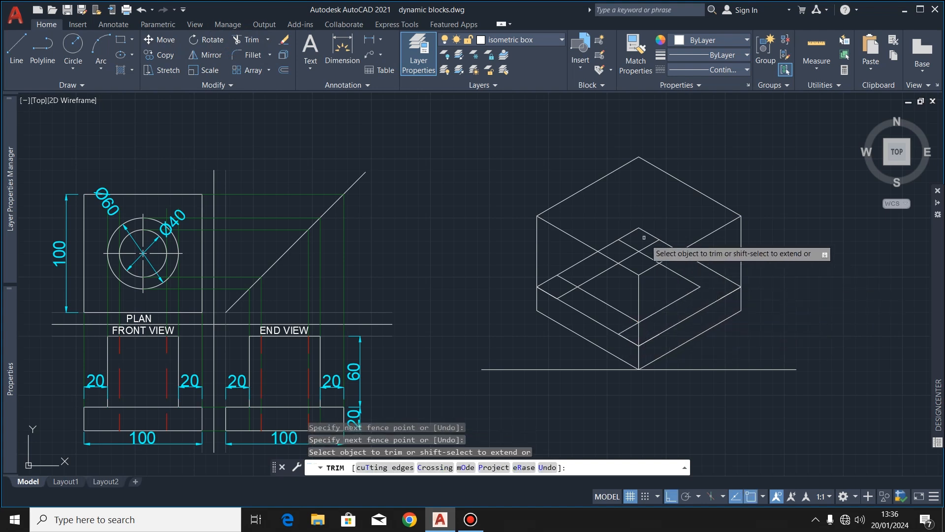
mouse_move(659, 250)
left_mouse_down()
mouse_move(643, 239)
mouse_move(623, 251)
left_mouse_up()
left_click_drag(575, 268, 570, 303)
left_click_drag(634, 331, 627, 337)
key("Escape")
Draw two centre lines across the inner rhombus, joining the midpoints of its opposite edges.
scroll(658, 279, "up", 2)
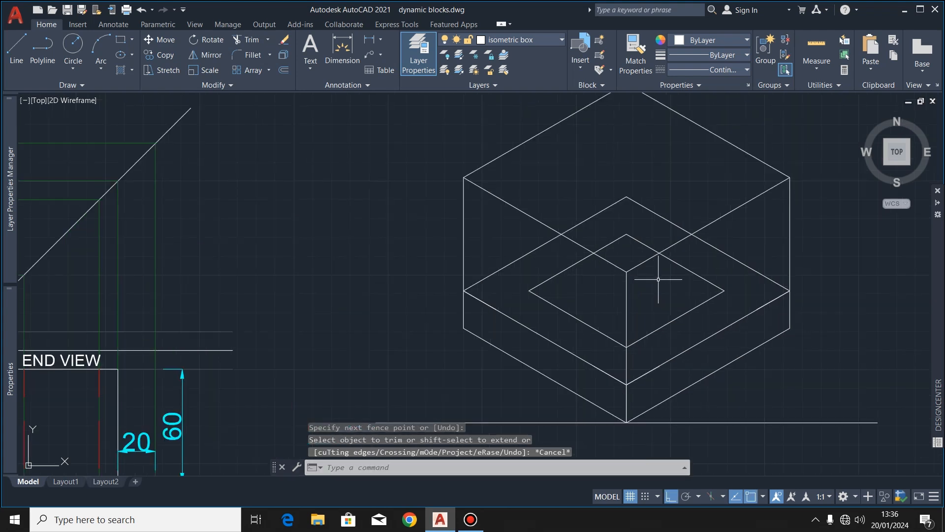
left_click(17, 43)
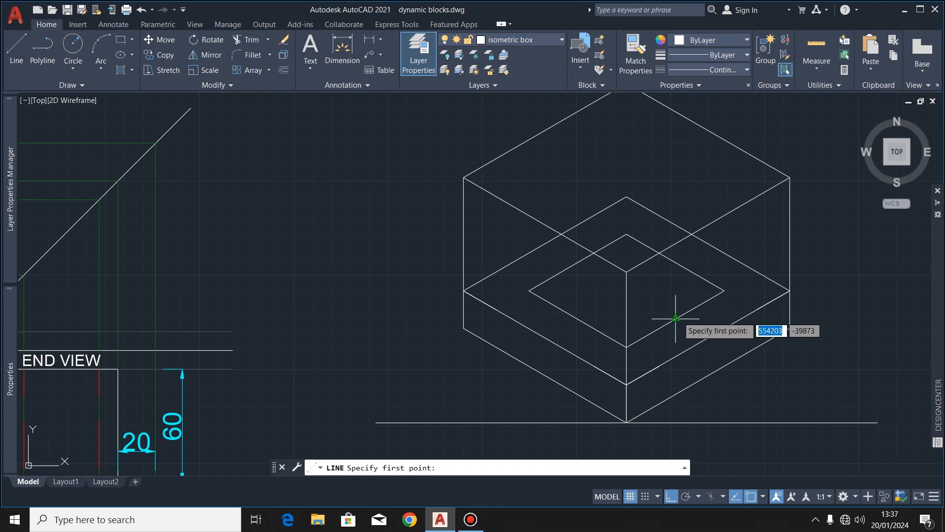
left_click(675, 319)
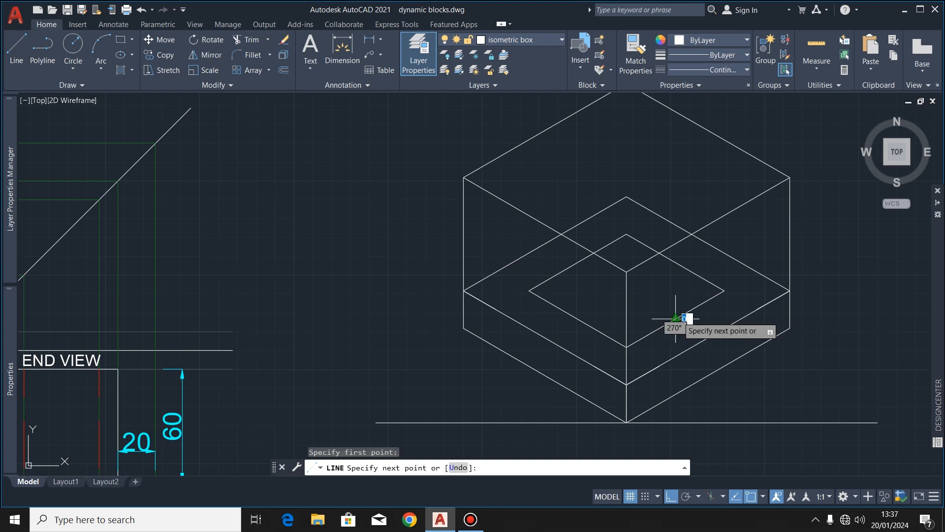
left_click(579, 263)
key("Escape")
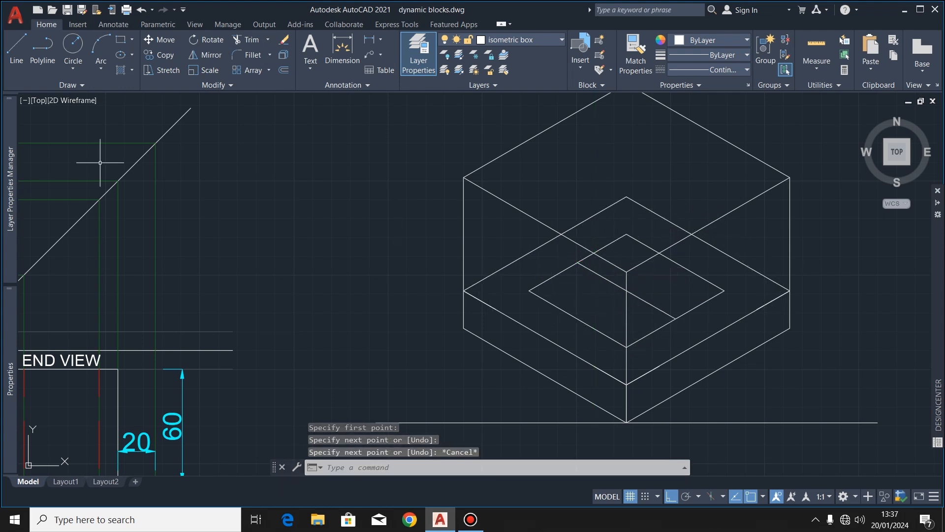
left_click(16, 48)
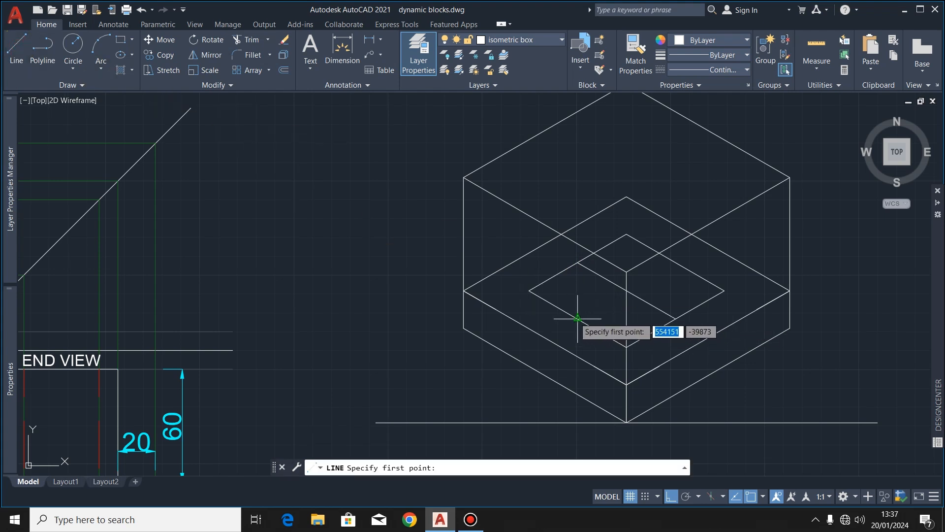
left_click(578, 318)
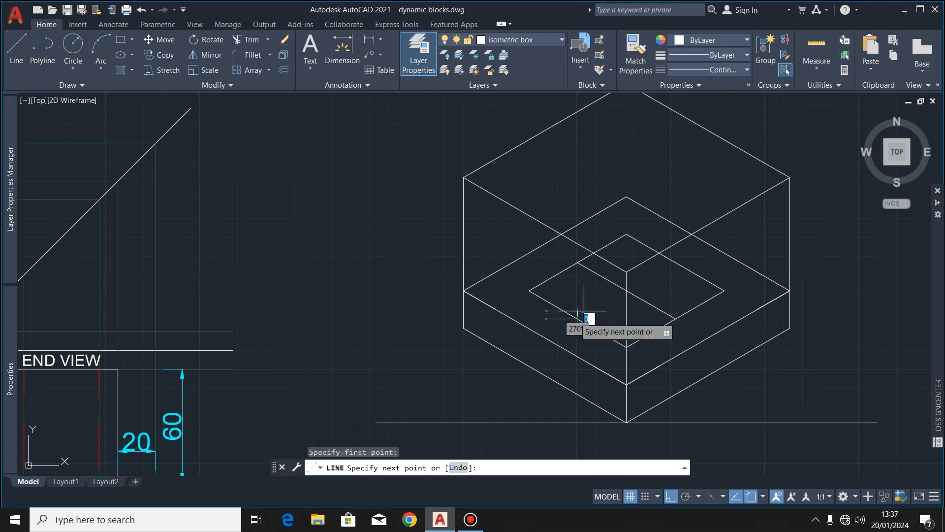
left_click(675, 262)
key("Escape")
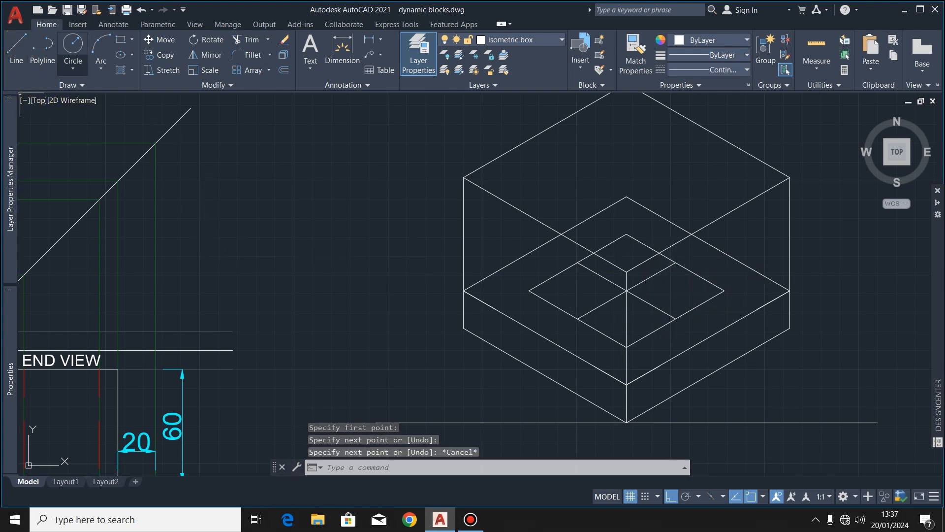
Draw connected lines from the midpoint of the inner rhombus's front-left edge to its back corner and on to the midpoint of its front-right edge.
scroll(685, 164, "down", 2)
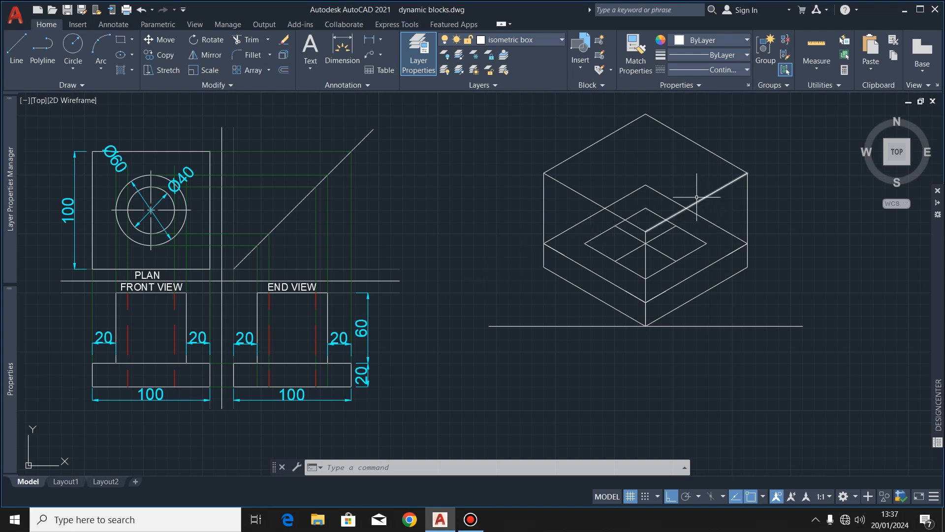
scroll(686, 187, "up", 2)
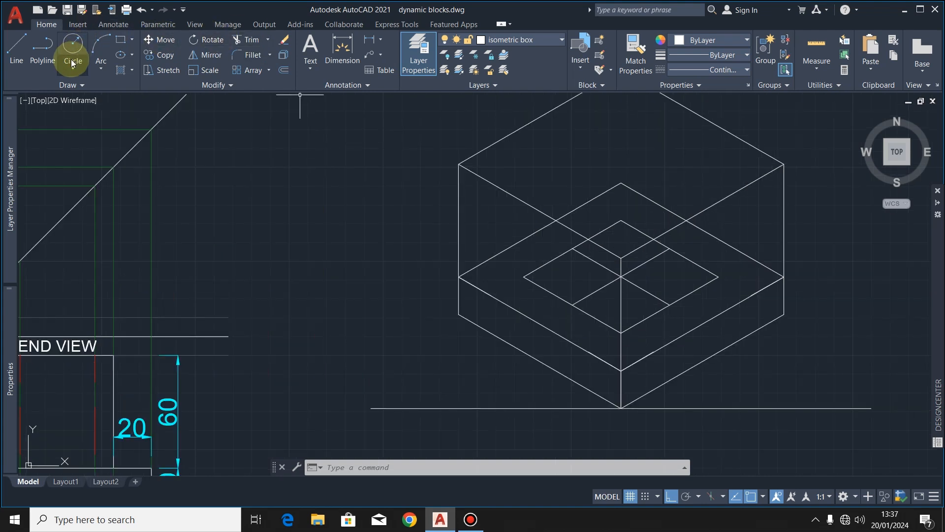
left_click(16, 43)
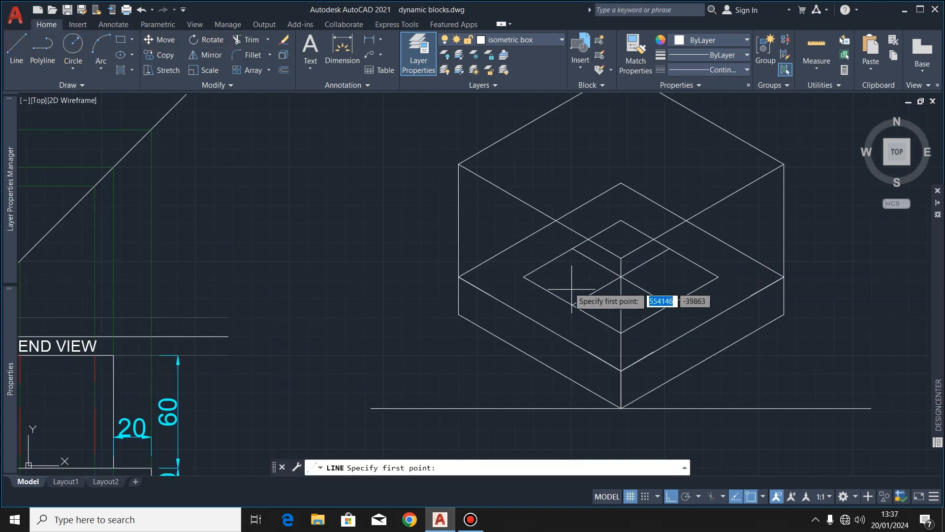
left_click(572, 305)
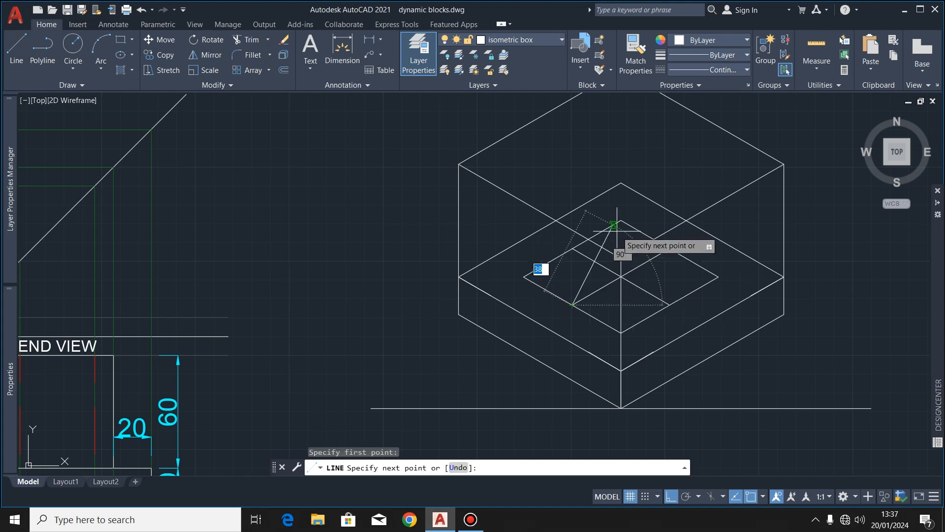
left_click(621, 220)
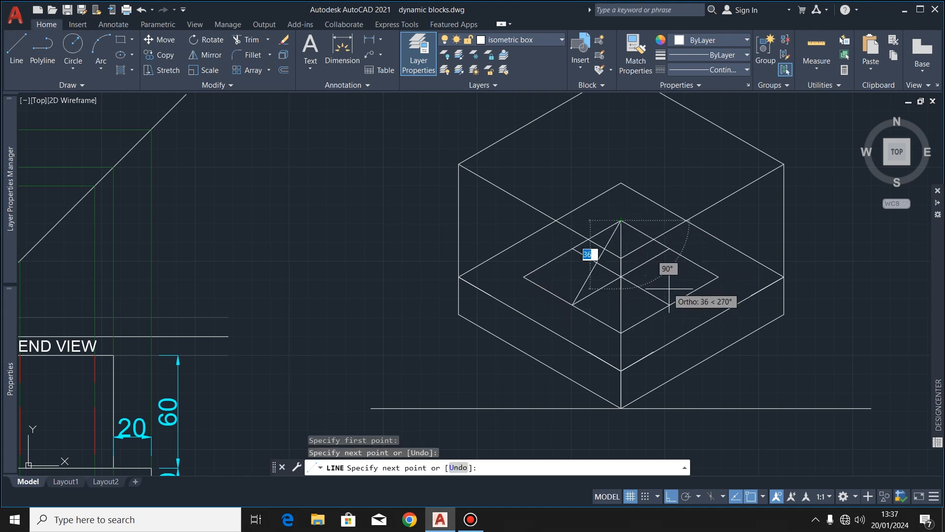
left_click(669, 304)
key("Escape")
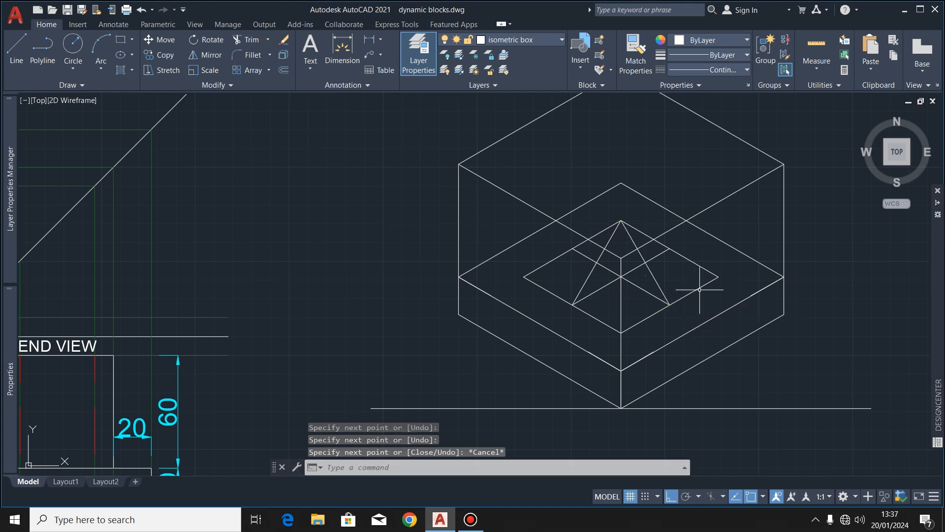
Draw lines from the inner rhombus's front corner to the midpoints of its back-left and back-right edges.
left_click(14, 45)
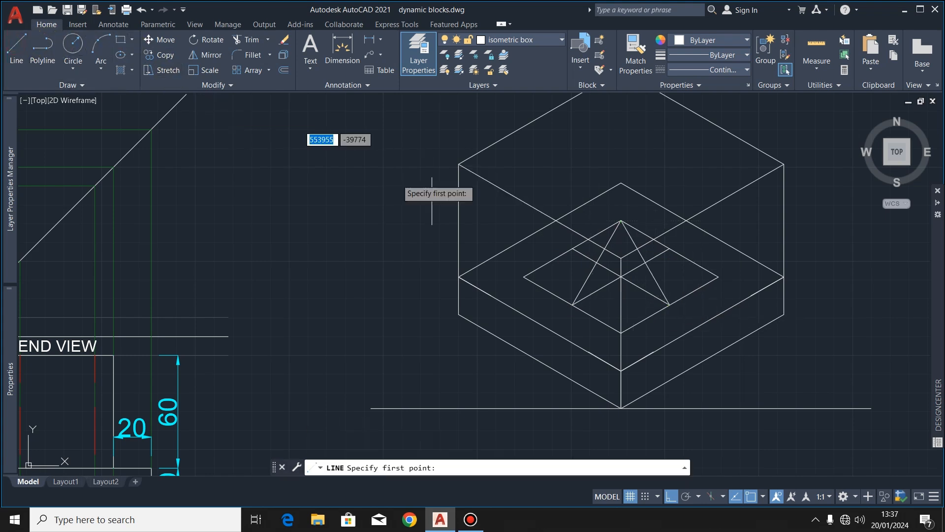
left_click(621, 333)
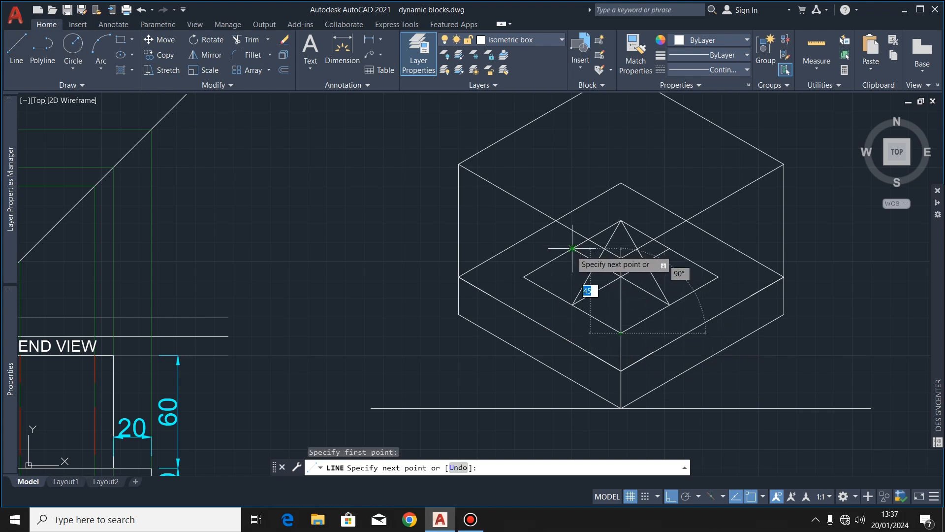
left_click(572, 248)
key("Escape")
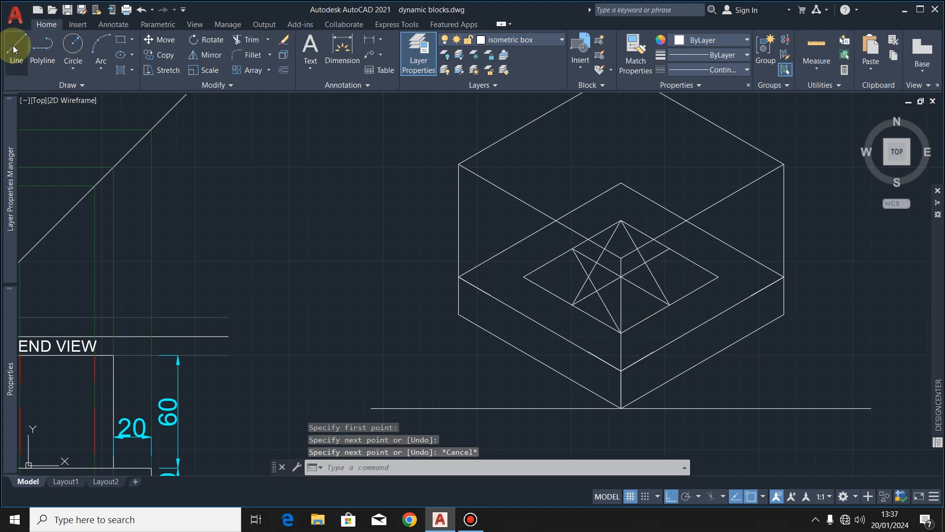
left_click(15, 49)
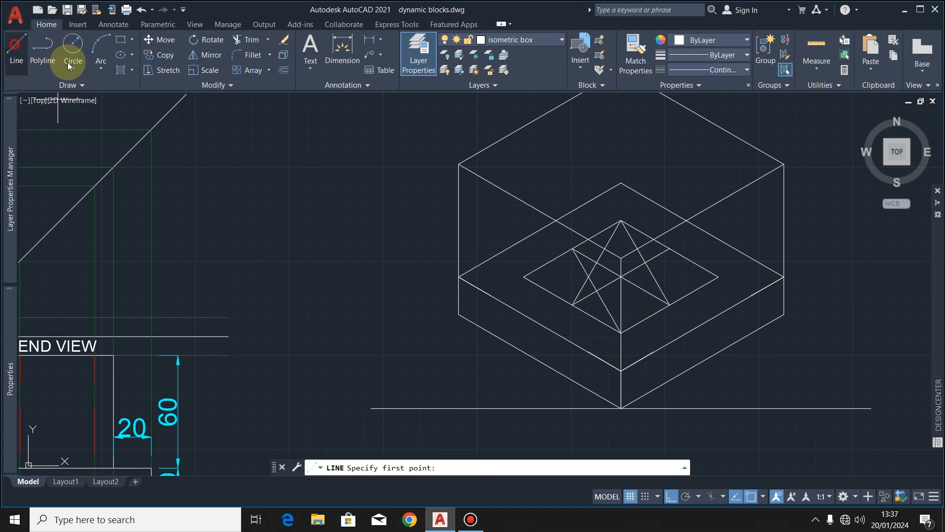
left_click(621, 333)
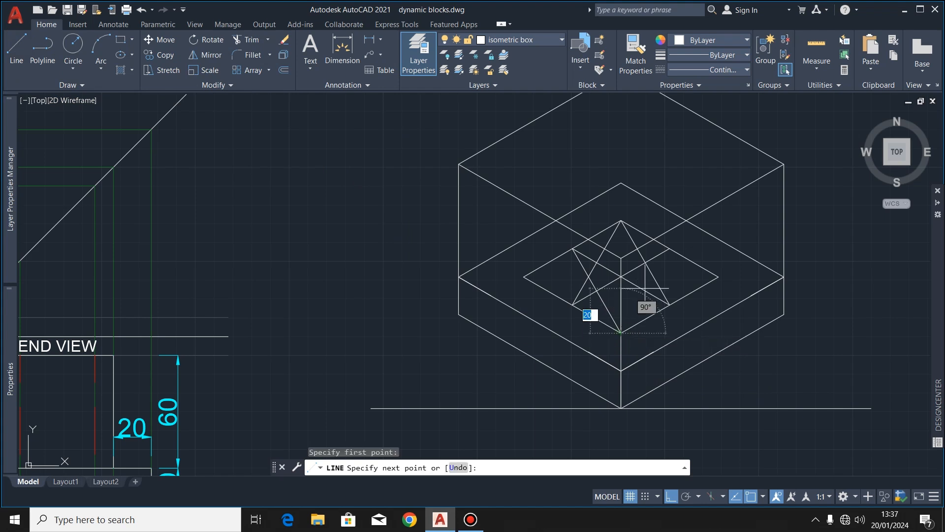
left_click(670, 248)
key("Escape")
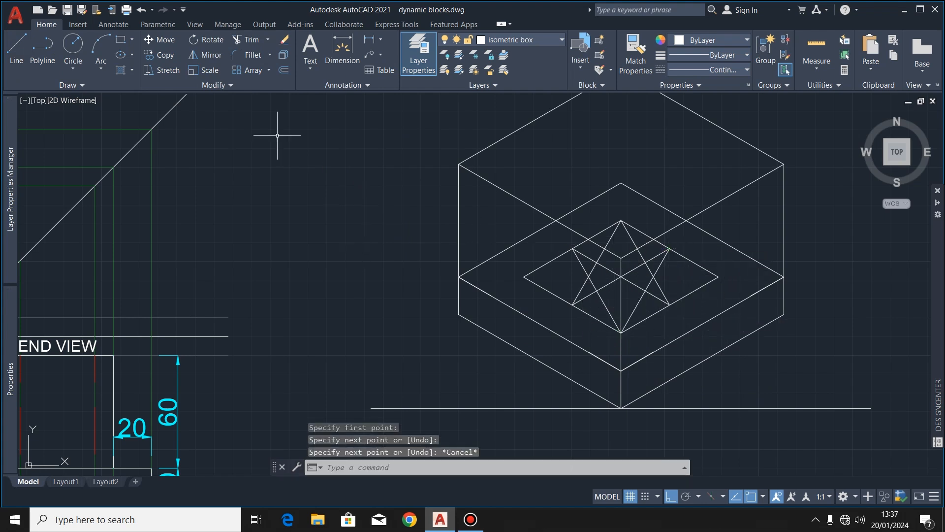
Draw a circle centred on the left crossing of the construction lines, through the midpoint of the inner rhombus's back-left edge, with polar tracking on.
left_click(72, 44)
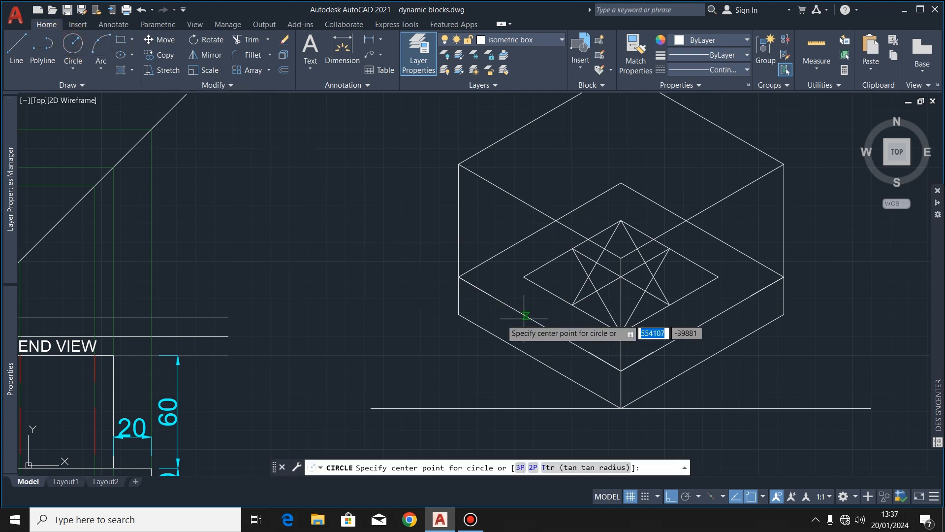
left_click(588, 277)
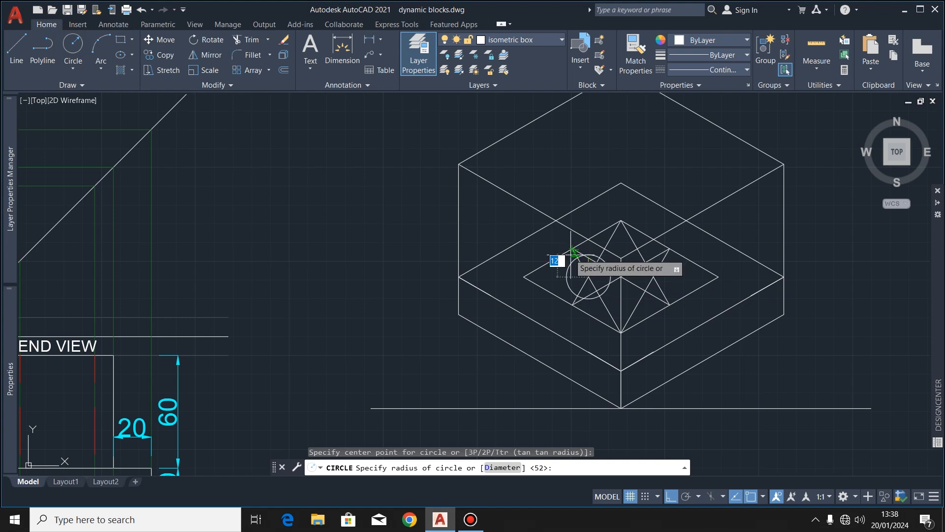
left_click(685, 496)
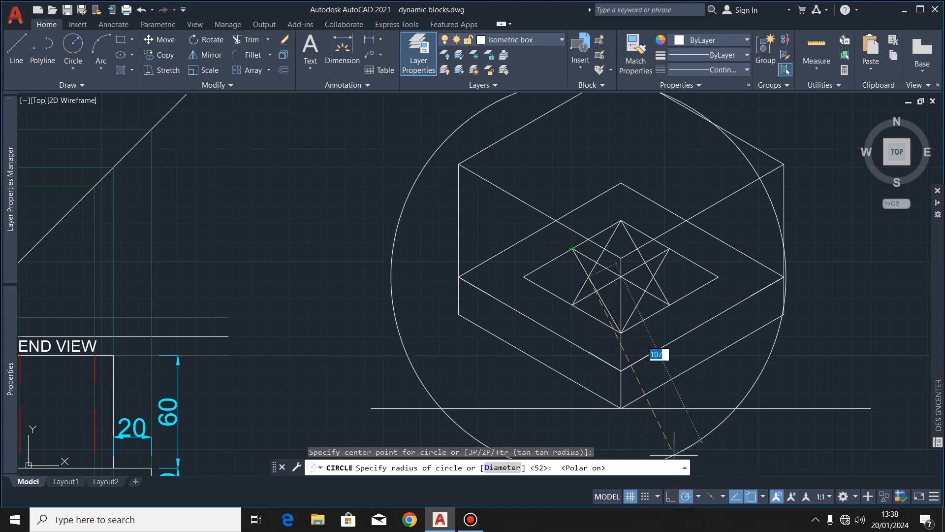
left_click(574, 249)
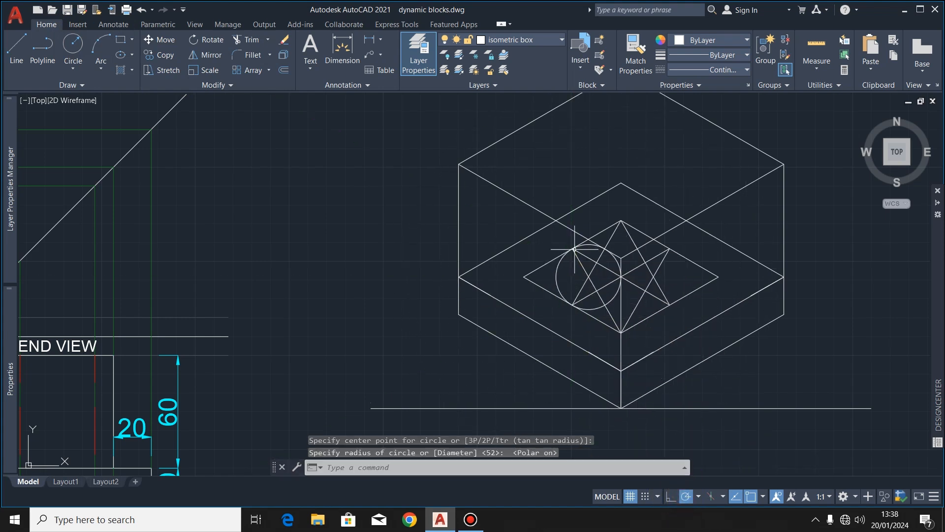
Trim the circle's upper and lower portions and erase its inner arc, keeping only the arc at the rhombus's left corner.
left_click(245, 39)
scroll(591, 241, "up", 2)
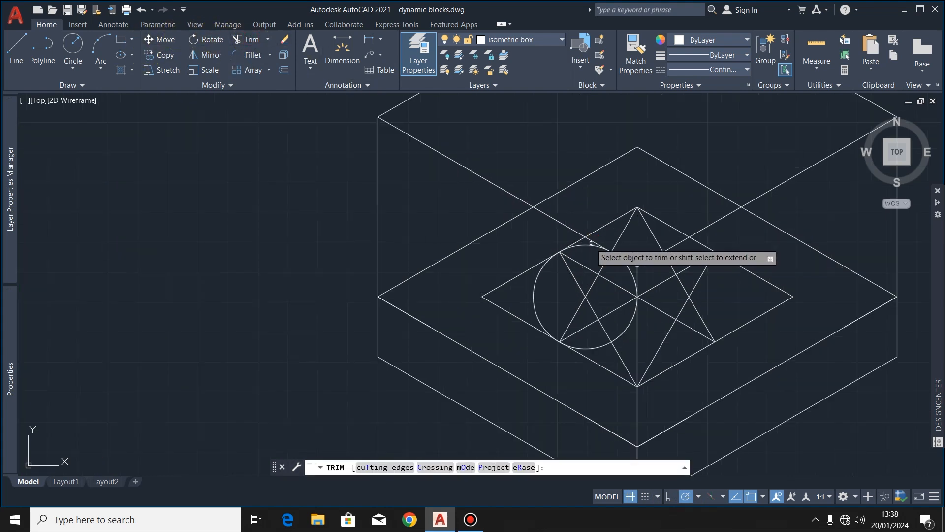
left_click(591, 246)
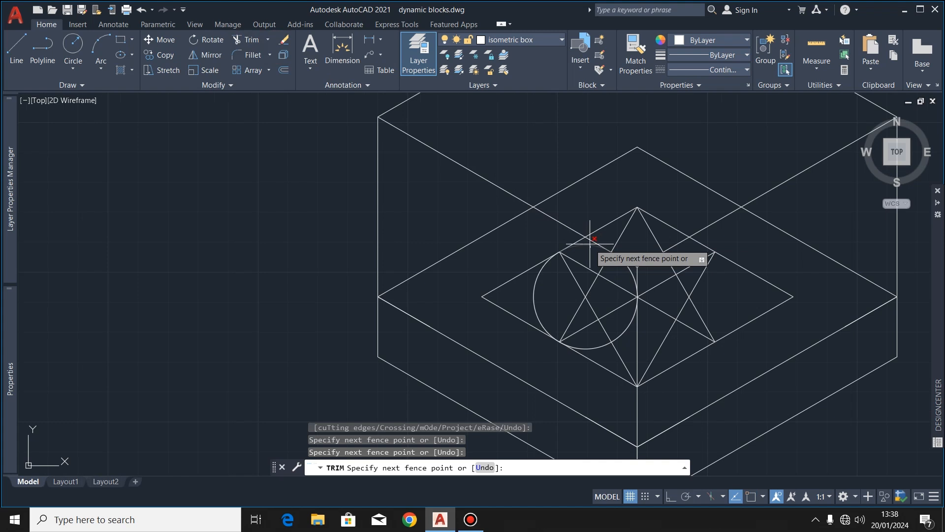
left_click(590, 243)
left_click(597, 351)
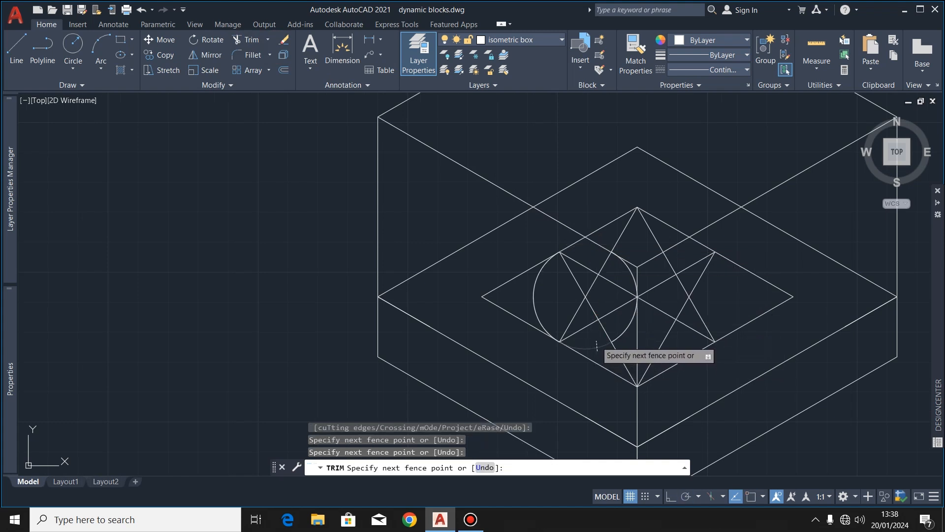
left_click(607, 350)
key("Escape")
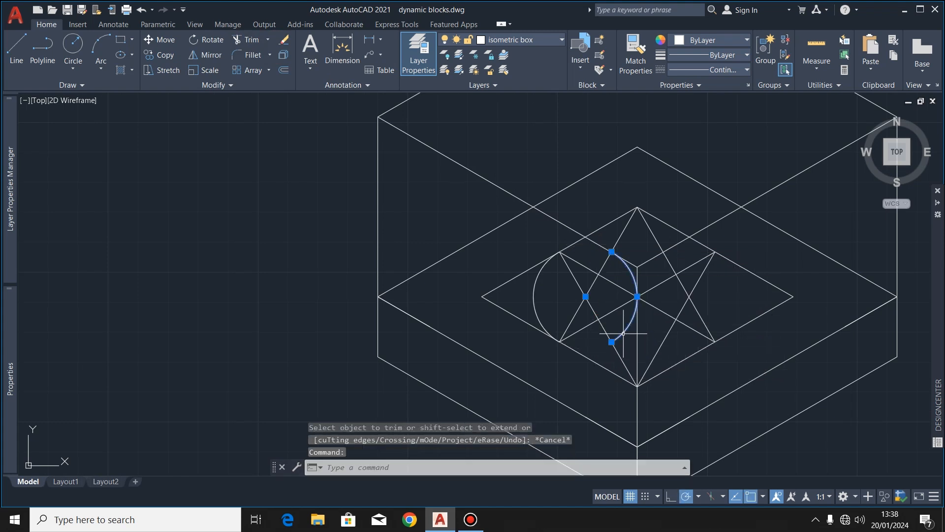
key("Delete")
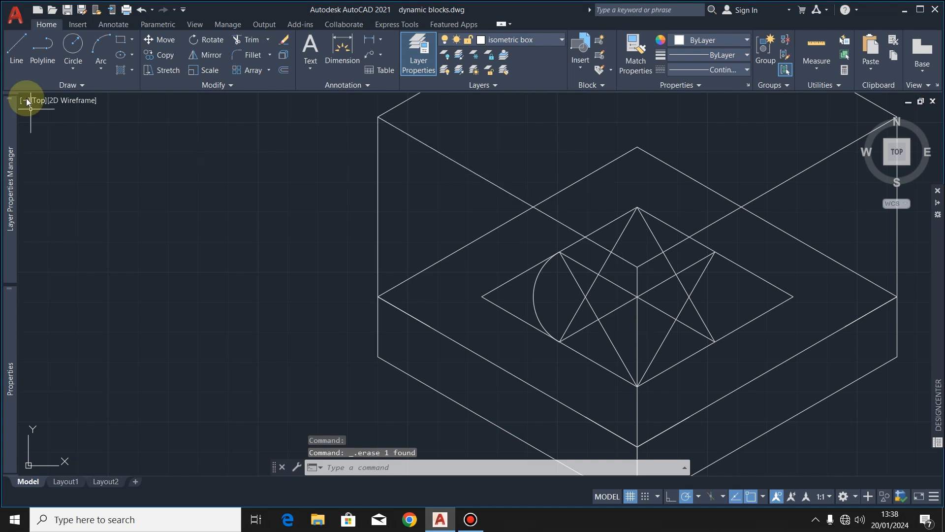
Draw a circle centred on the right crossing of the construction lines, through the midpoint of the inner rhombus's back-right edge.
left_click(72, 46)
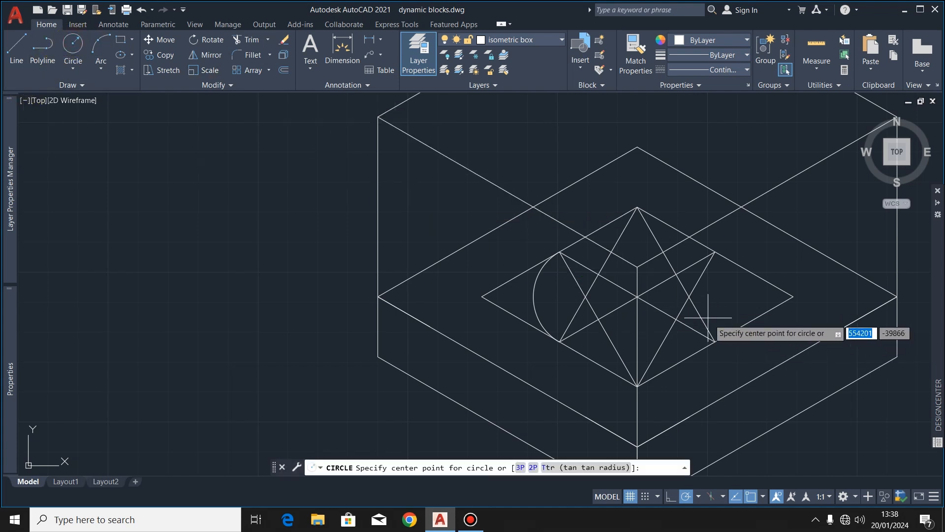
left_click(690, 297)
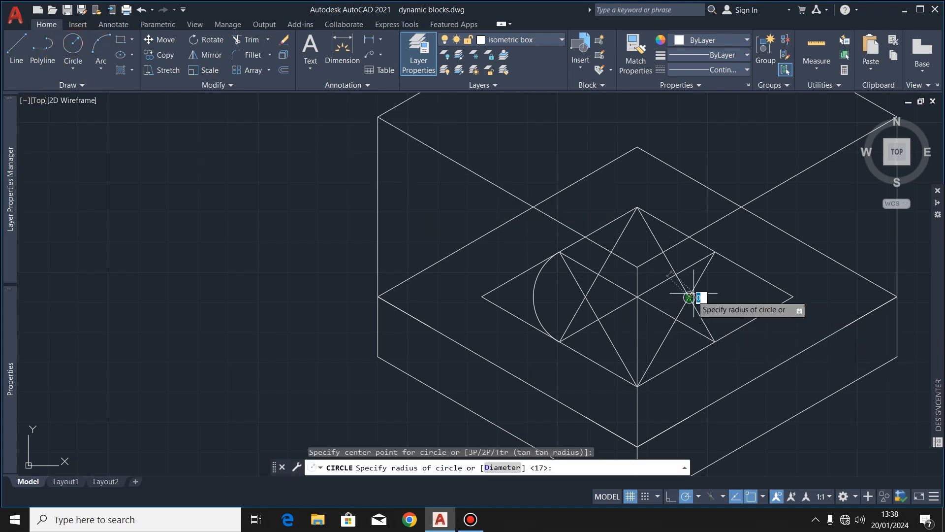
left_click(716, 254)
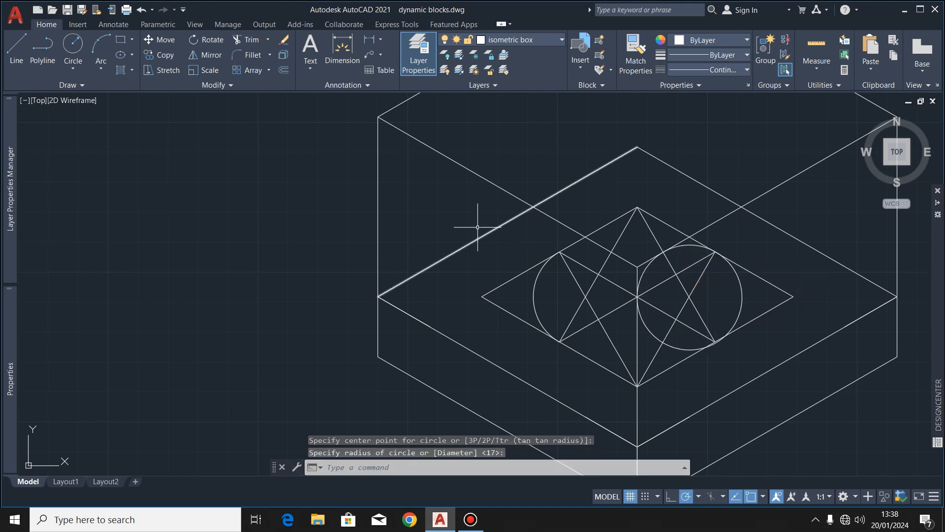
Trim the right circle's upper and lower portions and erase its inner arc, keeping only the arc at the rhombus's right corner.
left_click(250, 40)
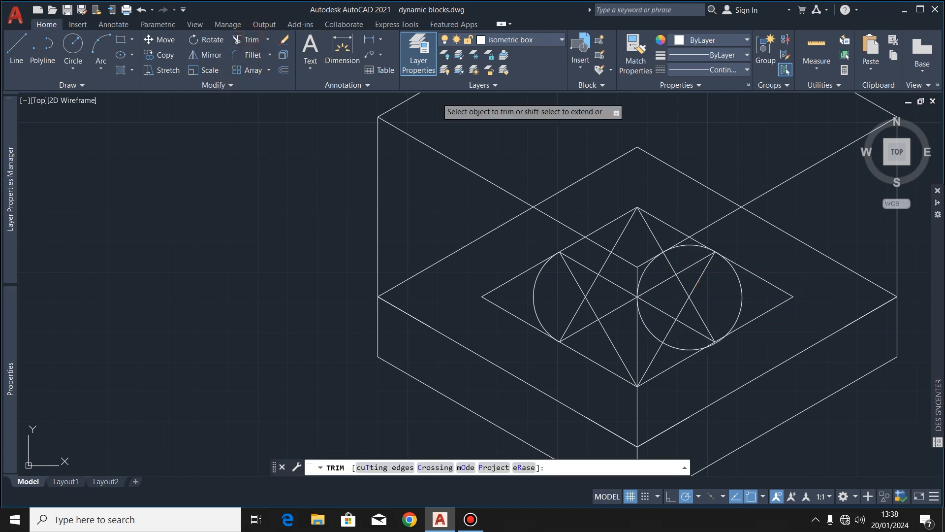
left_click(680, 244)
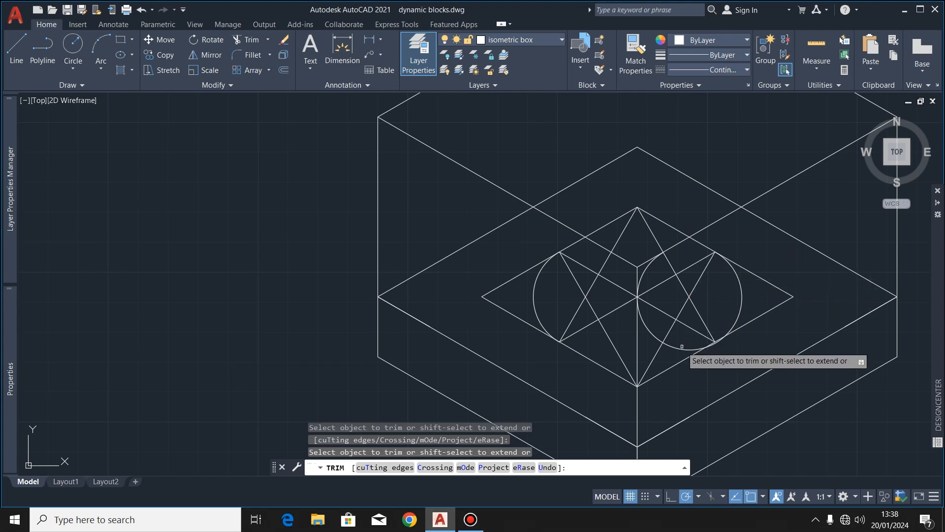
key("Escape")
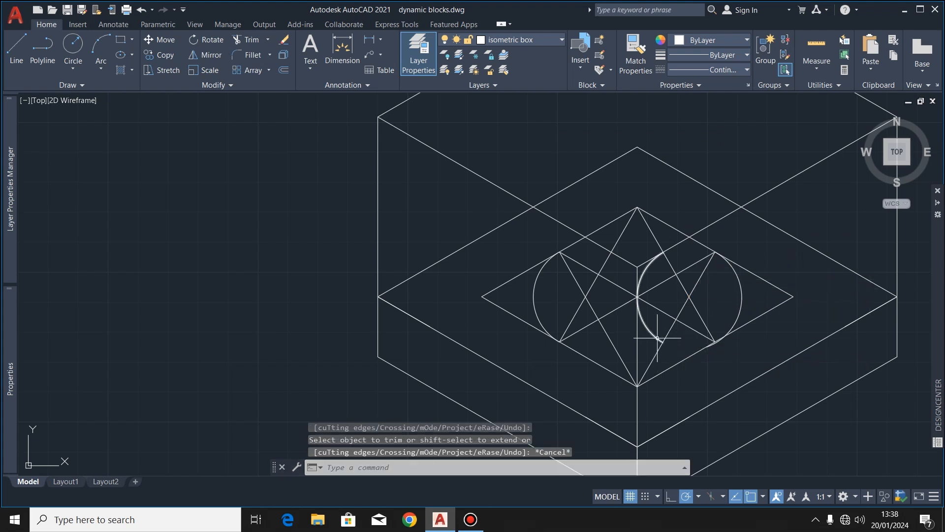
left_click(657, 338)
key("Delete")
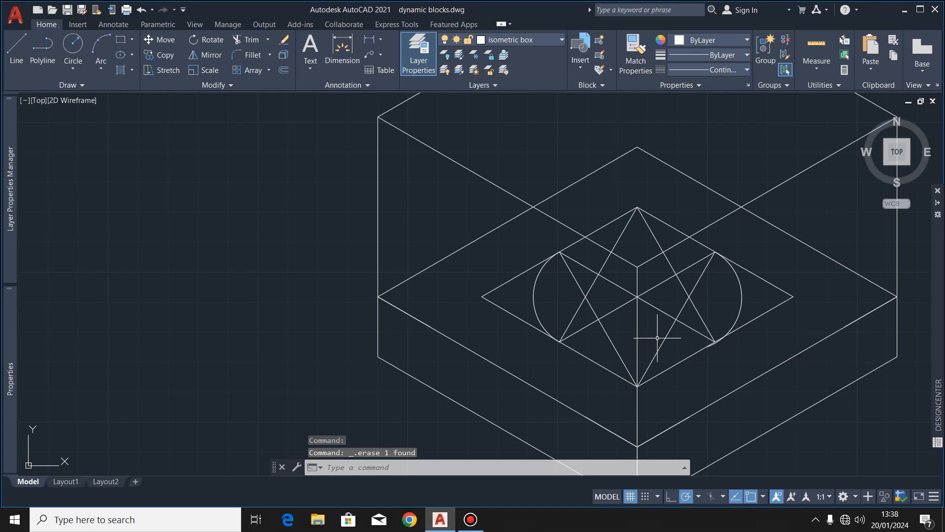
Draw a circle centred on the inner rhombus's front corner, through the midpoint of its back-left edge.
left_click(73, 44)
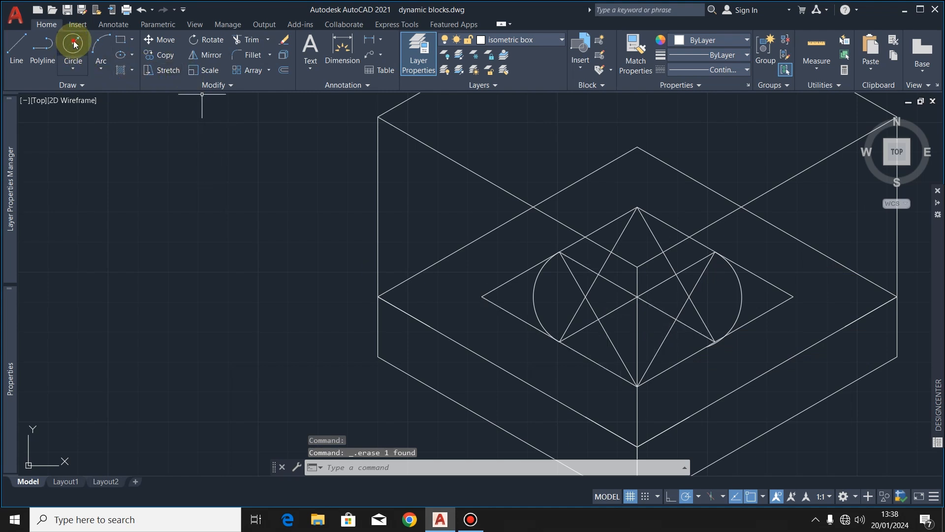
left_click(636, 386)
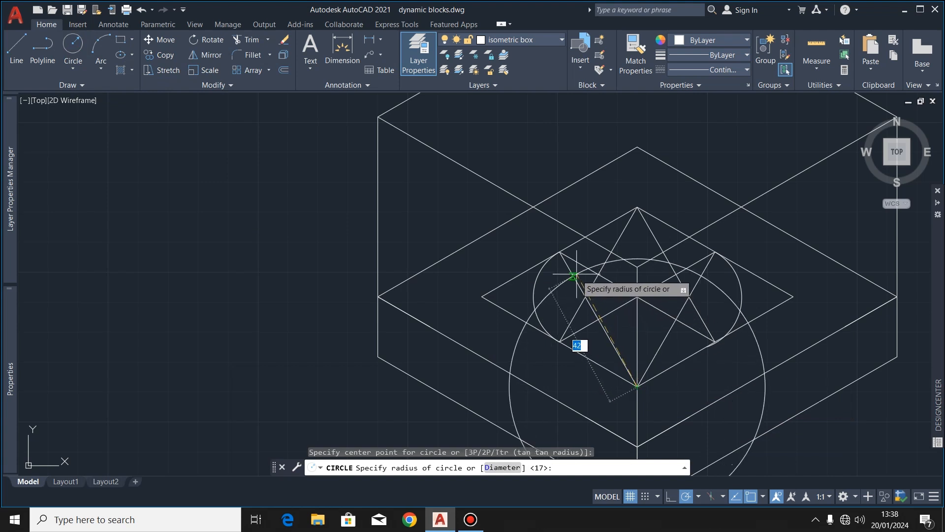
left_click(559, 252)
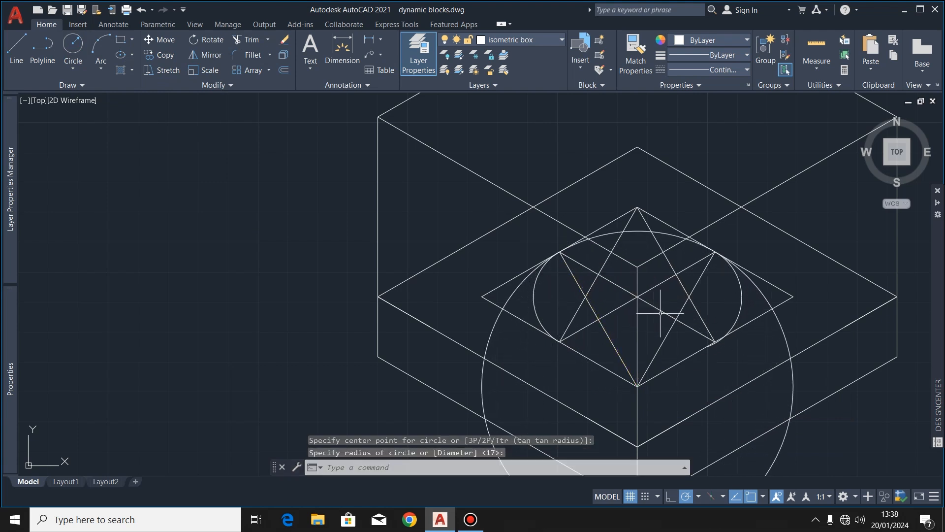
Trim the large circle at the rhombus edges and erase the leftover, keeping only the back arc between the two side arcs.
left_click(248, 40)
left_click(513, 295)
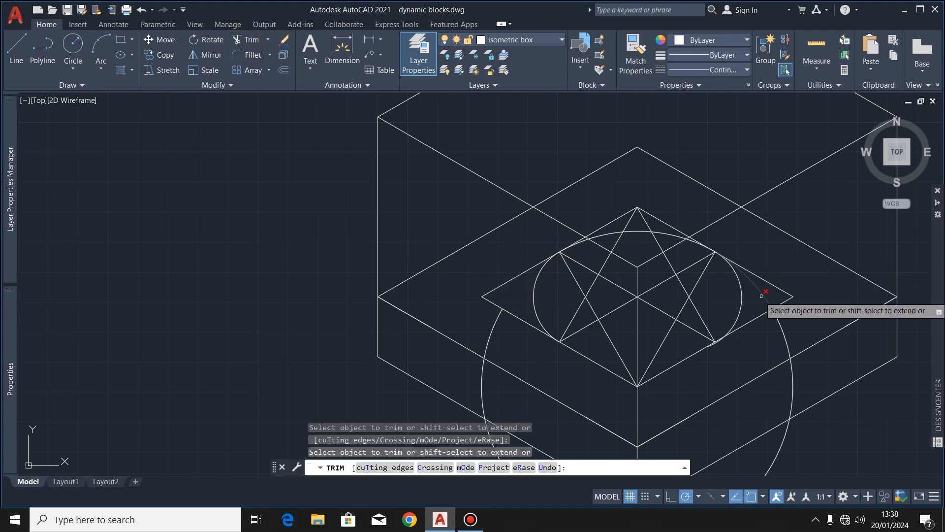
key("Escape")
left_click(784, 332)
key("Delete")
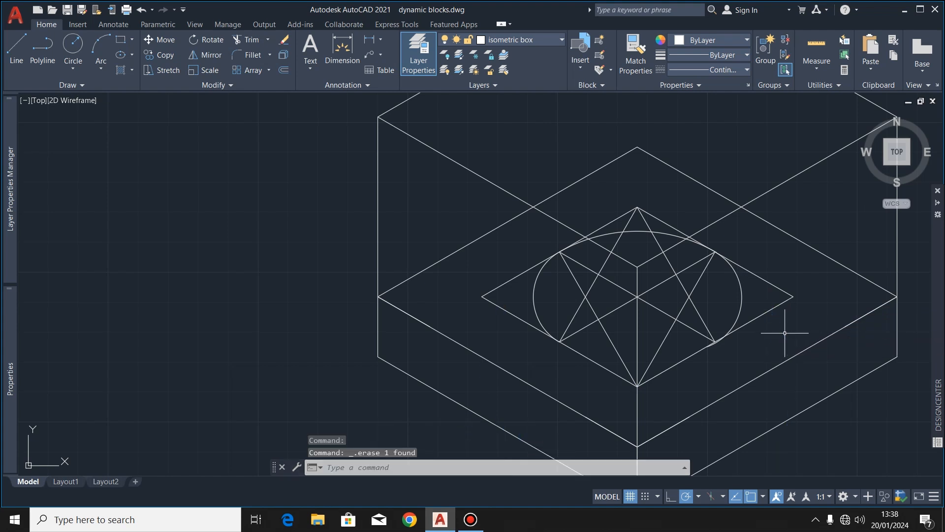
Draw a circle centred on the inner rhombus's back corner, through the midpoint of its front-right edge.
left_click(73, 45)
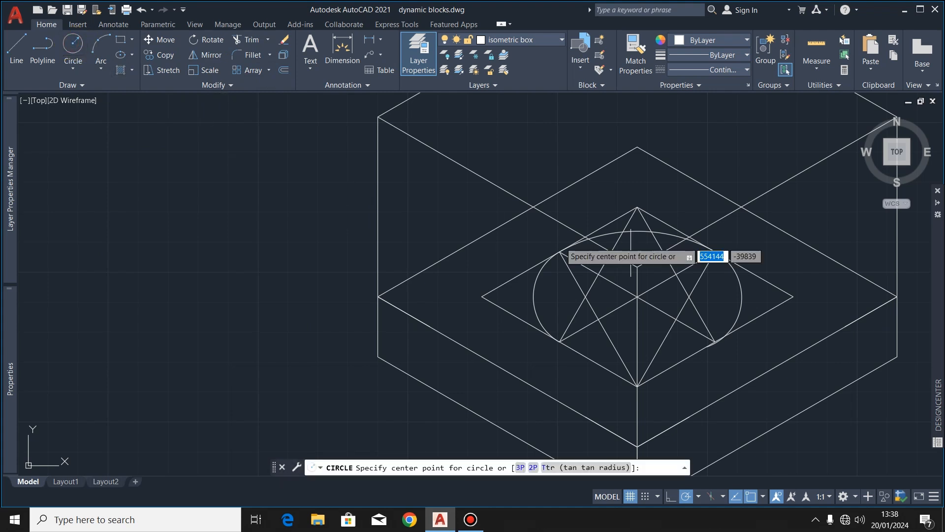
left_click(637, 207)
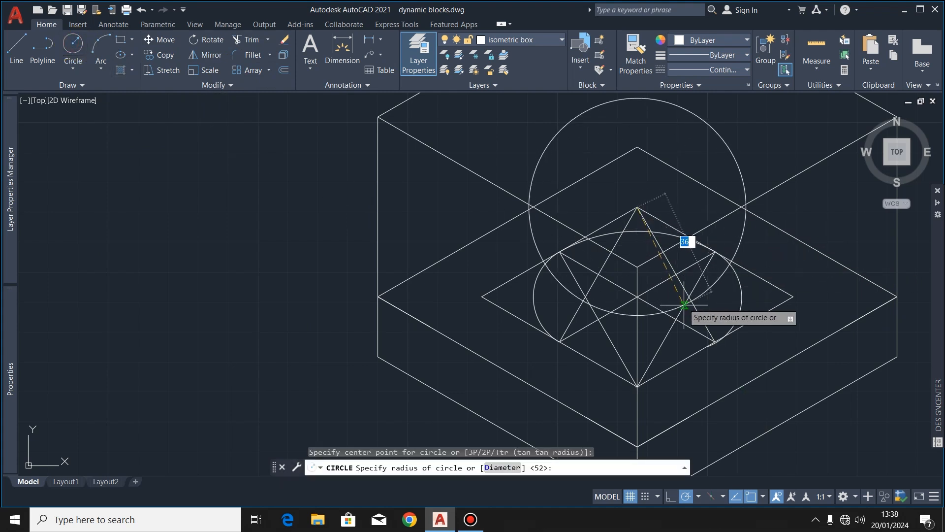
left_click(715, 341)
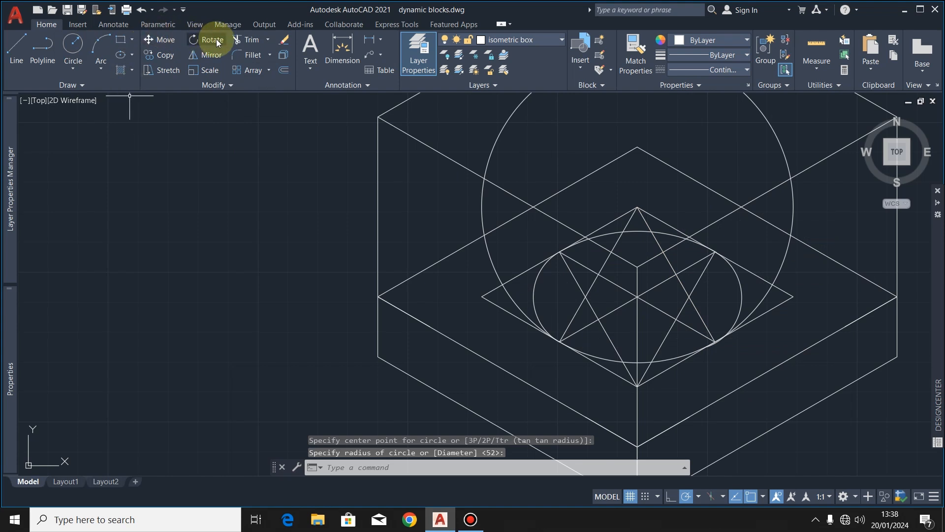
Trim this circle on both sides and erase its upper leftover, keeping only the front arc that closes the isometric circle.
left_click(248, 40)
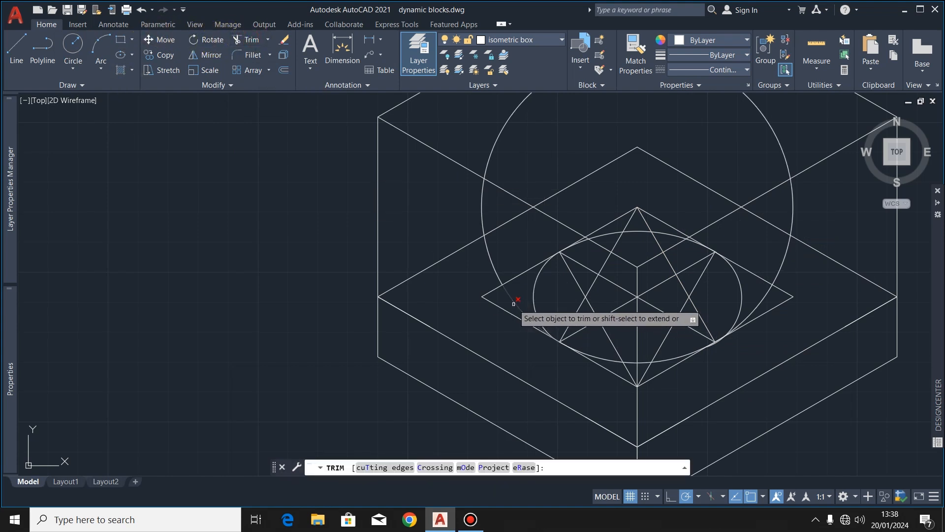
left_click(514, 305)
left_click(758, 304)
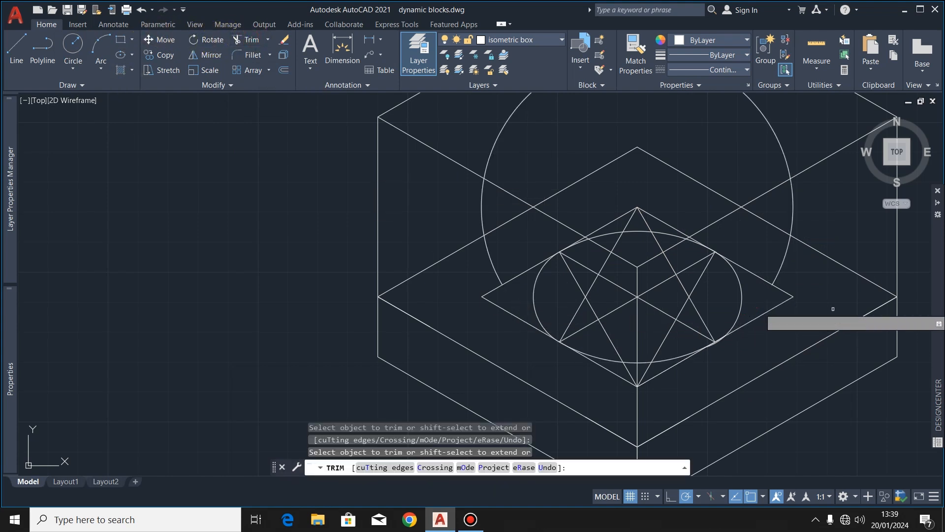
key("Escape")
left_click(781, 264)
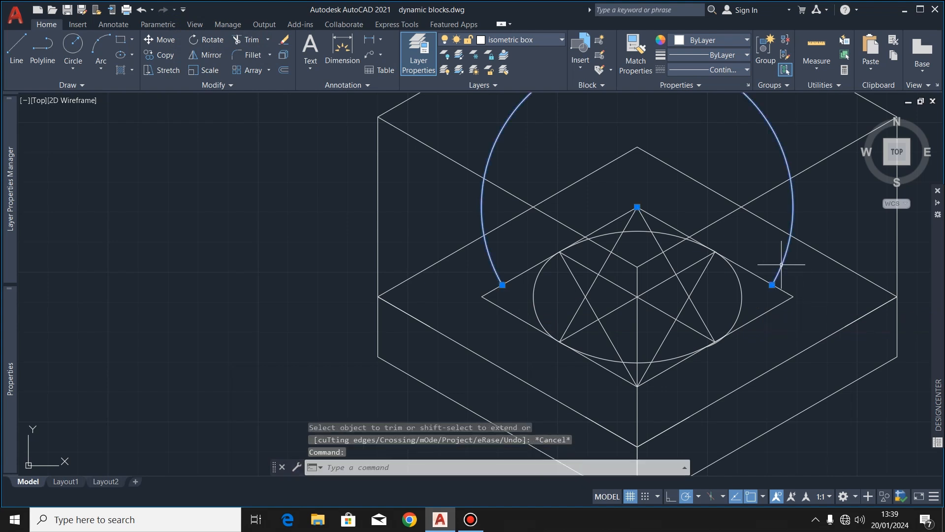
key("Delete")
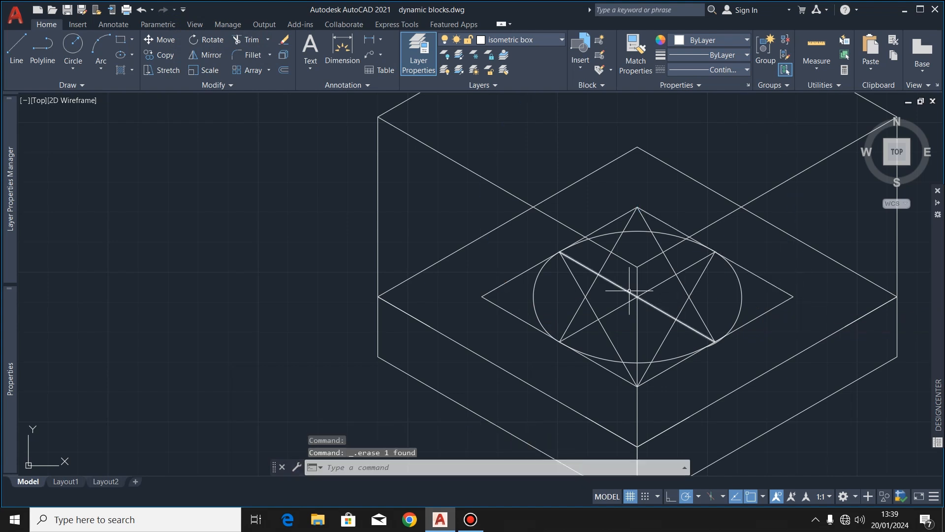
Examine the cylinder's dimensions in the plan, front and end views and compare them with the isometric drawing.
scroll(628, 294, "down", 4)
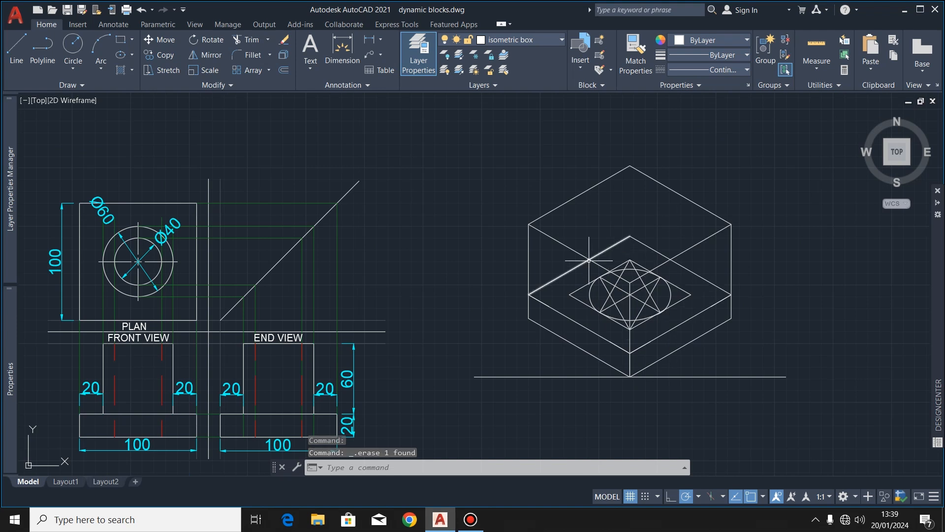
scroll(647, 285, "up", 2)
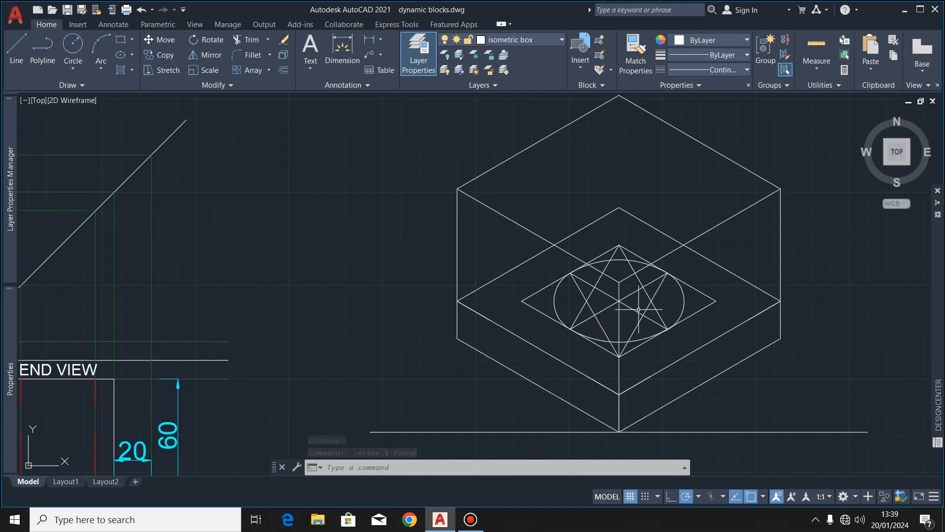
scroll(638, 309, "down", 2)
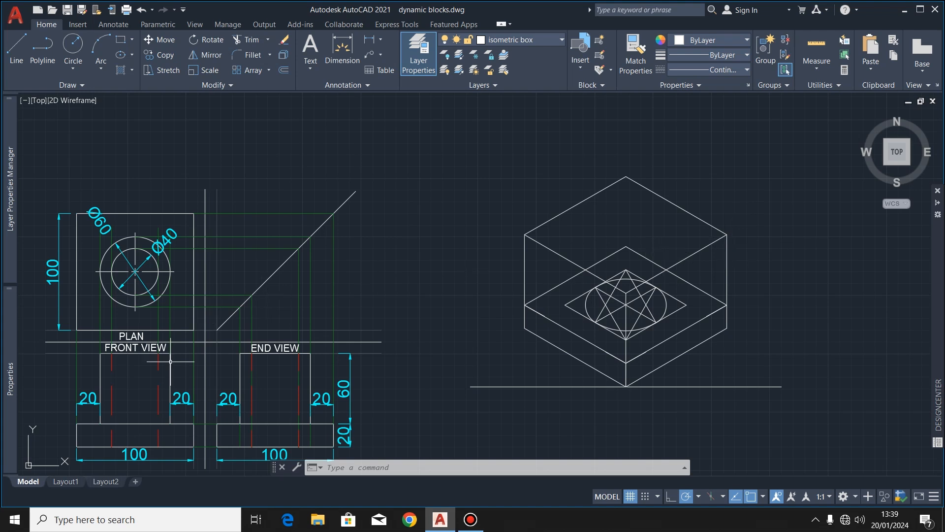
scroll(726, 208, "down", 2)
scroll(366, 307, "up", 2)
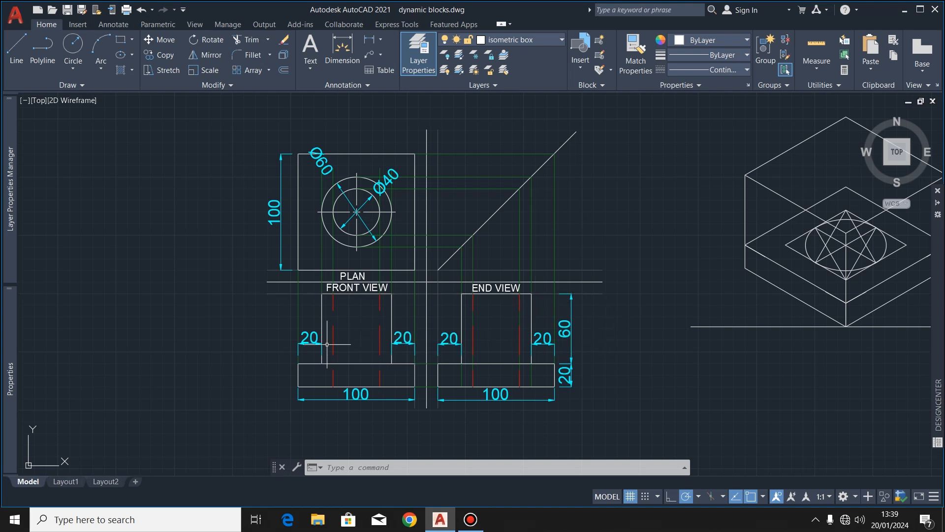
scroll(326, 343, "down", 2)
scroll(682, 264, "up", 3)
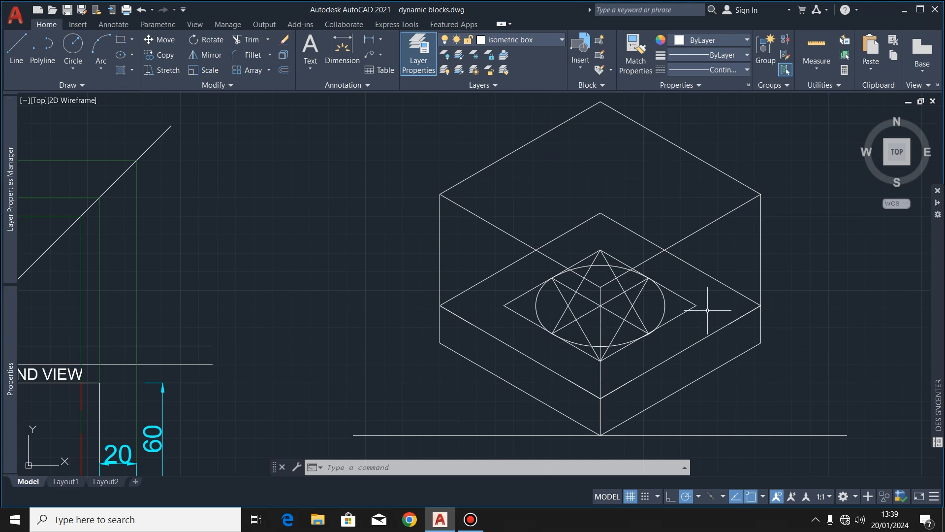
Copy the inner rhombus, its construction lines and the isometric circle vertically upward by 60 to form the cylinder's top face.
left_click(707, 290)
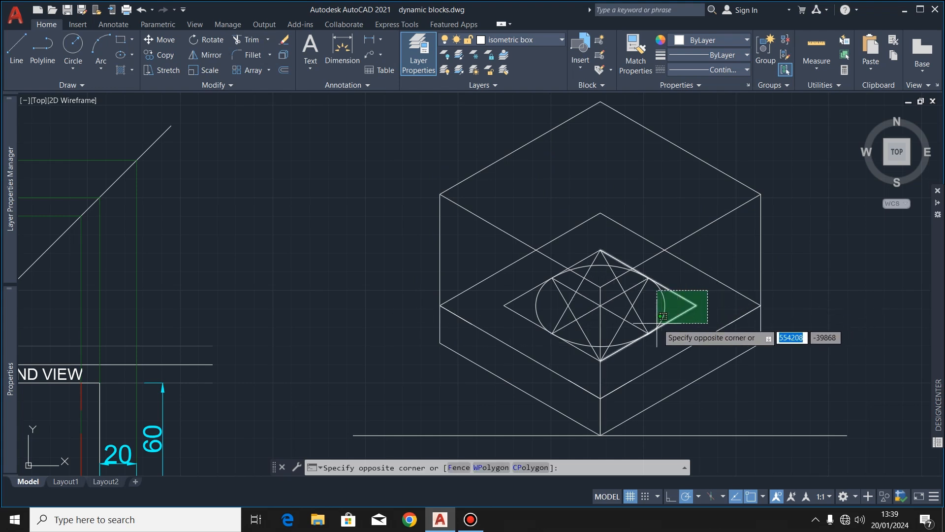
left_click(616, 324)
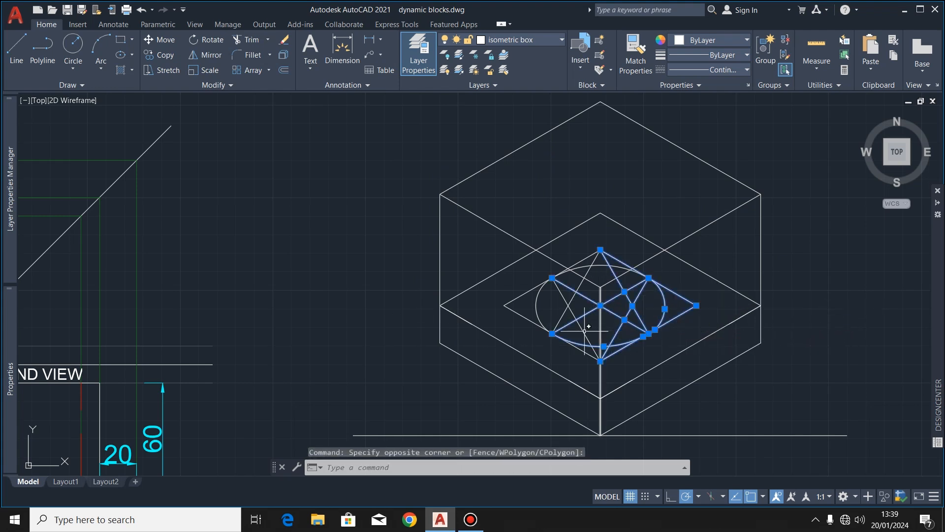
left_click(588, 290)
left_click(513, 320)
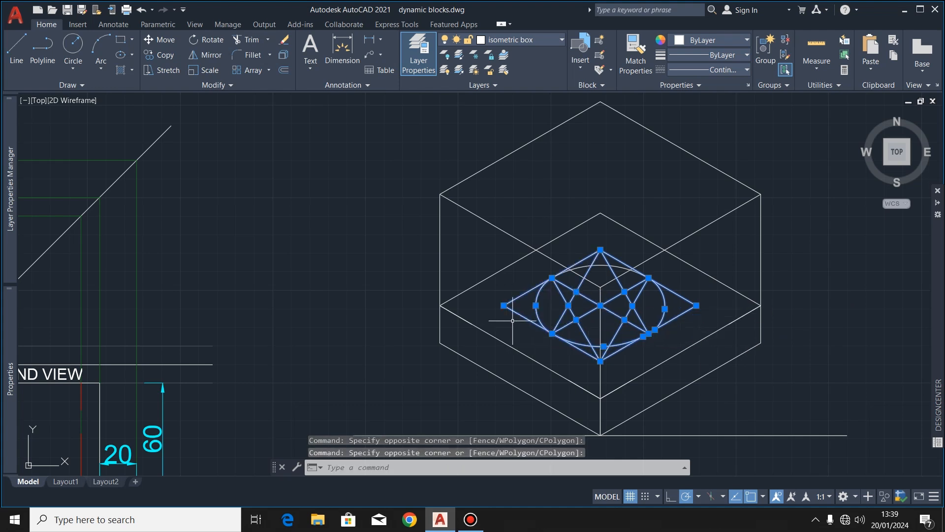
left_click(600, 265)
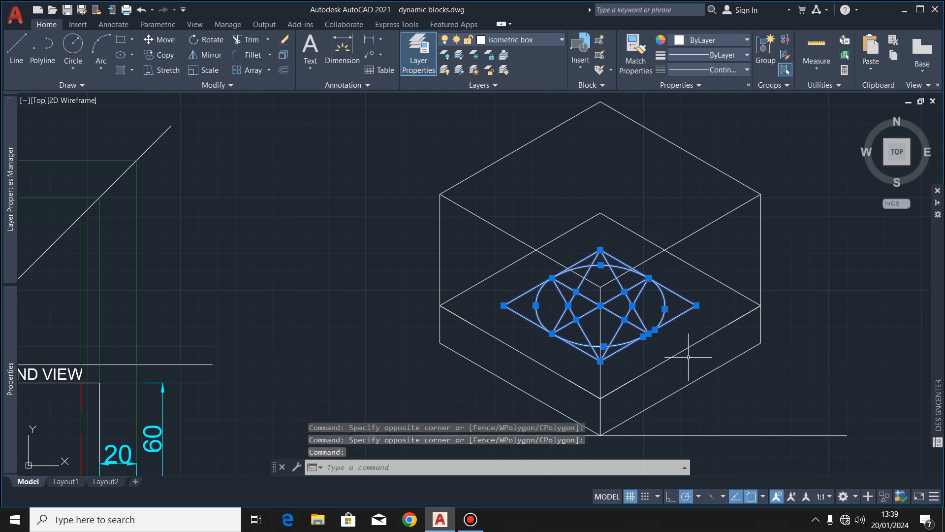
left_click(154, 55)
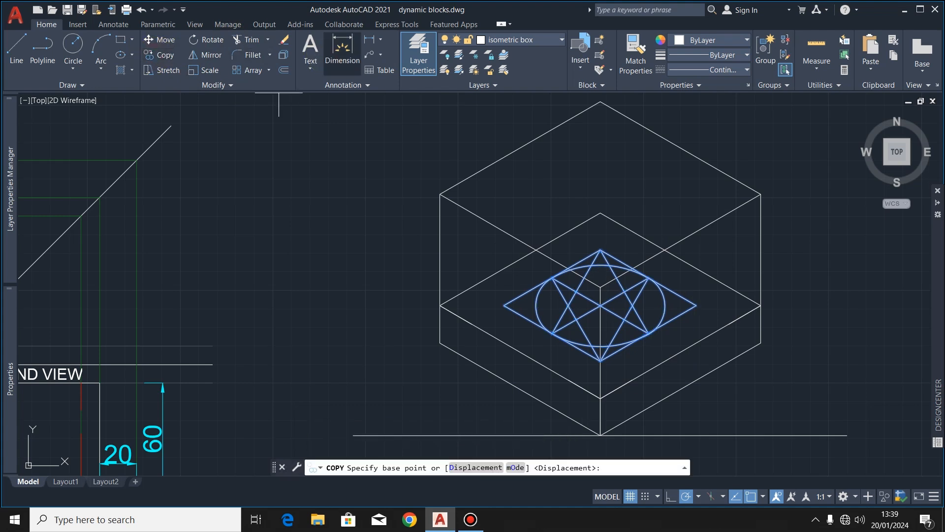
left_click(696, 305)
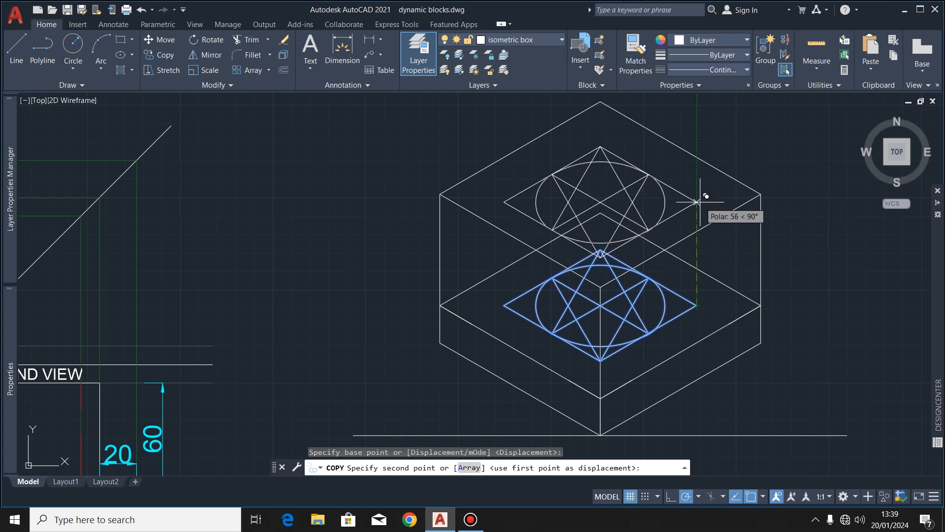
type("60")
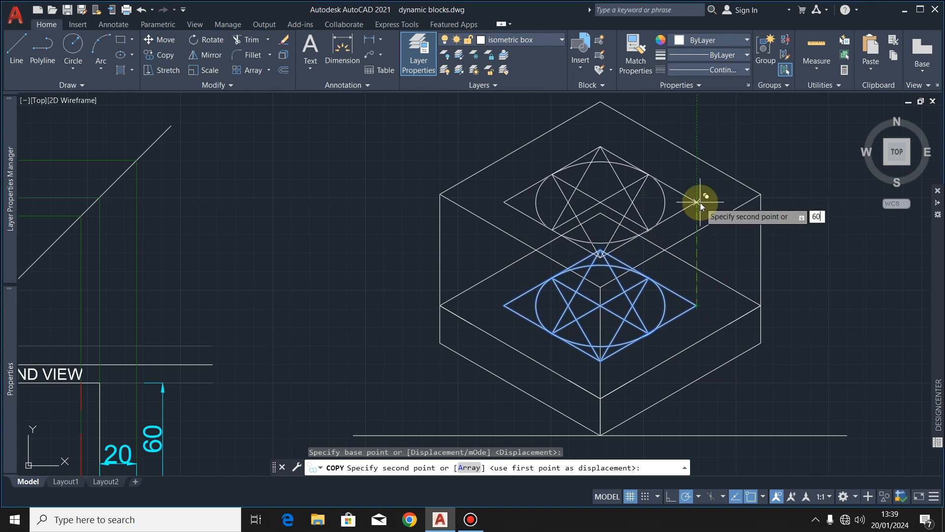
key("Return")
key("Escape")
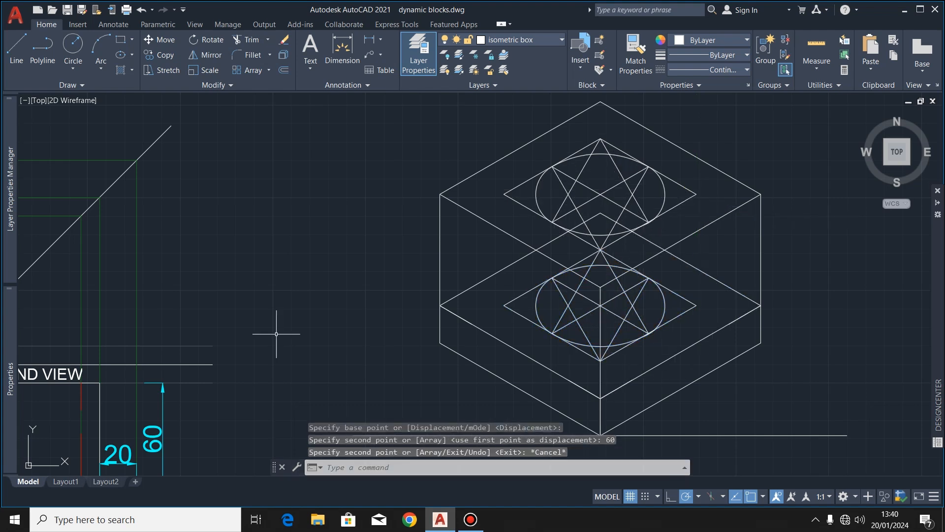
Draw two vertical lines joining the left and right side arcs of the upper and lower isometric circles at their midpoints.
mouse_move(13, 185)
left_click(13, 50)
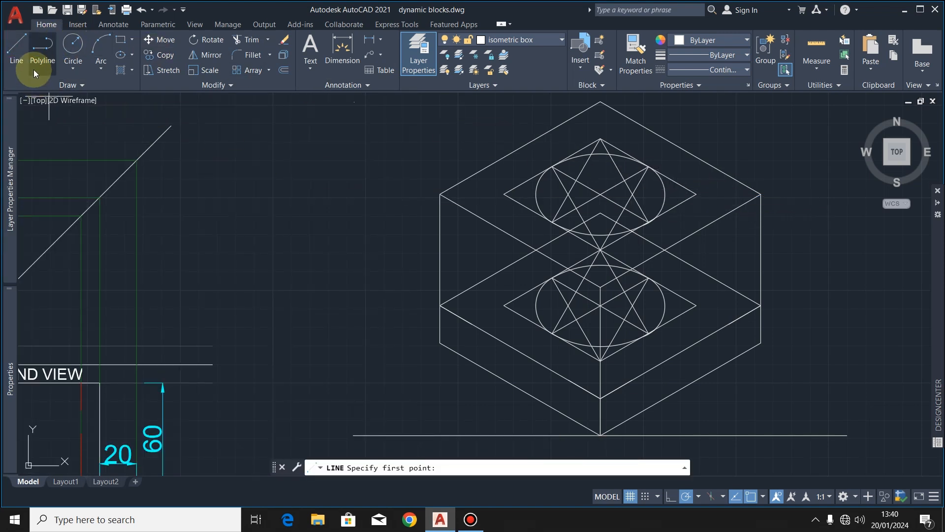
left_click(664, 197)
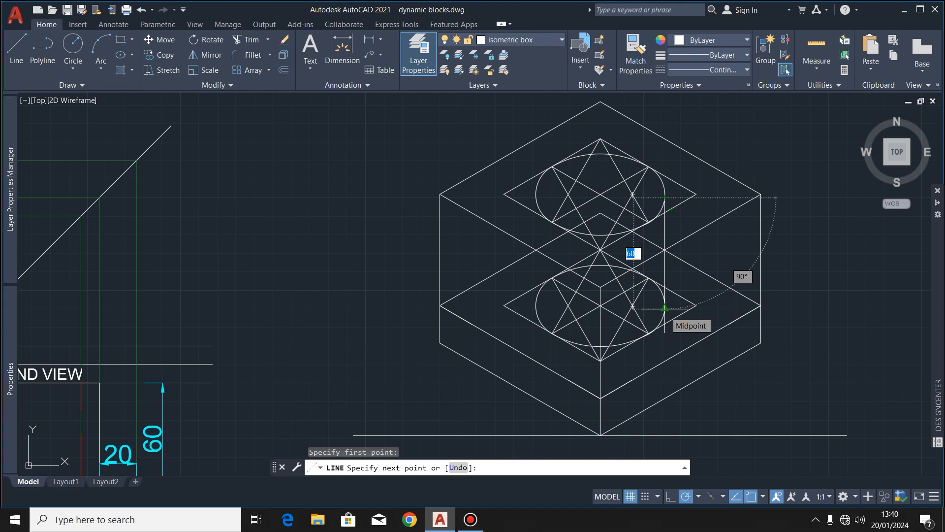
key("Escape")
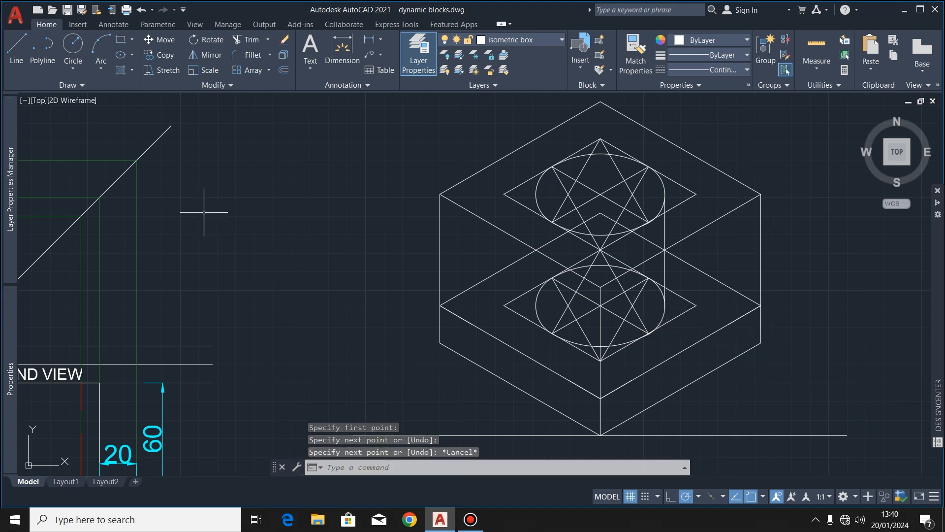
left_click(15, 53)
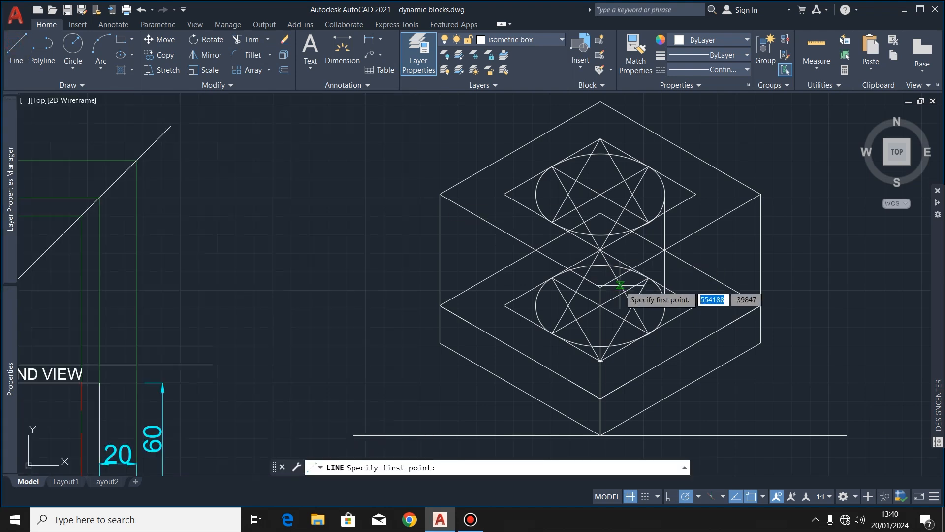
left_click(536, 193)
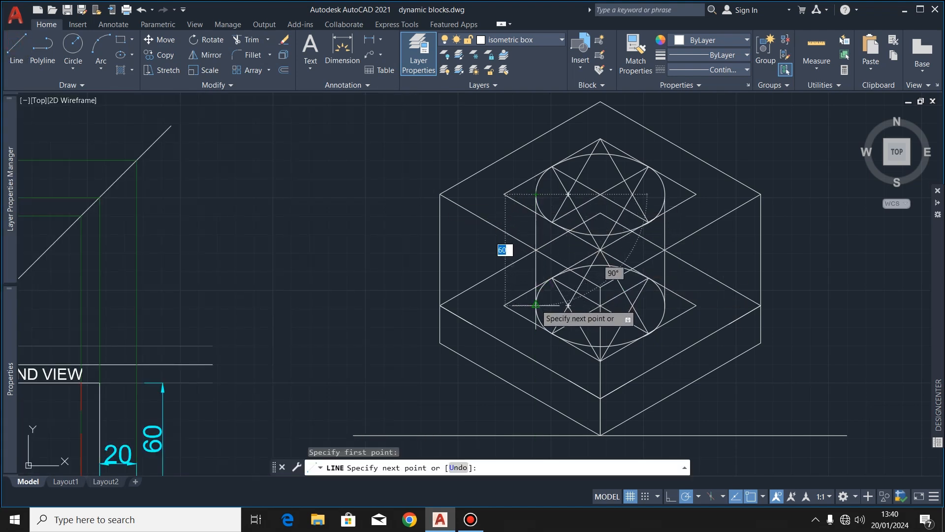
key("Escape")
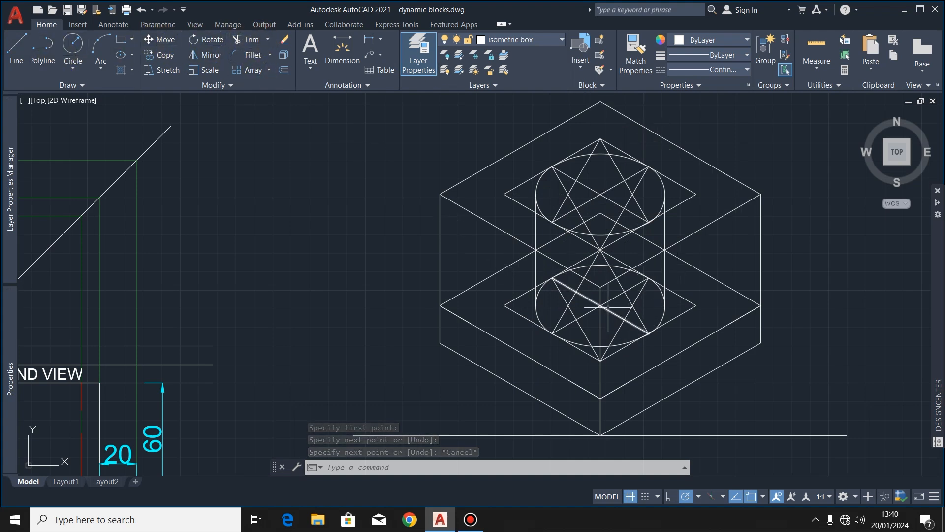
Erase the construction lines inside both isometric circles, keeping the two rhombuses and the circle arcs.
scroll(610, 305, "up", 2)
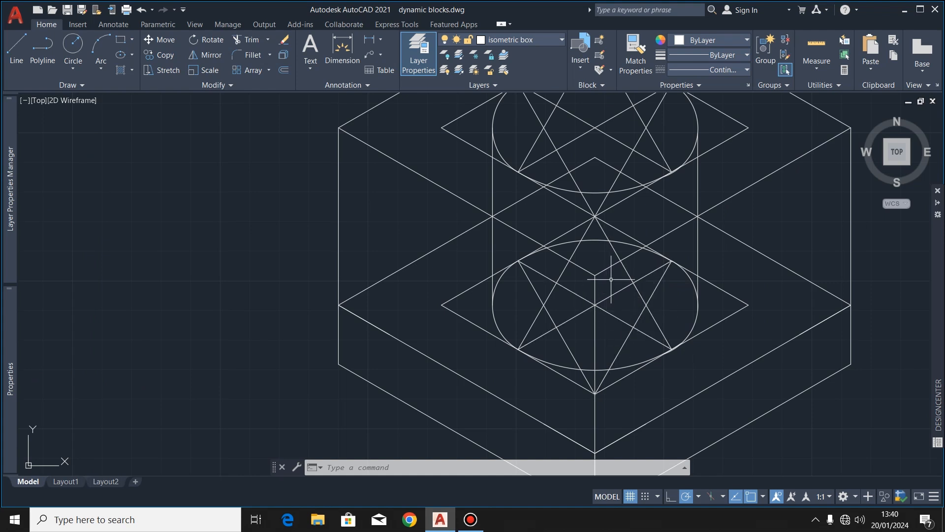
scroll(596, 301, "down", 2)
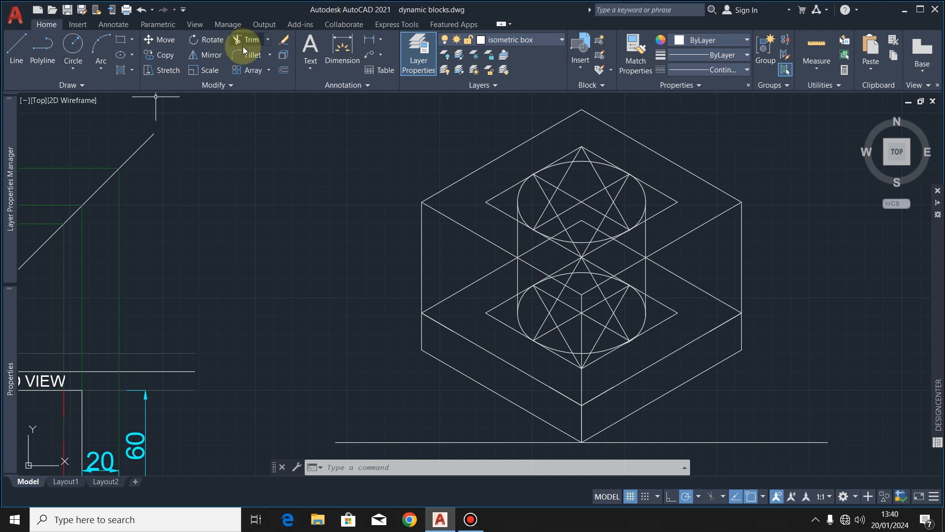
scroll(594, 194, "up", 4)
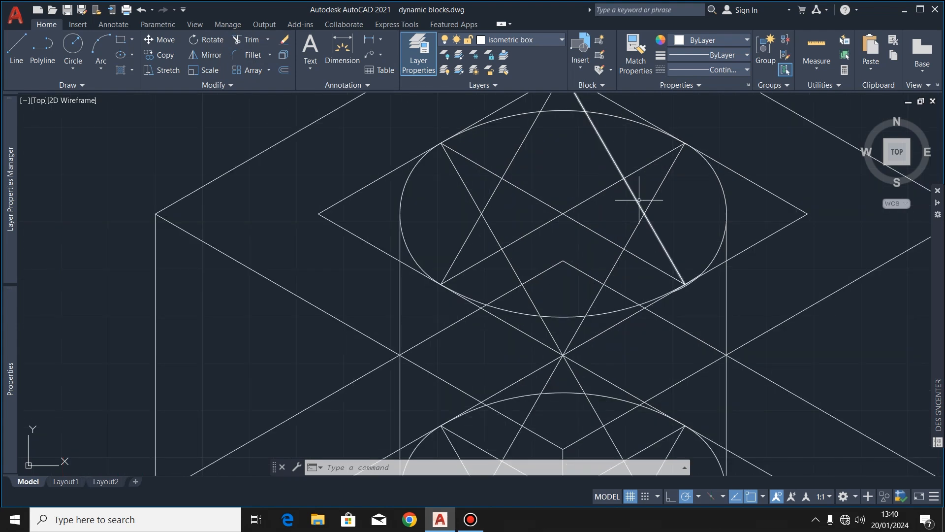
left_click(682, 188)
left_click(453, 232)
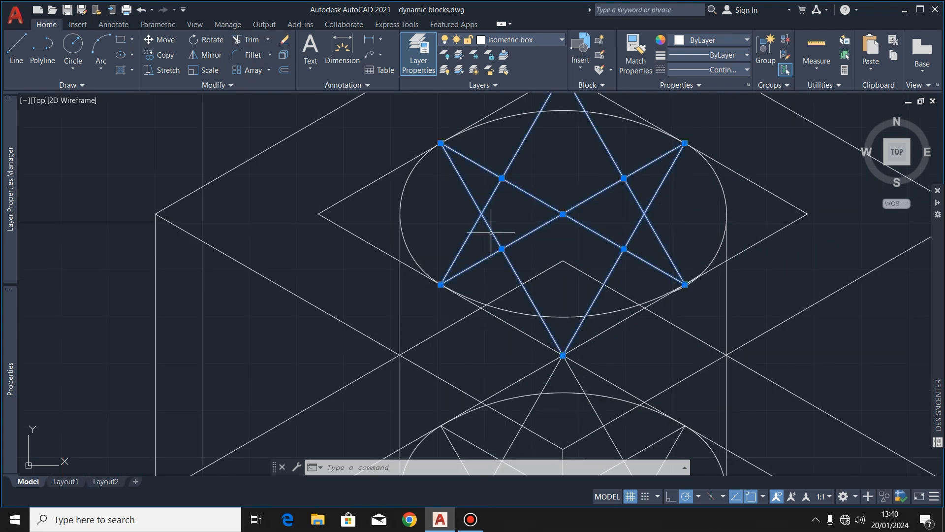
scroll(566, 203, "down", 2)
scroll(567, 203, "down", 2)
scroll(555, 342, "up", 4)
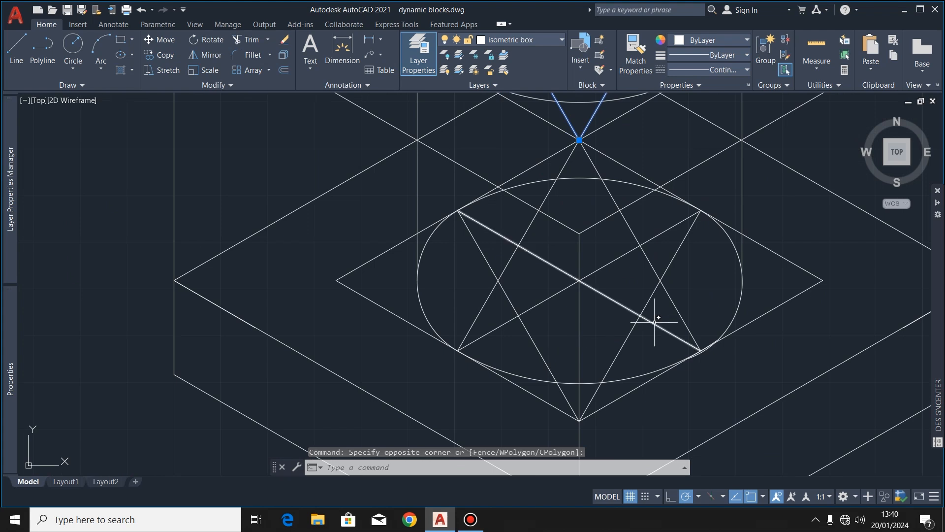
left_click(706, 248)
left_click(549, 318)
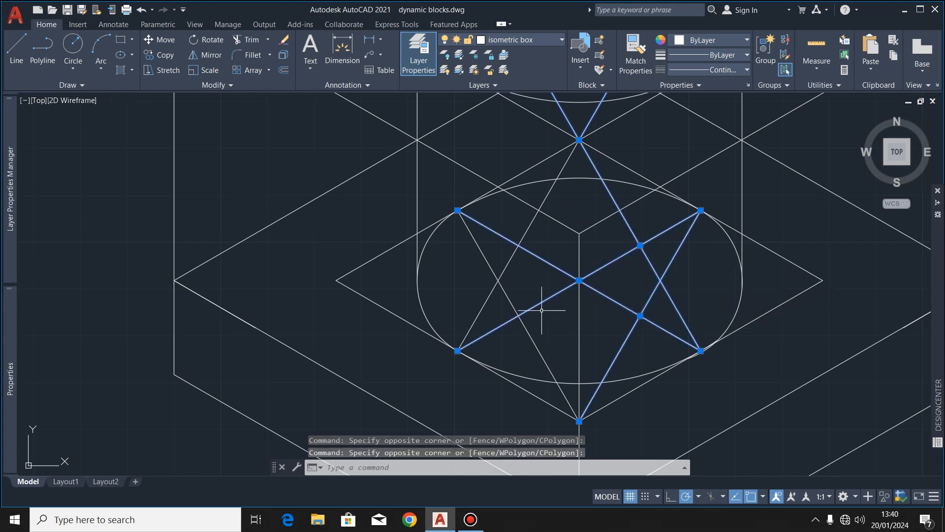
left_click(554, 248)
left_click(493, 283)
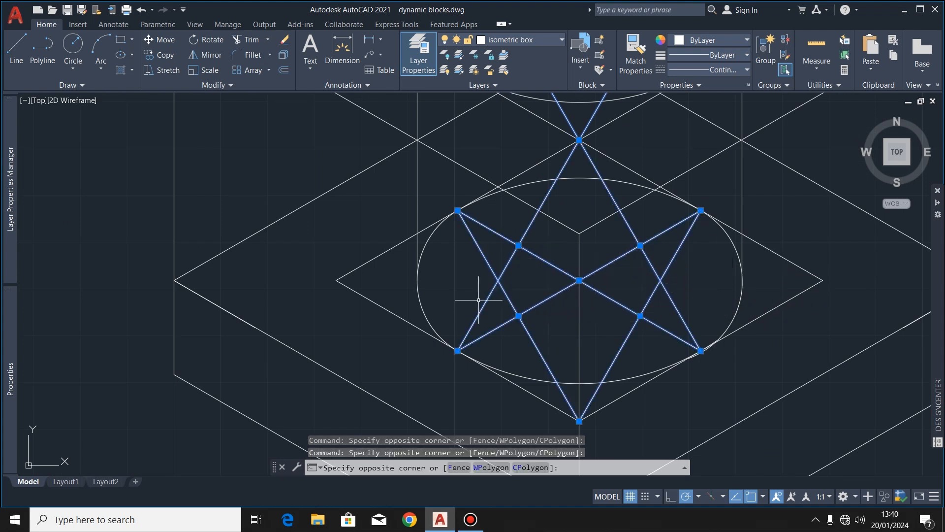
scroll(491, 283, "down", 2)
scroll(491, 283, "down", 2)
scroll(507, 281, "up", 1)
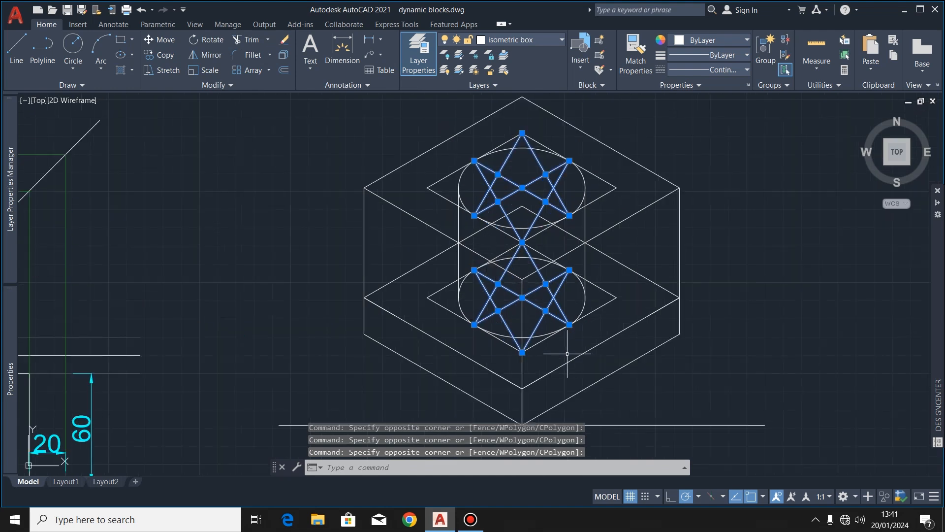
key("Delete")
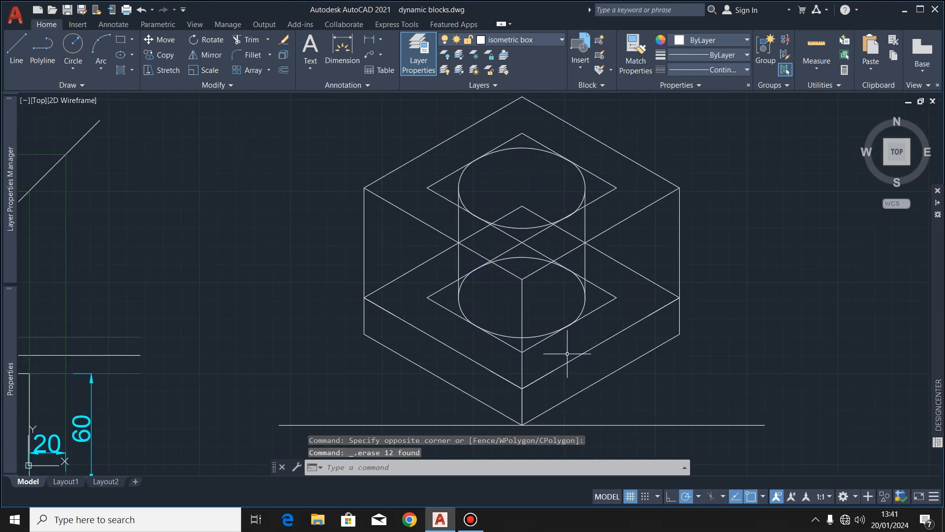
Examine the Ø40 hole and Ø60 cylinder in the plan, front and end views and compare them with the isometric drawing.
scroll(692, 375, "down", 3)
scroll(585, 309, "up", 3)
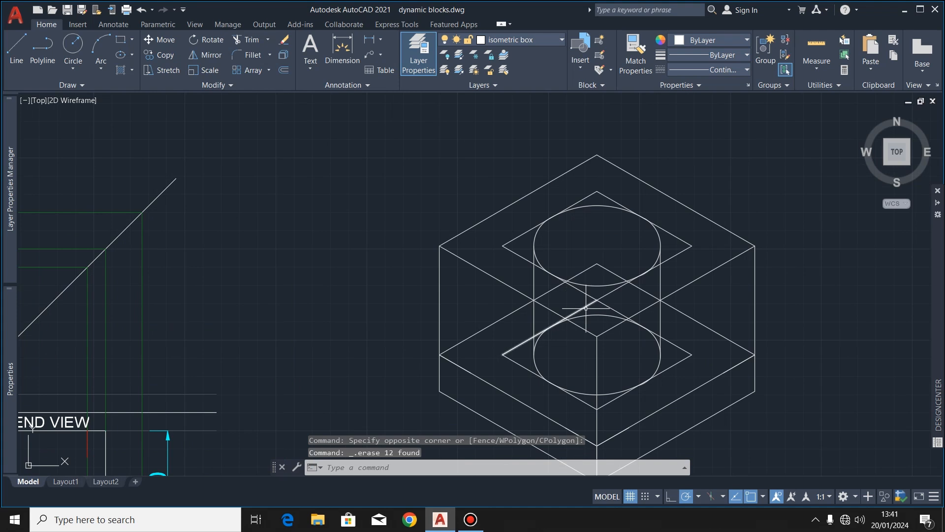
scroll(586, 309, "up", 2)
scroll(707, 225, "down", 5)
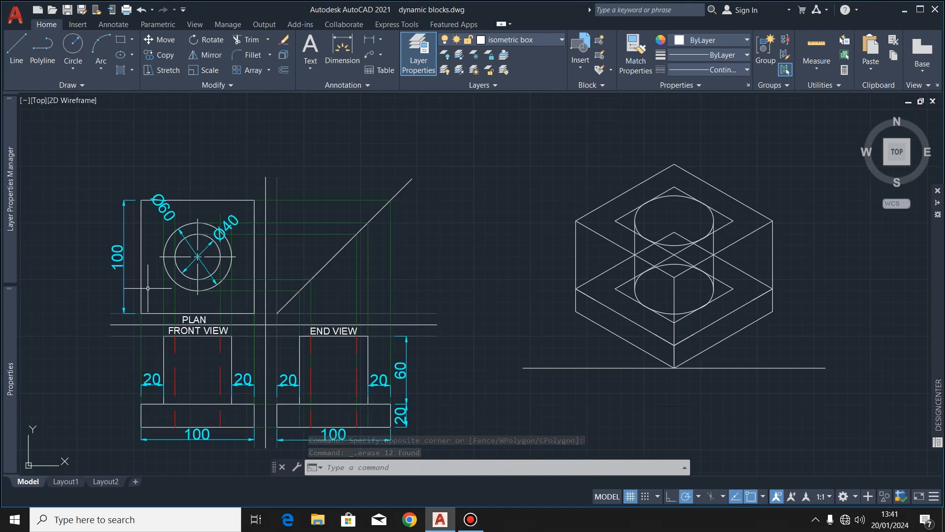
scroll(148, 288, "up", 2)
scroll(283, 192, "up", 2)
scroll(284, 193, "down", 1)
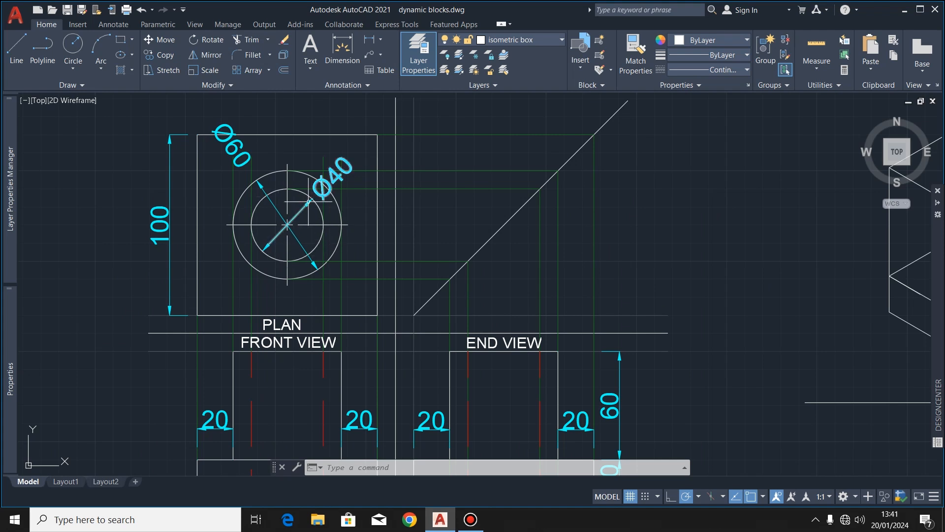
scroll(355, 206, "down", 2)
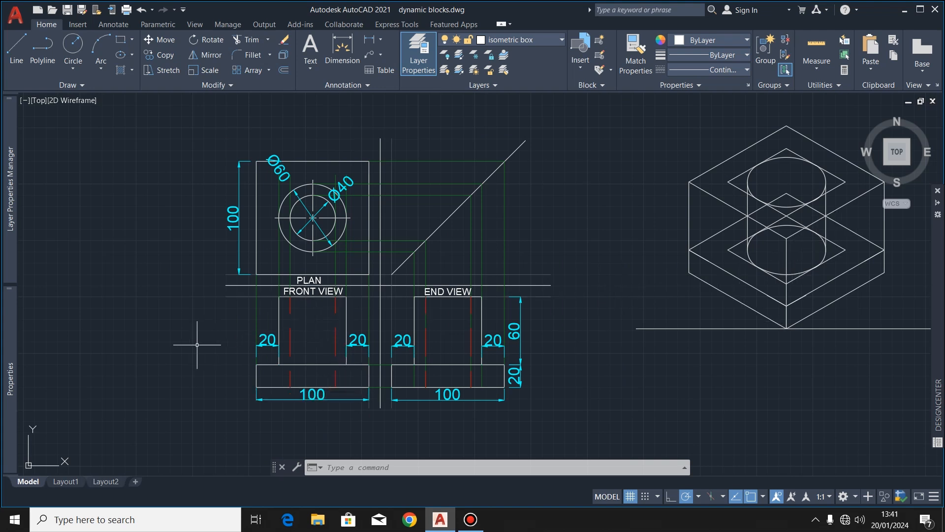
scroll(197, 345, "down", 2)
scroll(228, 271, "up", 4)
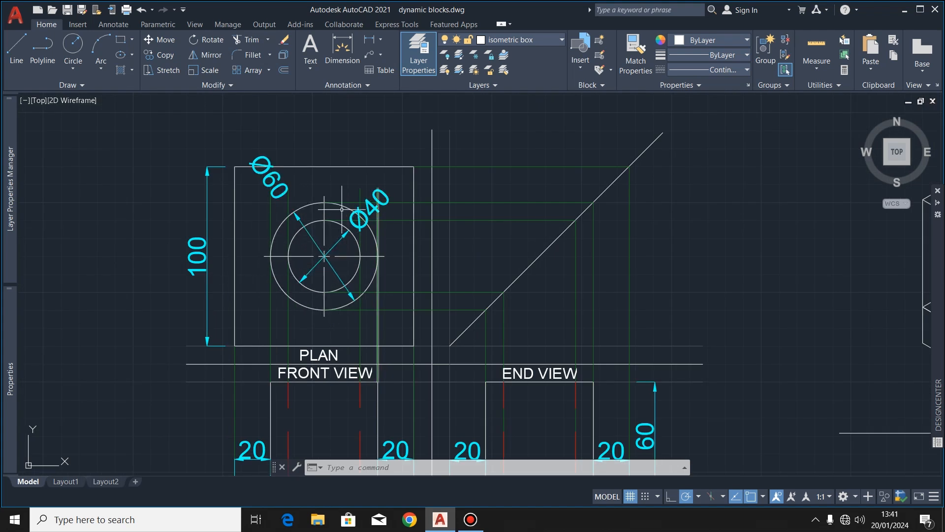
scroll(300, 297, "down", 4)
scroll(540, 262, "up", 5)
scroll(681, 260, "down", 2)
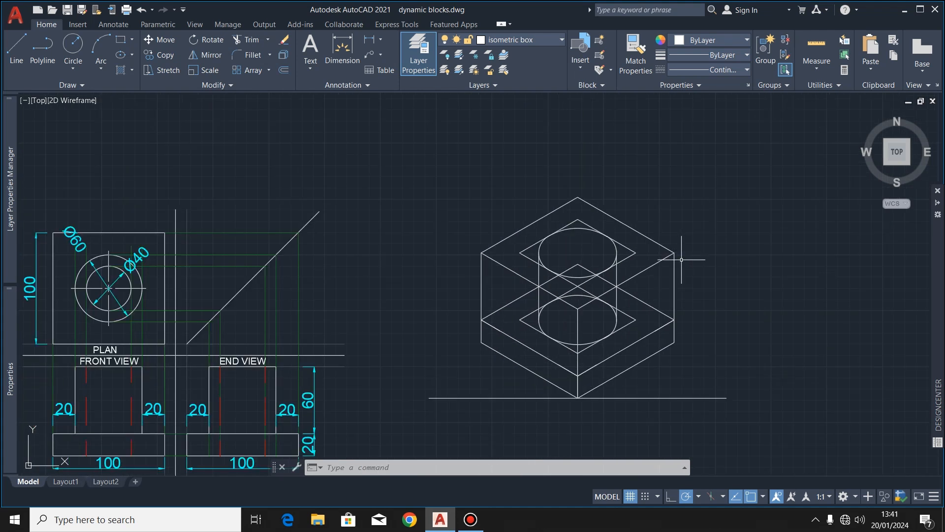
scroll(680, 261, "down", 2)
scroll(309, 283, "up", 8)
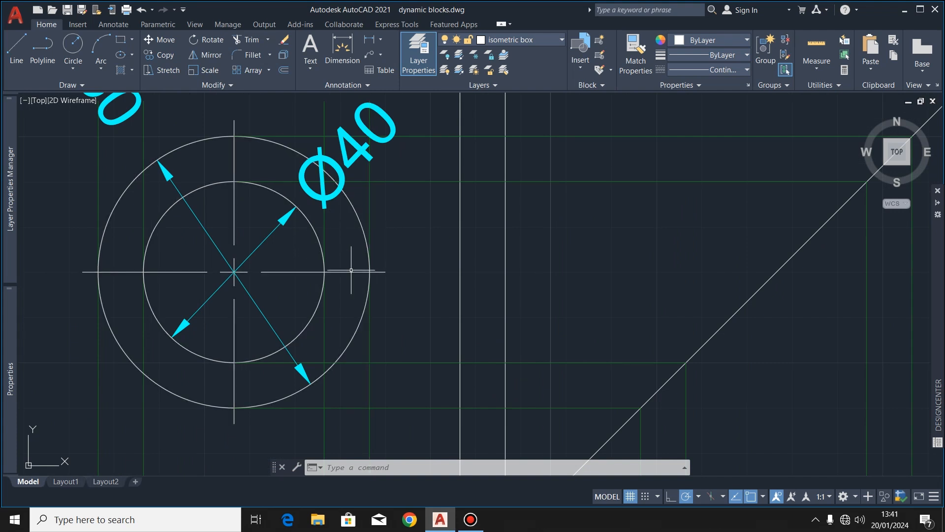
Measure the gap between the Ø40 and Ø60 circles along the plan's horizontal centreline with a trial dimension.
left_click(335, 52)
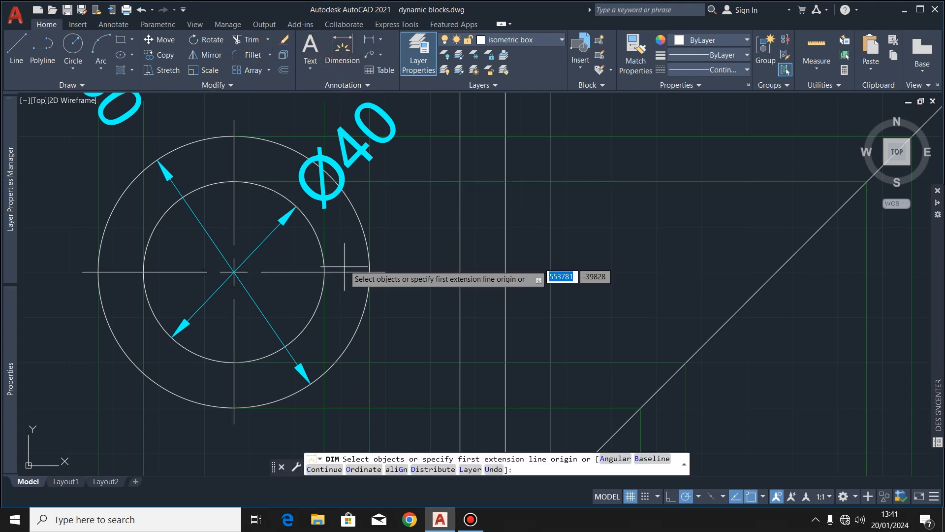
left_click(324, 272)
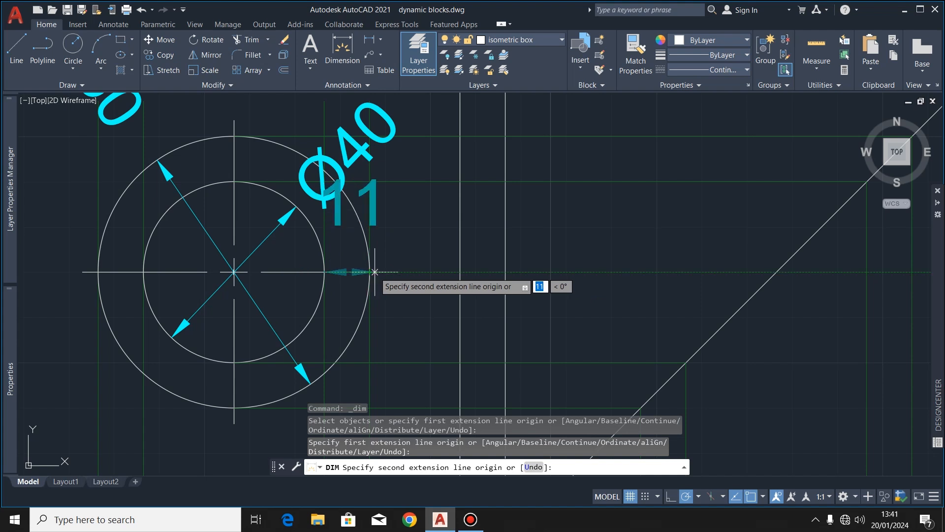
key("Escape")
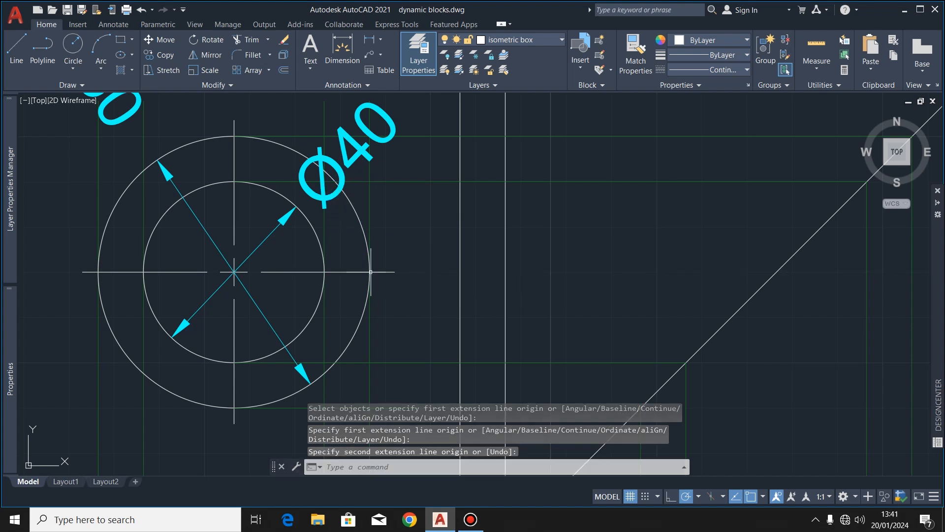
With Ortho turned on, draw a 10-unit line at 330° from the left corner of the upper isometric circle's rhombus.
scroll(257, 292, "down", 6)
scroll(762, 256, "up", 3)
mouse_move(763, 256)
middle_mouse_down()
mouse_move(443, 268)
mouse_move(458, 265)
middle_mouse_up()
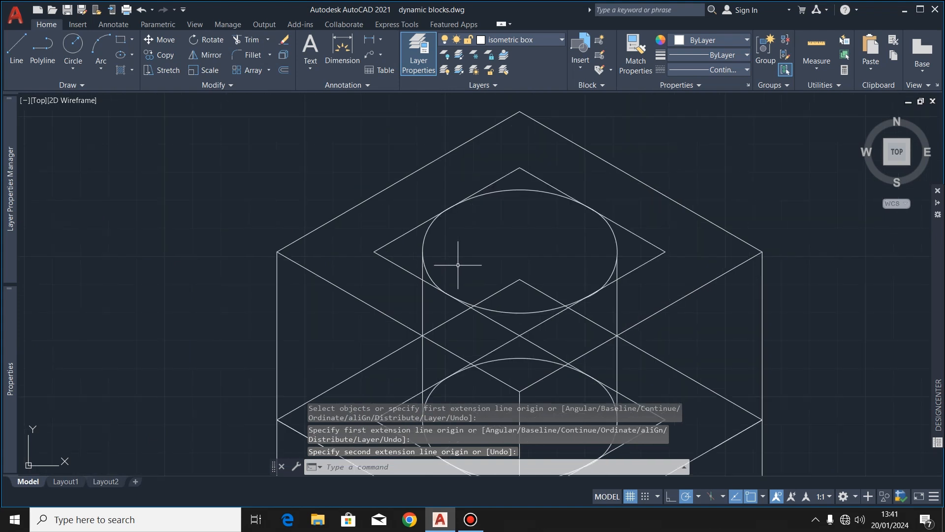
left_click(19, 46)
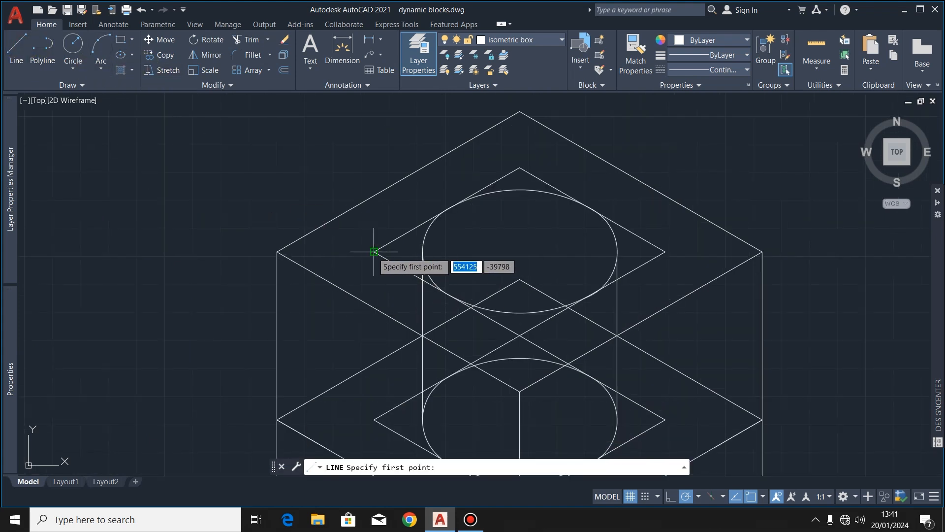
left_click(670, 497)
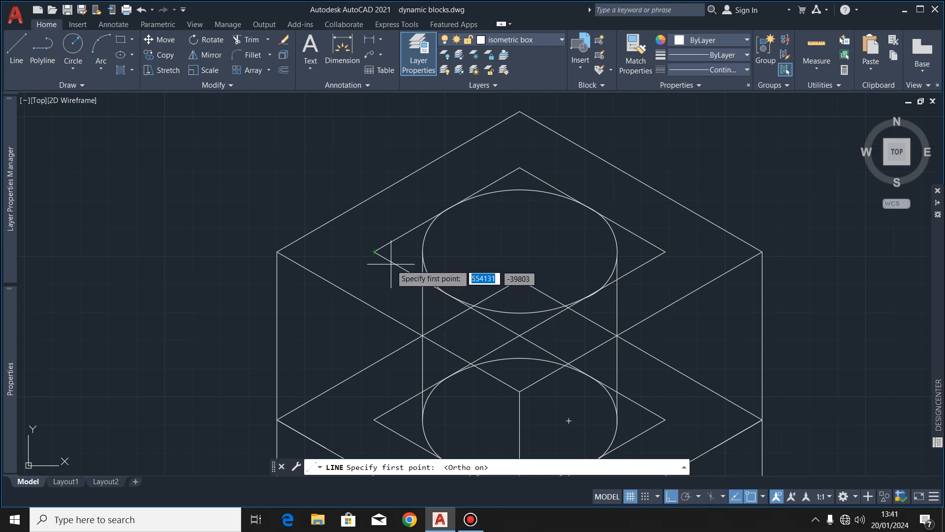
left_click(374, 252)
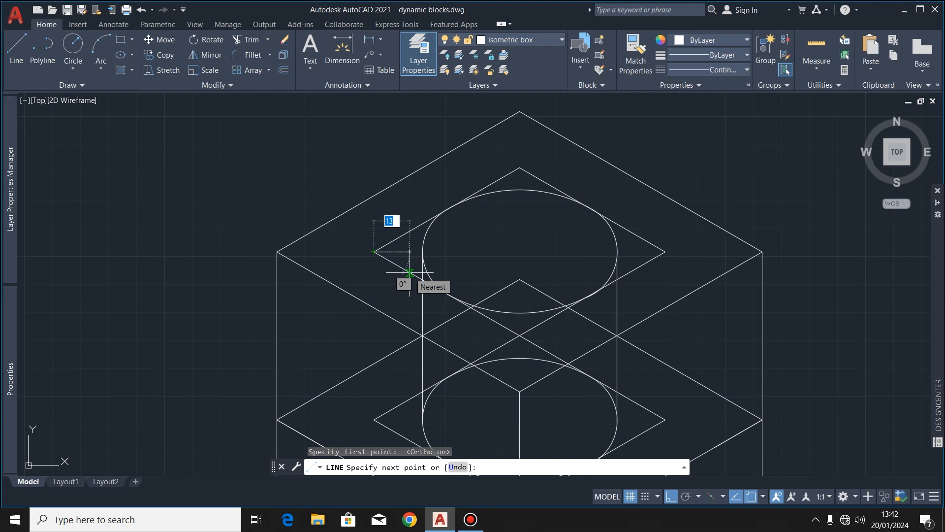
type("10")
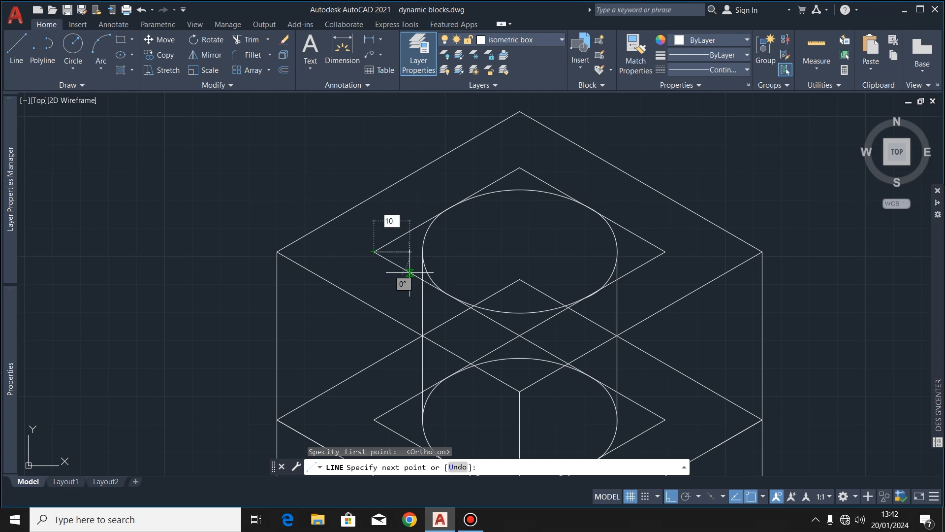
key("Tab")
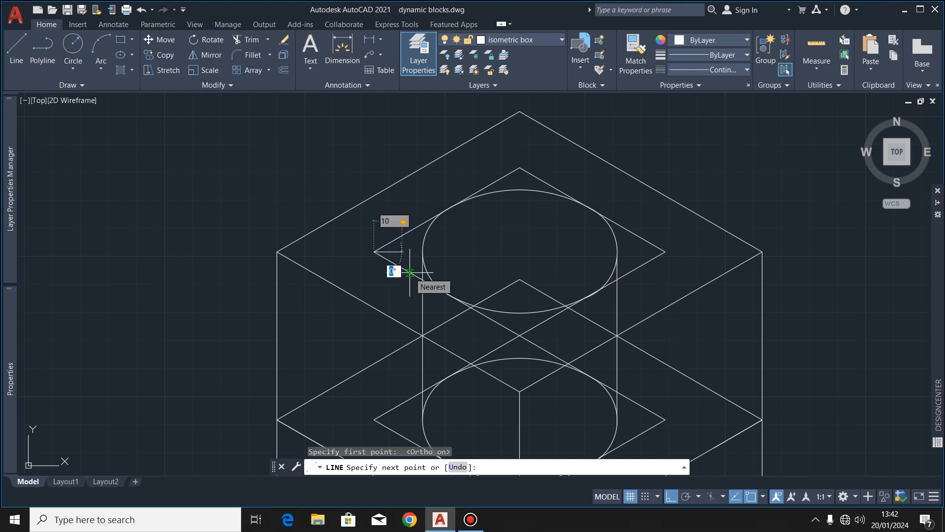
type("33")
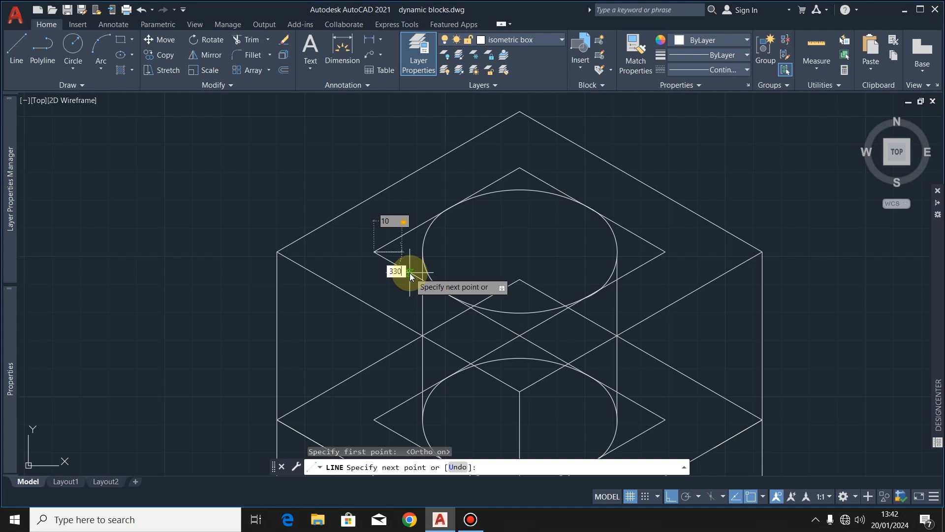
type("0")
key("Return")
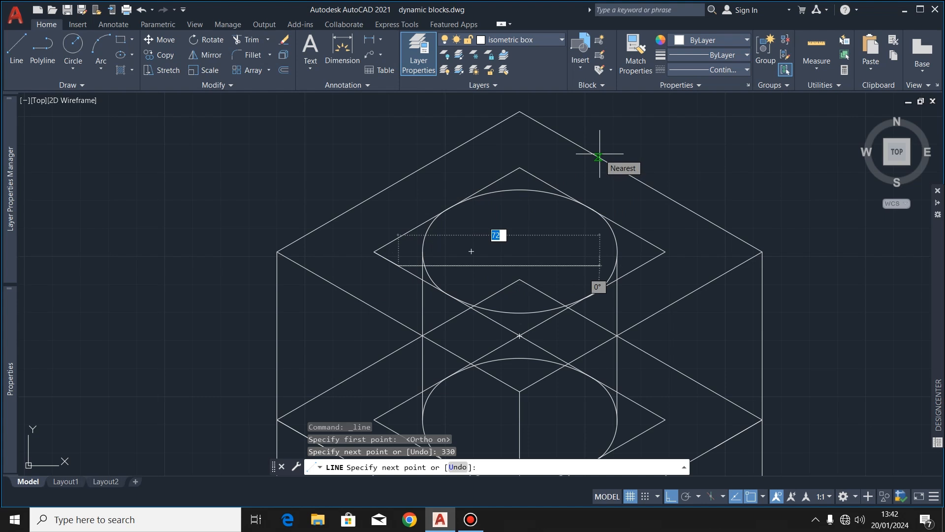
Continue from that segment's end with a 60-unit line at 30°, parallel to the rhombus's upper-left edge.
type("60")
key("Tab")
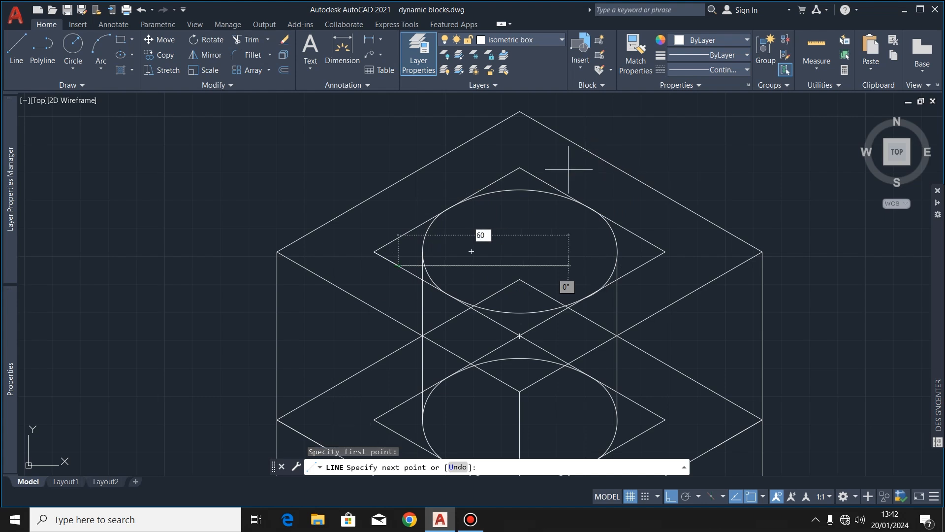
type("3")
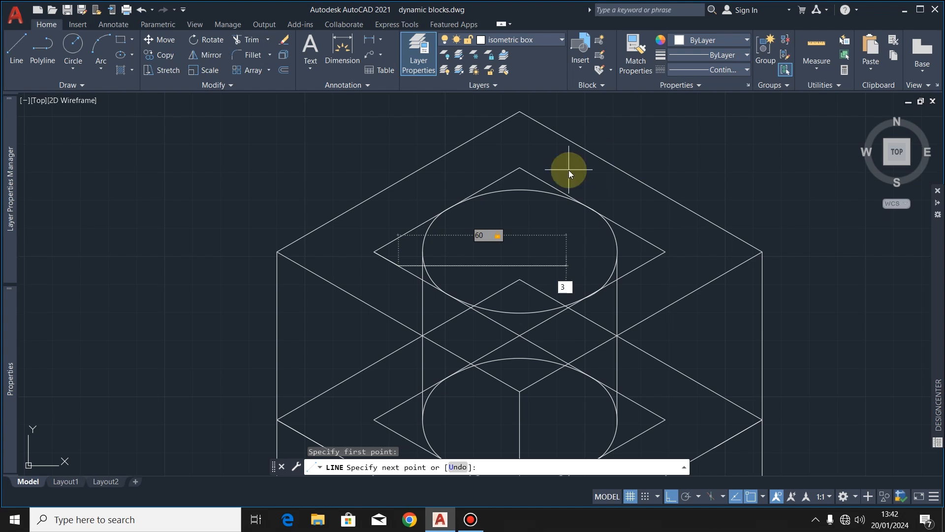
type("0")
key("Return")
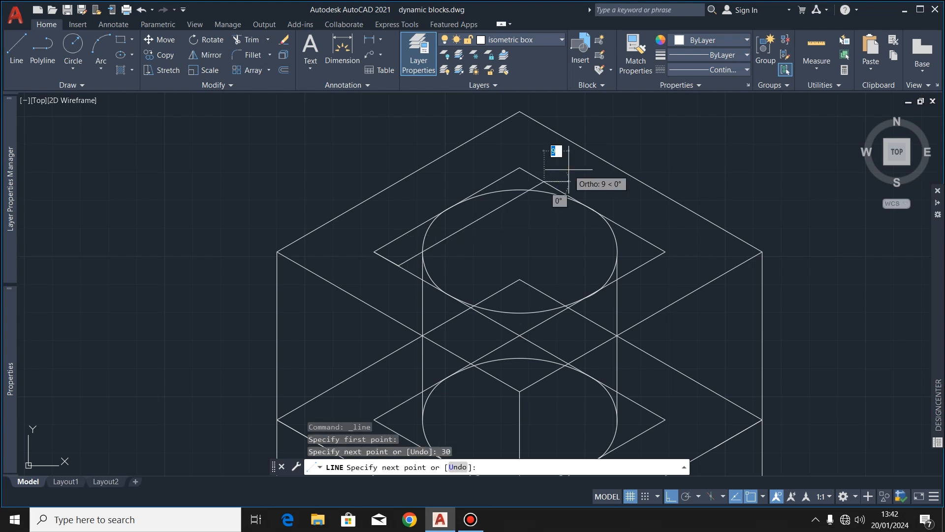
key("Escape")
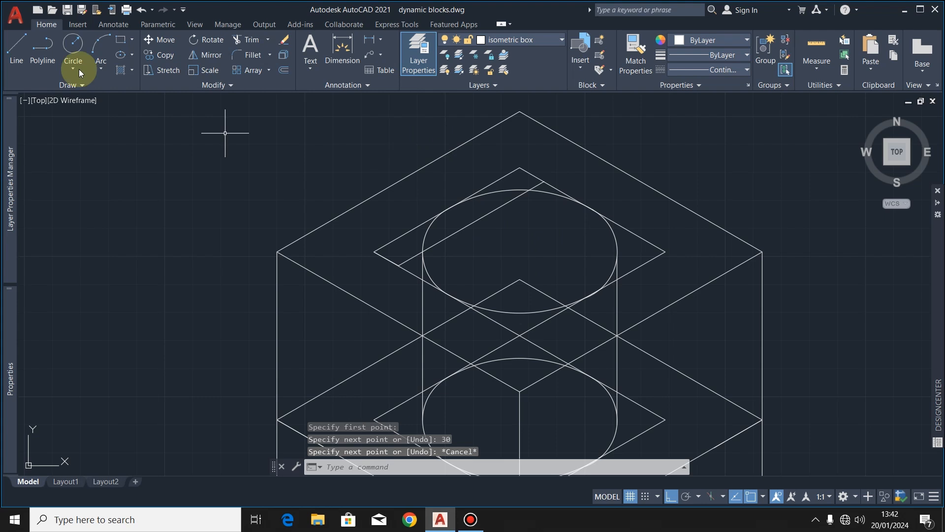
Draw a 10-unit line at 150° from the front corner of the upper rhombus.
left_click(15, 45)
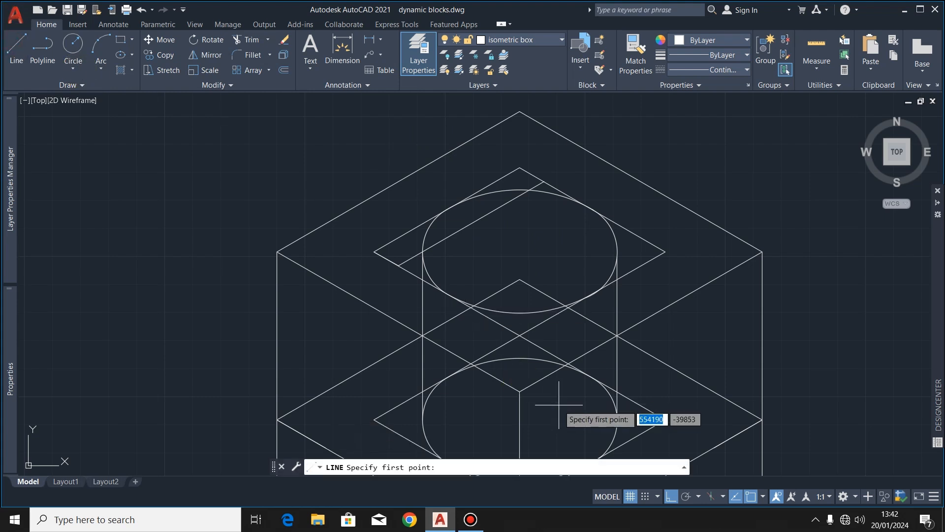
left_click(519, 336)
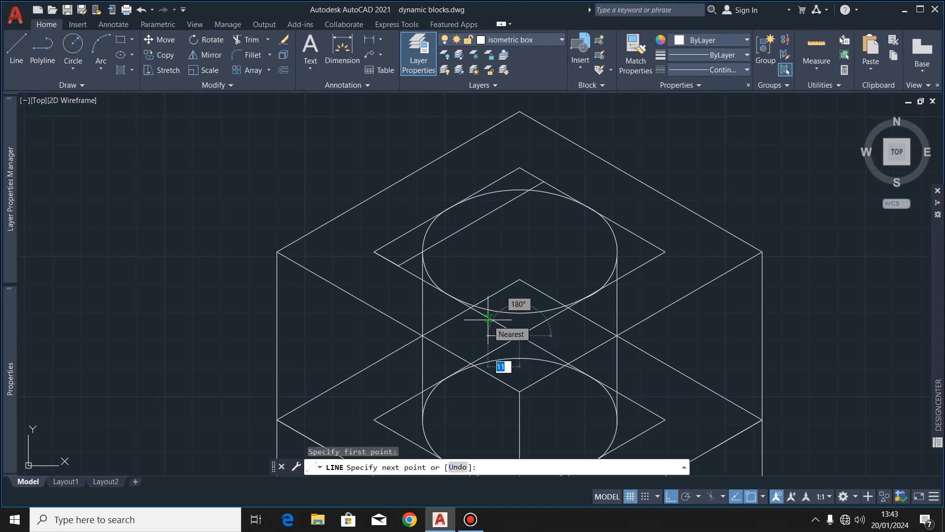
type("10")
key("Tab")
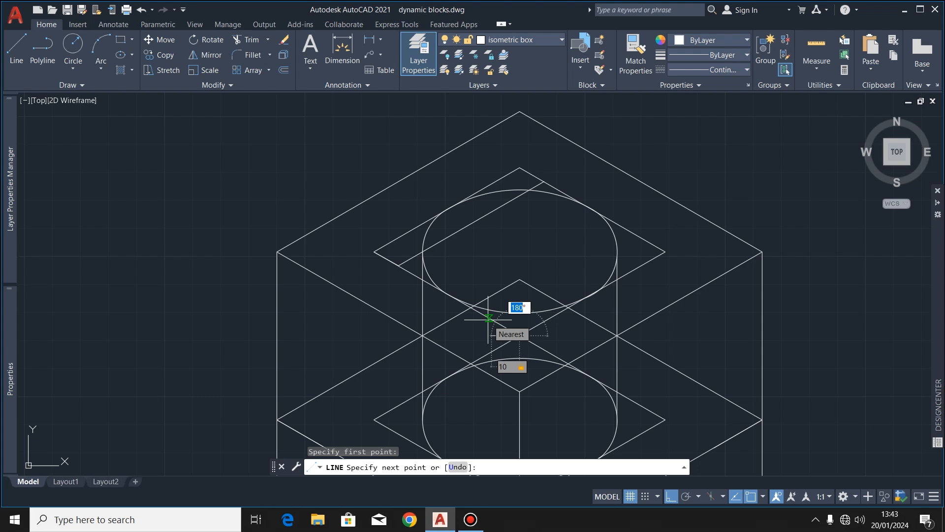
type("15")
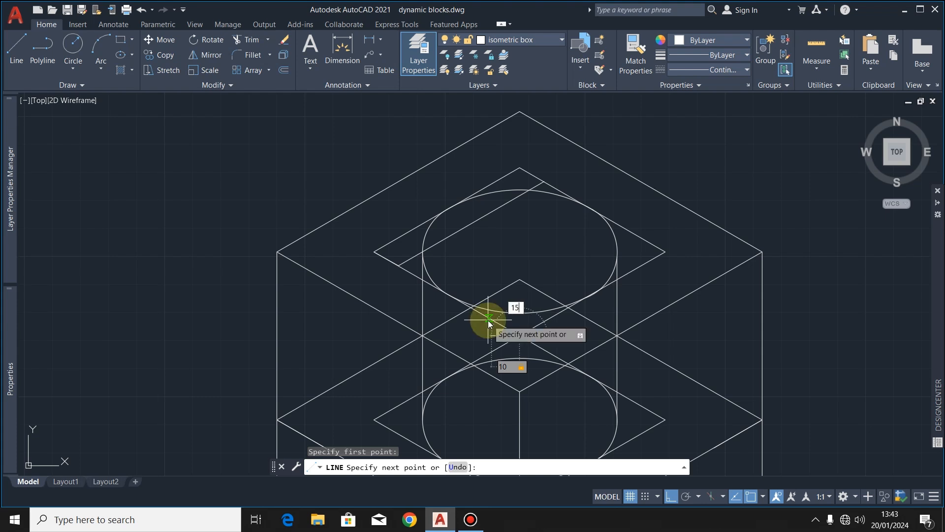
type("0")
key("Return")
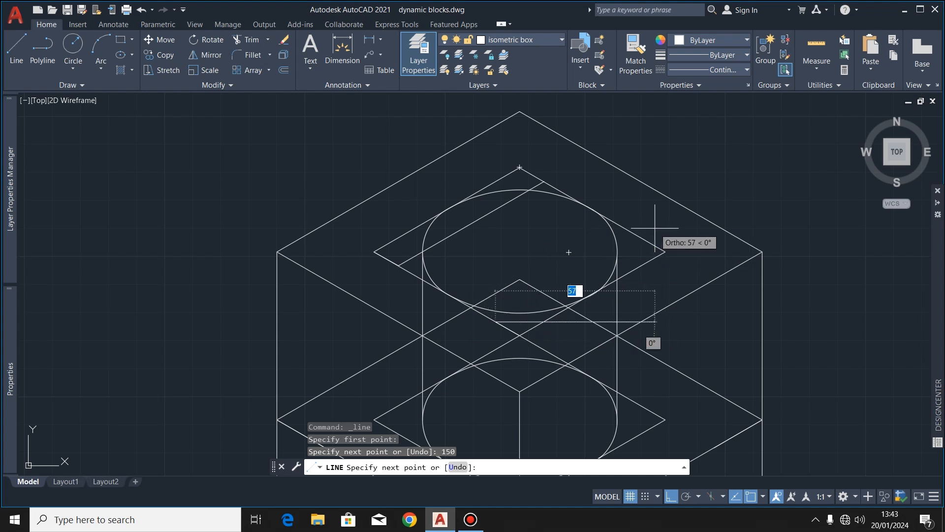
Extend it with a 60-unit line at 30°, parallel to the upper rhombus's lower-right edge.
type("60")
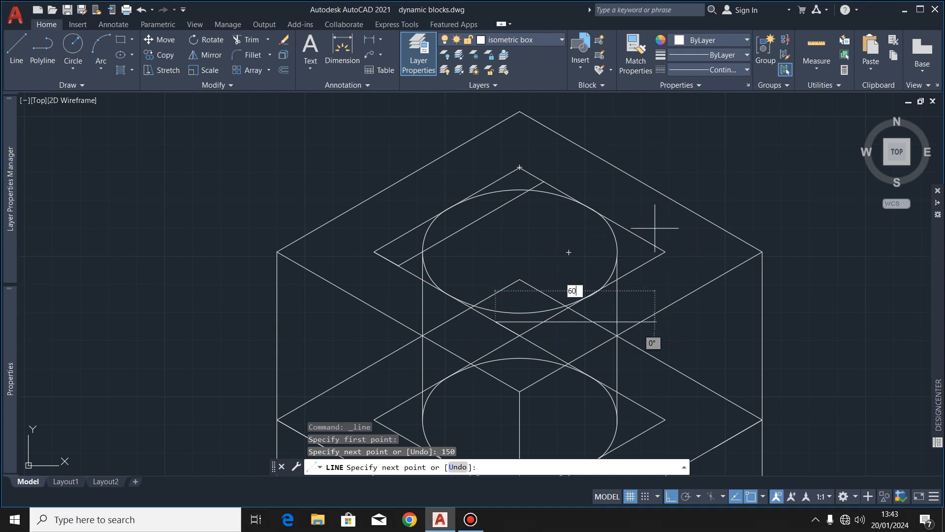
key("Tab")
type("3")
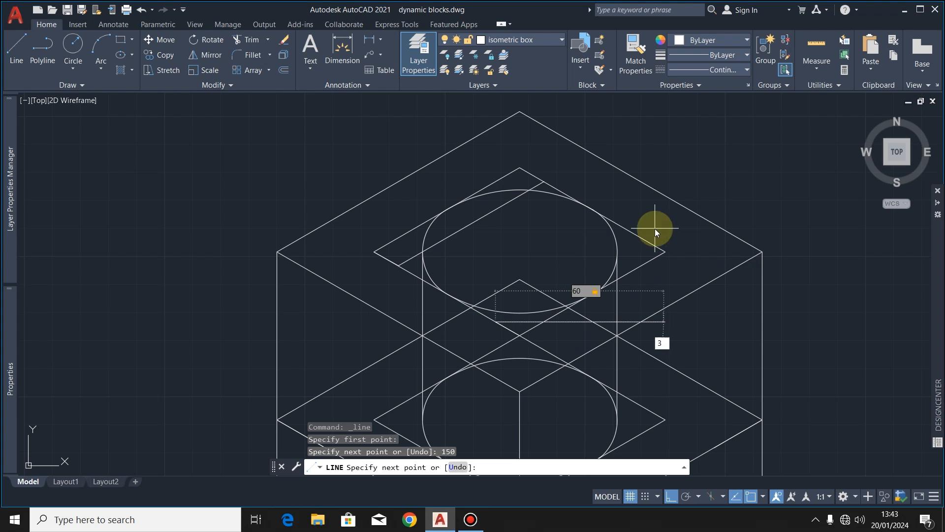
type("0")
key("Return")
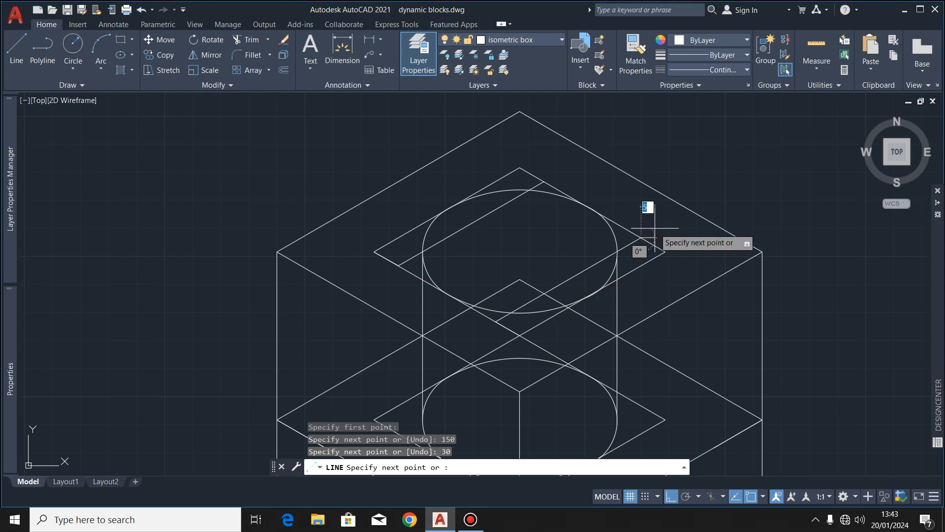
key("Escape")
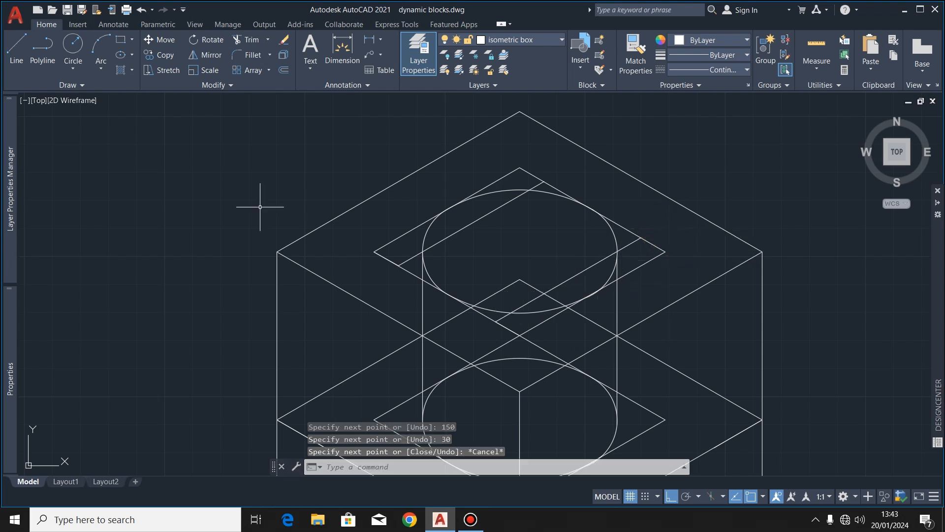
Draw a 10-unit line at 30° along the upper-left edge from the upper rhombus's left corner.
left_click(17, 47)
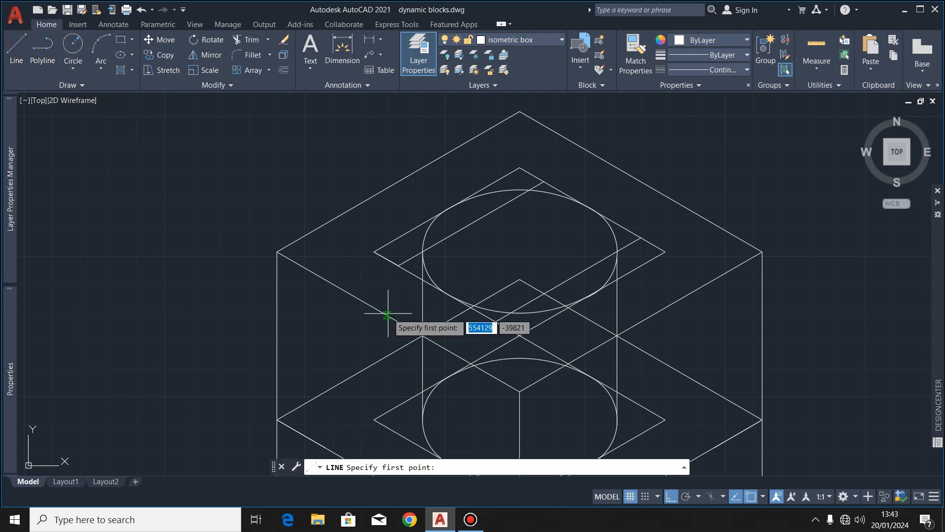
left_click(374, 251)
type("10")
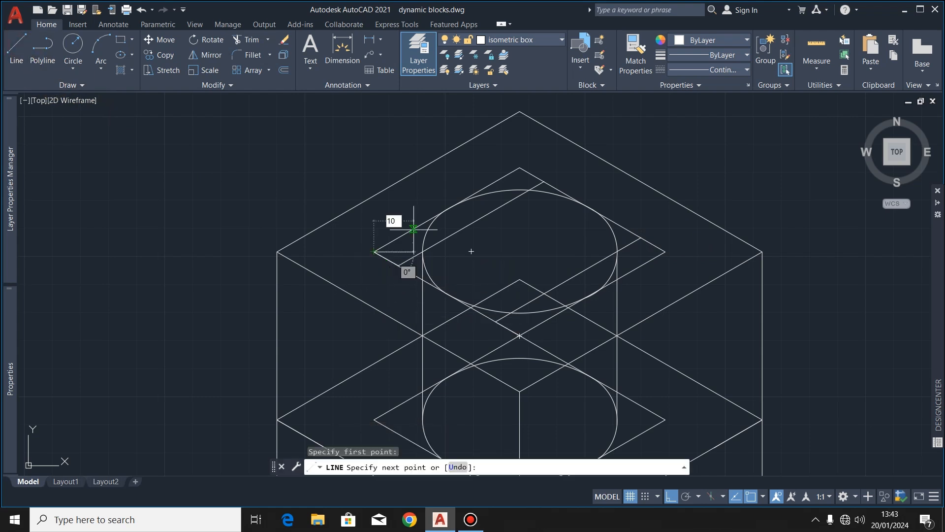
key("Tab")
type("30")
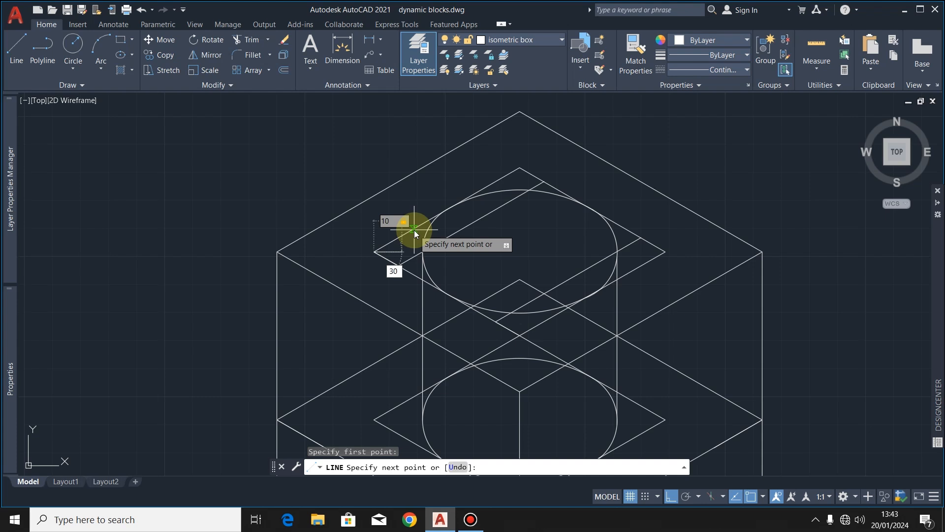
key("Return")
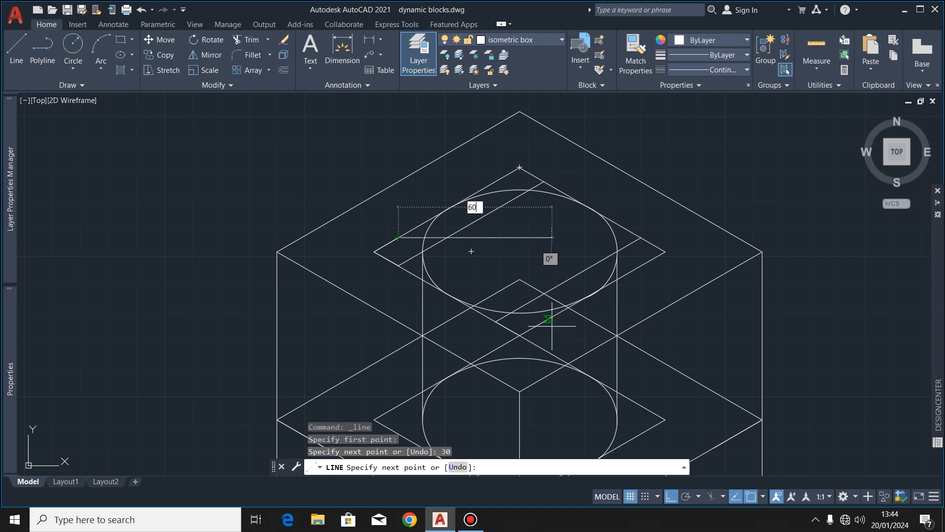
Continue from its end with a 60-unit line at 330°, parallel to the upper rhombus's lower-left edge.
key("Tab")
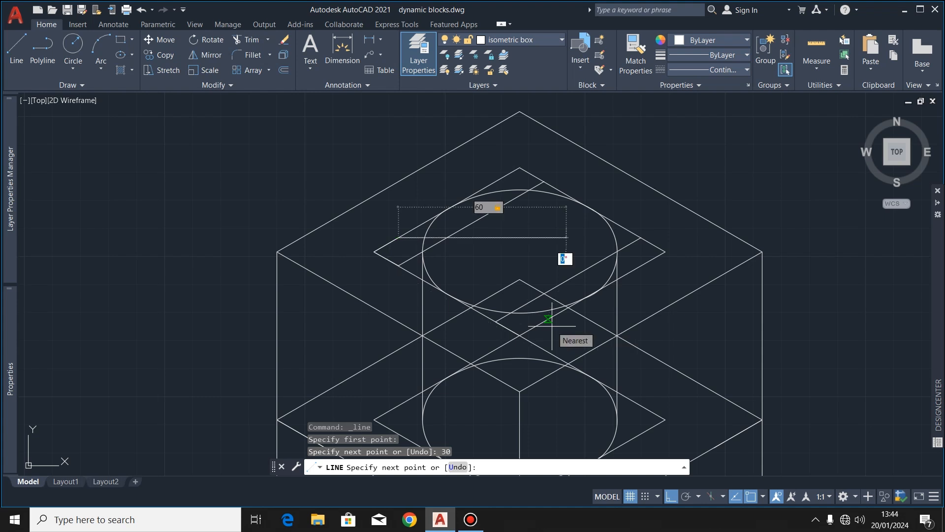
type("330")
key("Return")
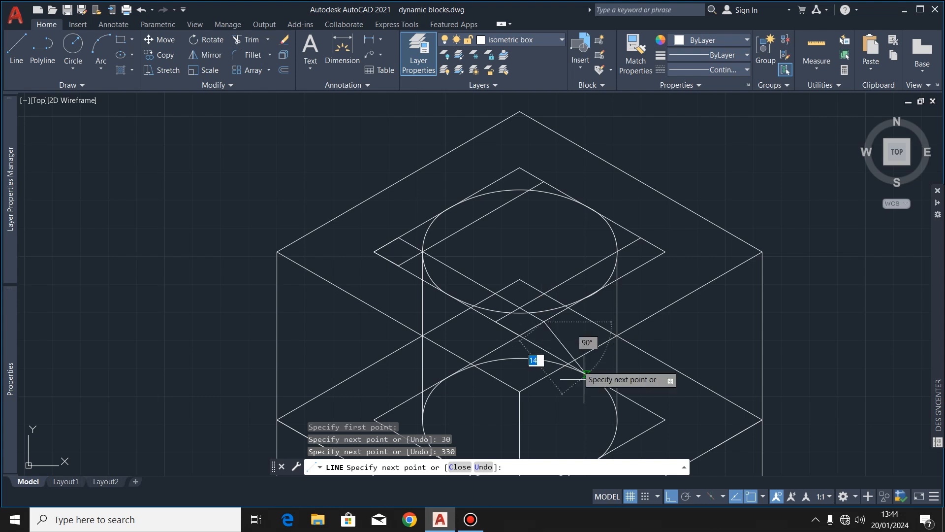
key("Escape")
Draw a 10-unit line at 210° from the back corner of the upper rhombus.
left_click(24, 54)
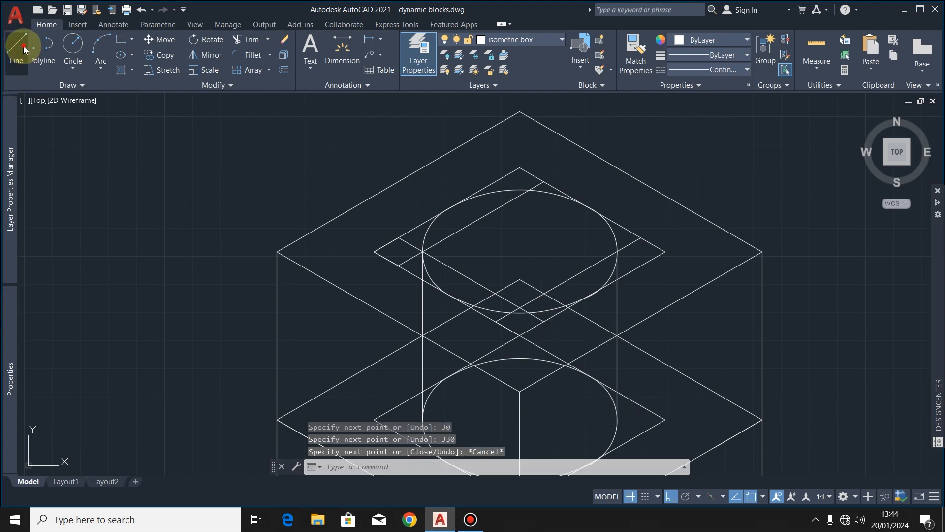
left_click(519, 167)
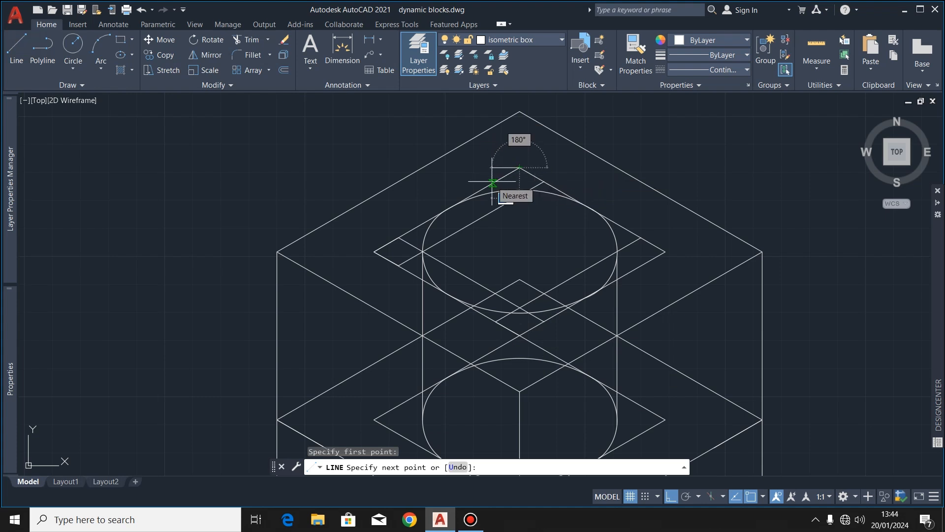
type("10")
key("Tab")
type("2")
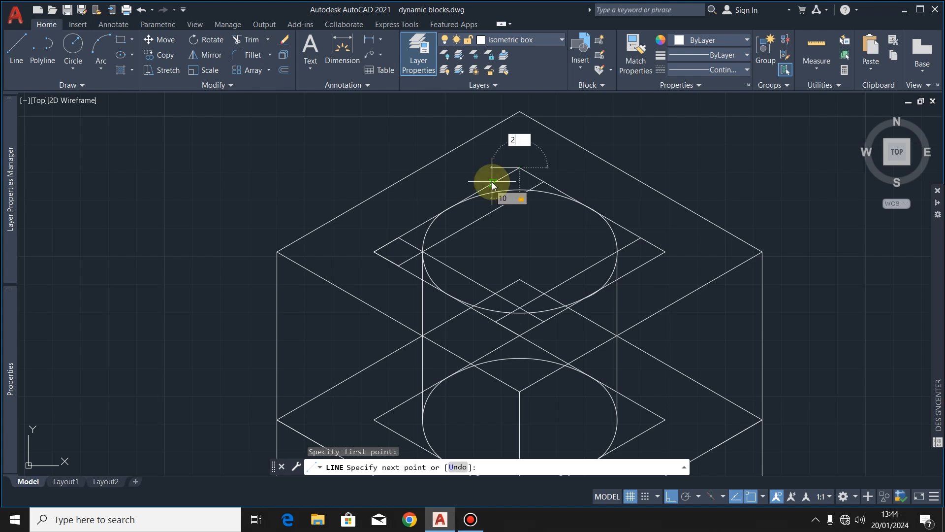
type("10")
key("Return")
Add a 60-unit line at 330° from its end, parallel to the upper-right edge, completing the inner rhombus.
type("60")
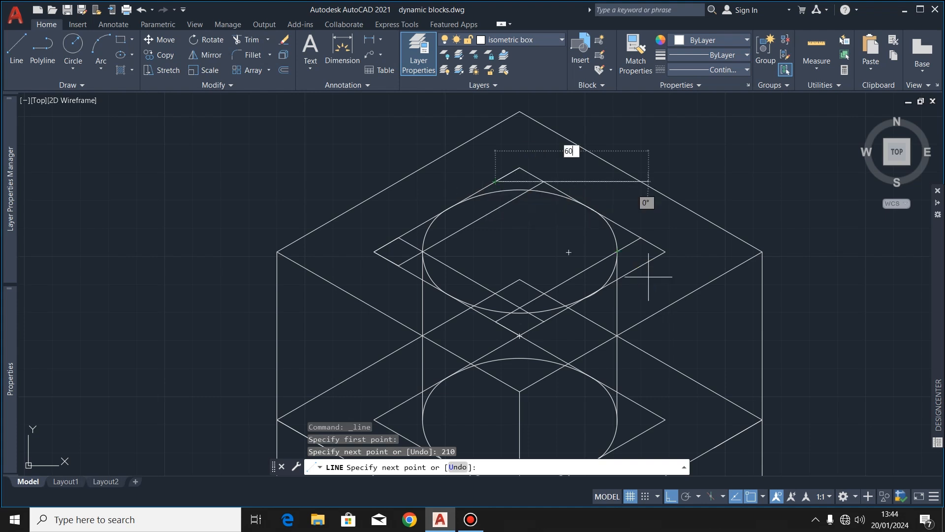
key("Tab")
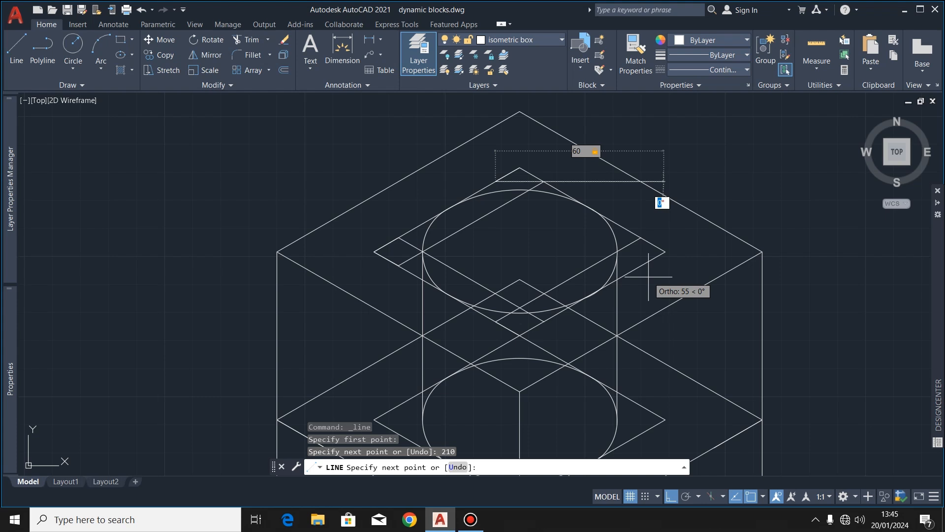
type("33")
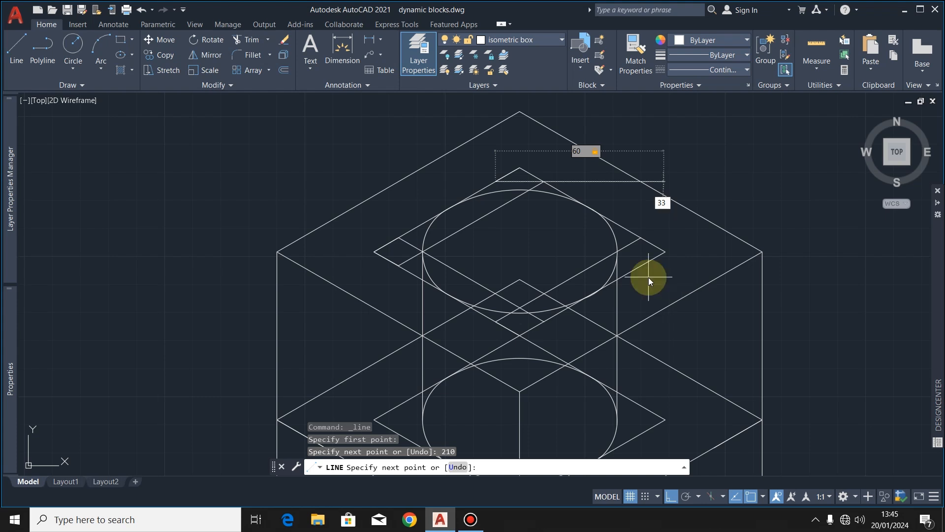
type("0")
key("Return")
key("Escape")
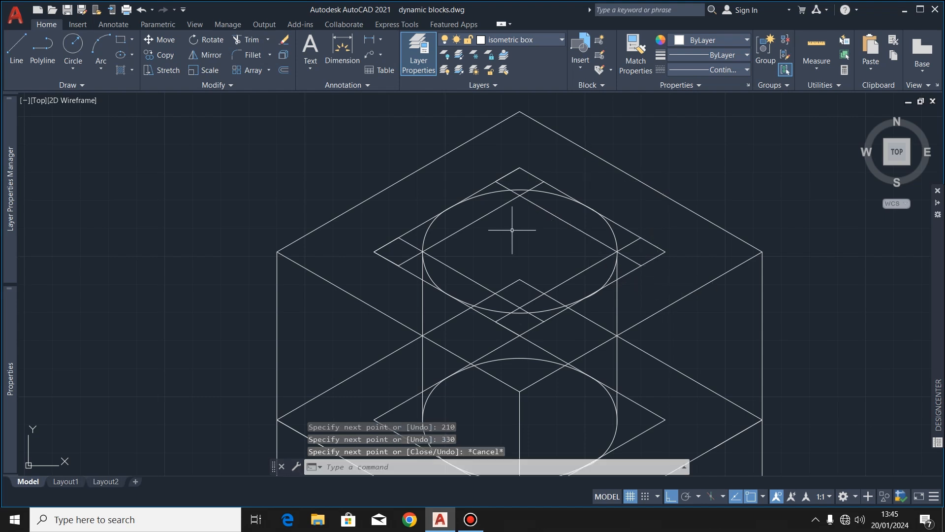
Trim the line ends protruding past the inner rhombus at its left, back and right corners.
left_click(256, 40)
left_click(408, 263)
left_click(407, 244)
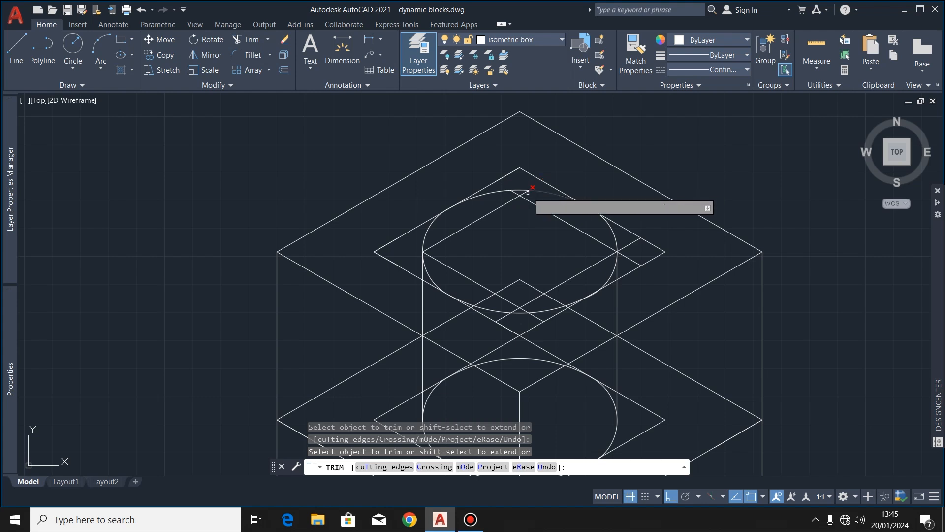
scroll(523, 193, "up", 4)
left_click(541, 192)
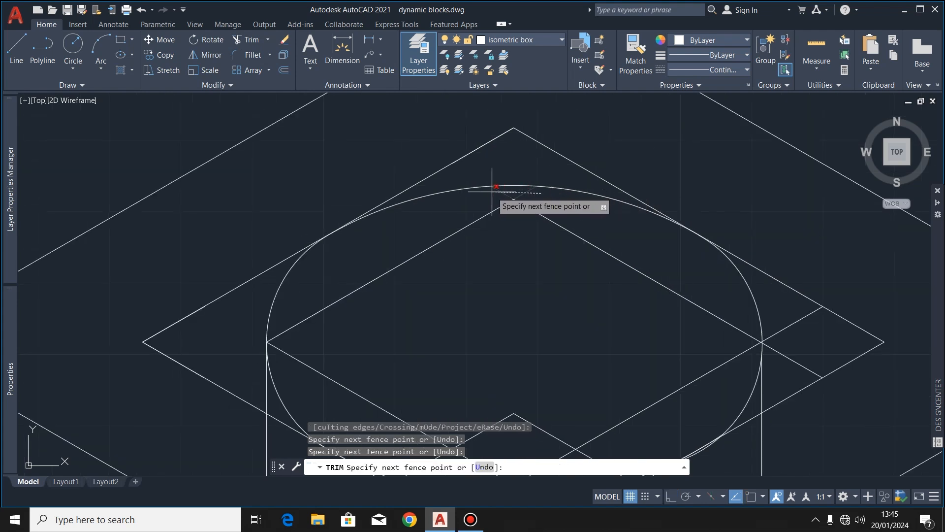
key("Return")
scroll(483, 190, "down", 4)
scroll(550, 216, "up", 2)
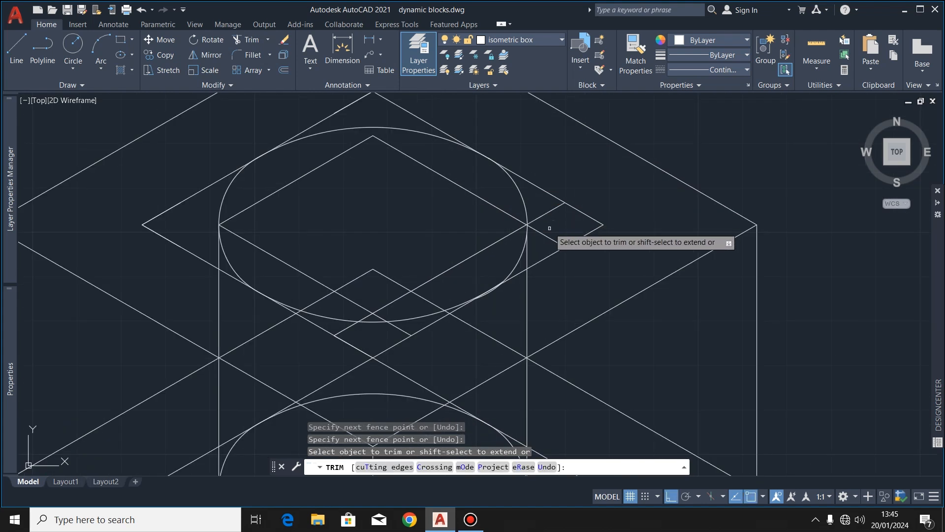
left_click(545, 236)
left_click(543, 191)
key("Return")
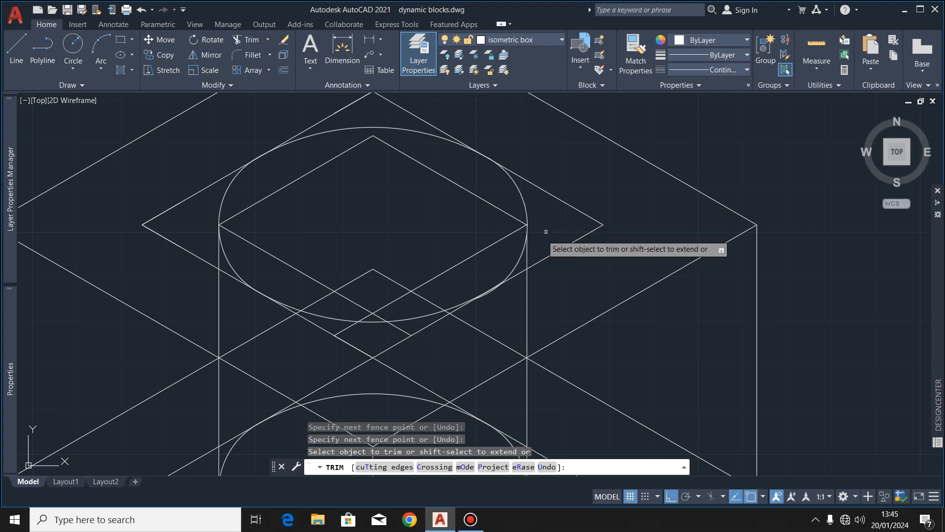
Trim the overhanging line ends at the front corner of the inner rhombus, leaving a closed 40-unit rhombus.
scroll(545, 231, "down", 2)
scroll(440, 295, "up", 6)
left_click(363, 262)
left_click(443, 272)
key("Return")
left_click(468, 271)
left_click(546, 272)
key("Return")
left_click(421, 236)
left_click(485, 231)
key("Return")
scroll(476, 268, "down", 2)
scroll(475, 280, "down", 3)
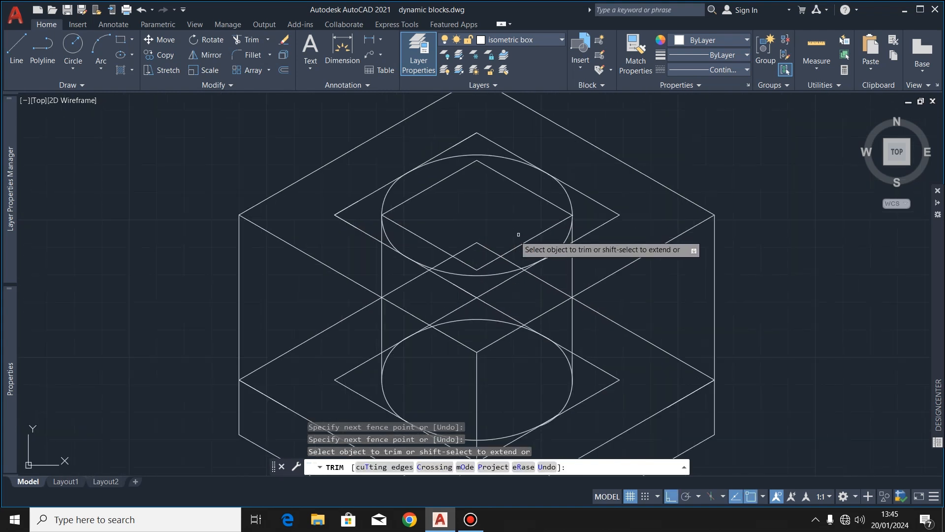
key("Escape")
Draw two crossing centre lines joining the midpoints of opposite edges of the inner rhombus.
left_click(17, 46)
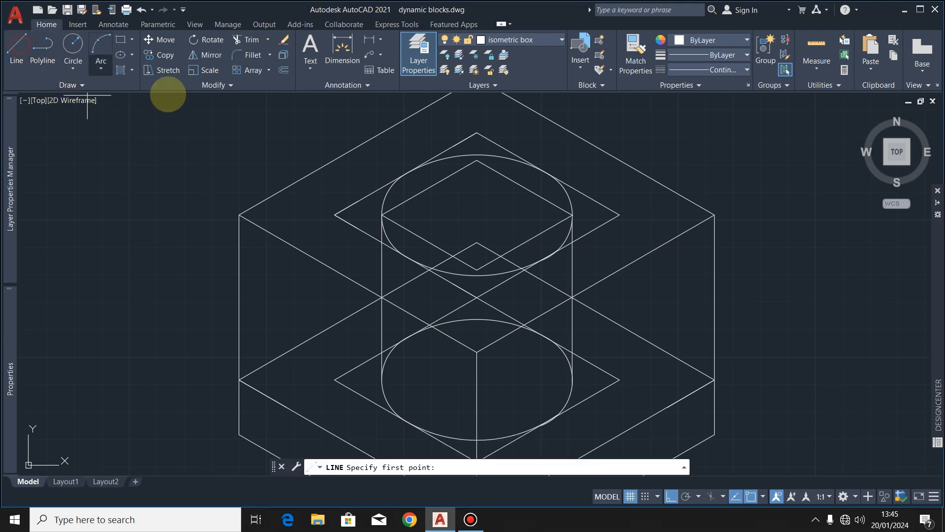
scroll(485, 218, "up", 4)
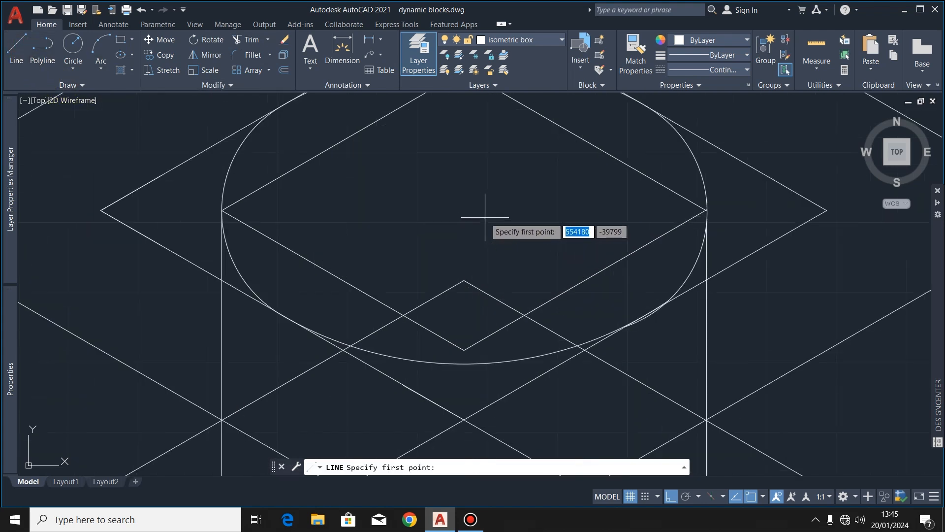
left_click(585, 280)
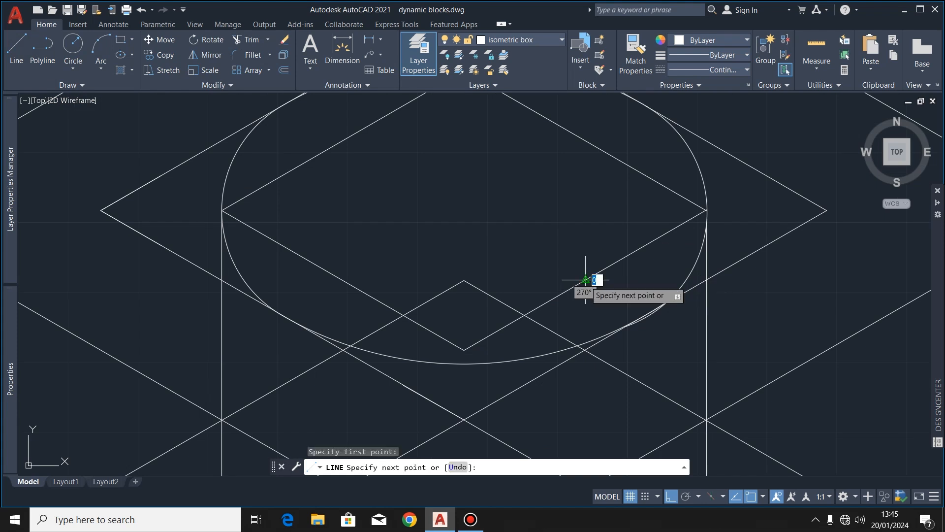
left_click(342, 141)
key("Escape")
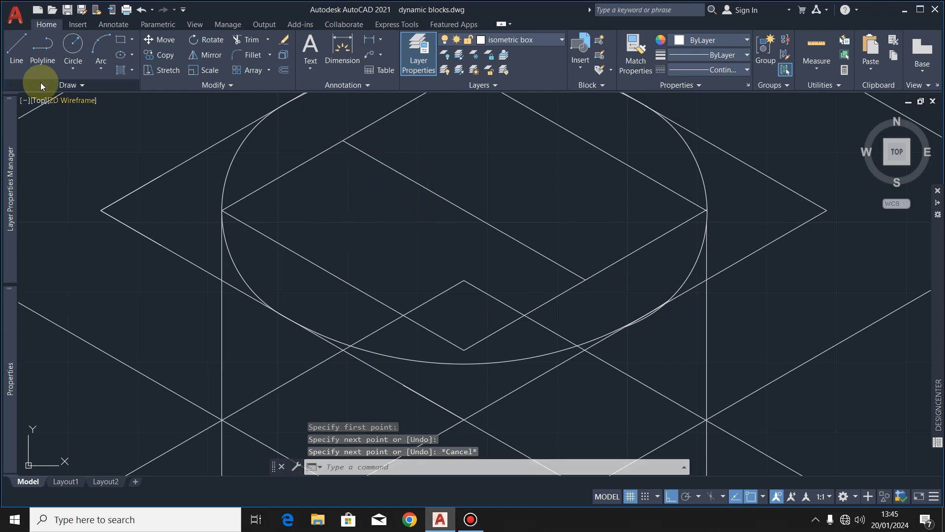
left_click(16, 49)
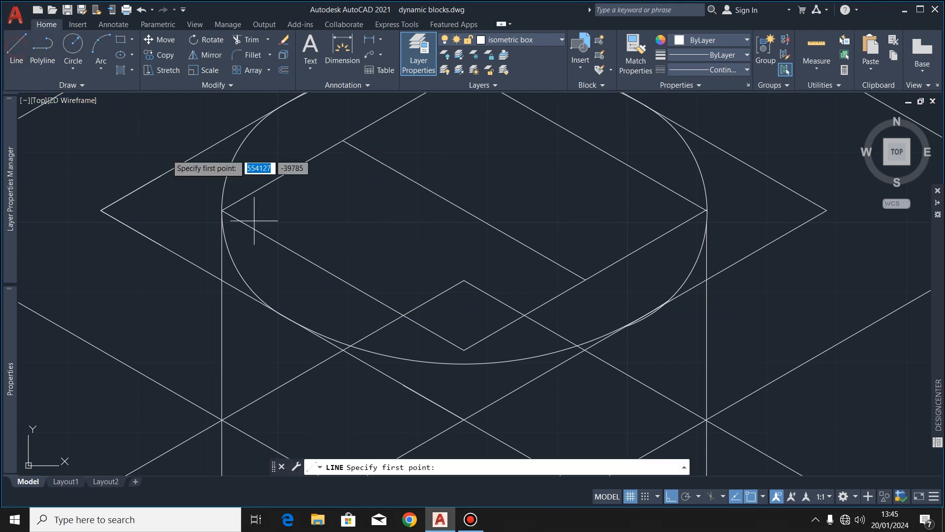
left_click(343, 280)
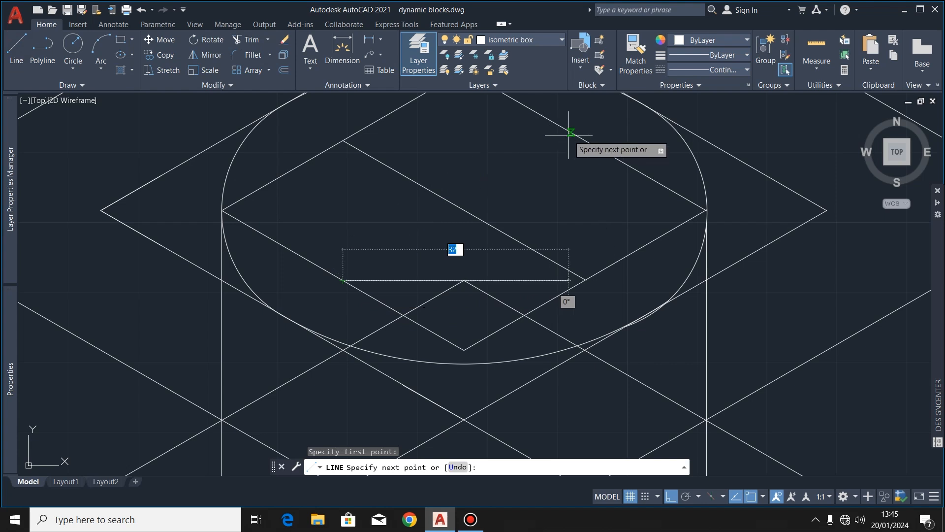
left_click(585, 140)
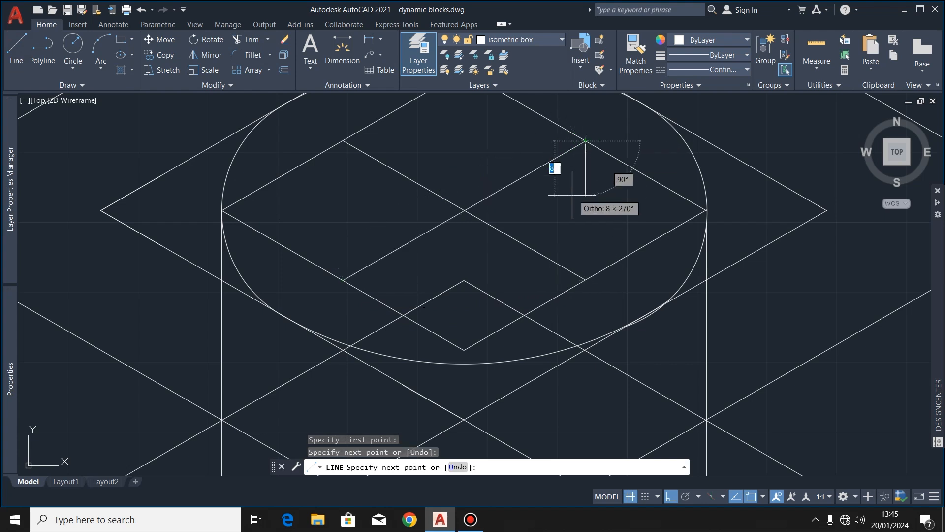
key("Escape")
Draw lines from the inner rhombus's lower-left edge midpoint to its back corner and on to the lower-right edge midpoint.
left_click(15, 47)
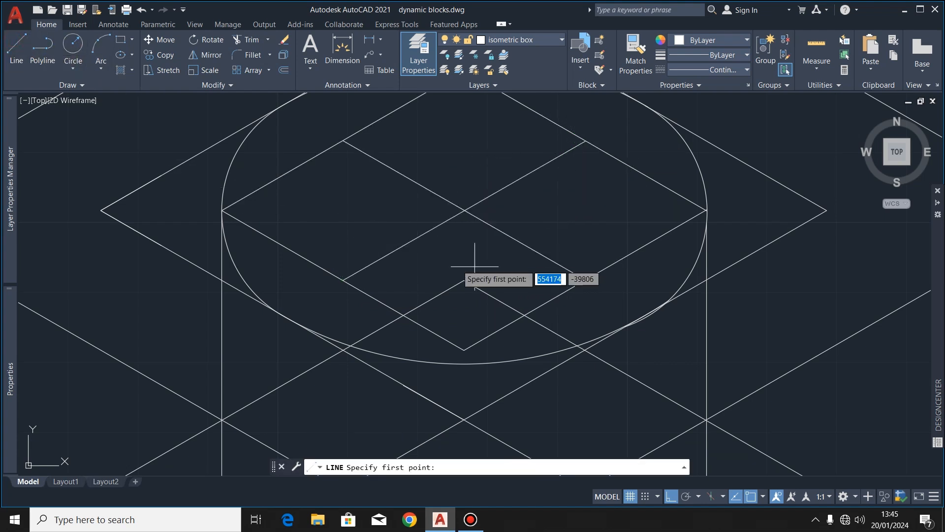
scroll(524, 274, "down", 2)
scroll(423, 275, "up", 2)
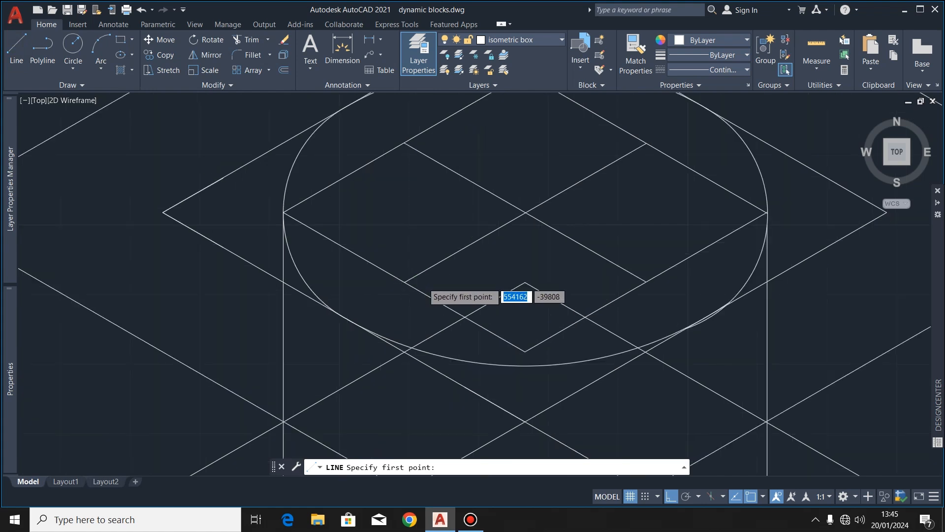
scroll(420, 275, "down", 2)
left_click(412, 282)
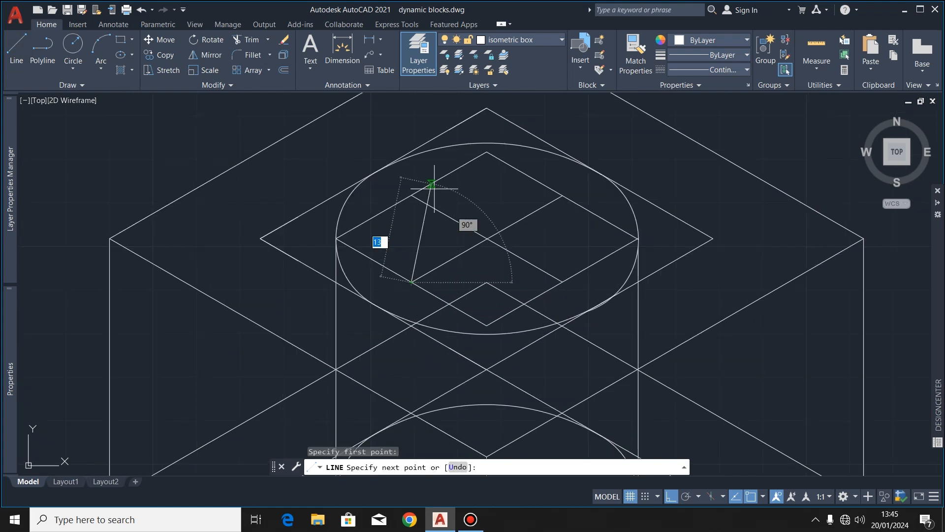
left_click(486, 152)
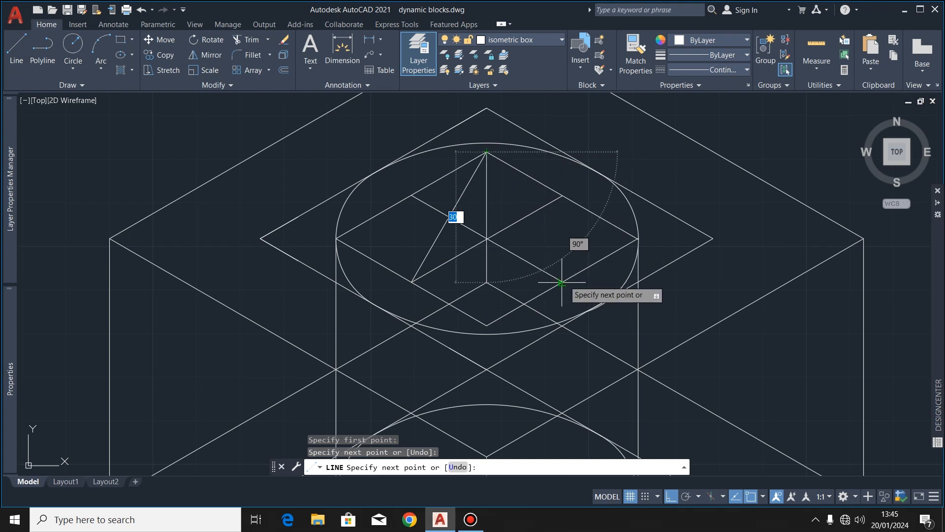
left_click(561, 283)
key("Escape")
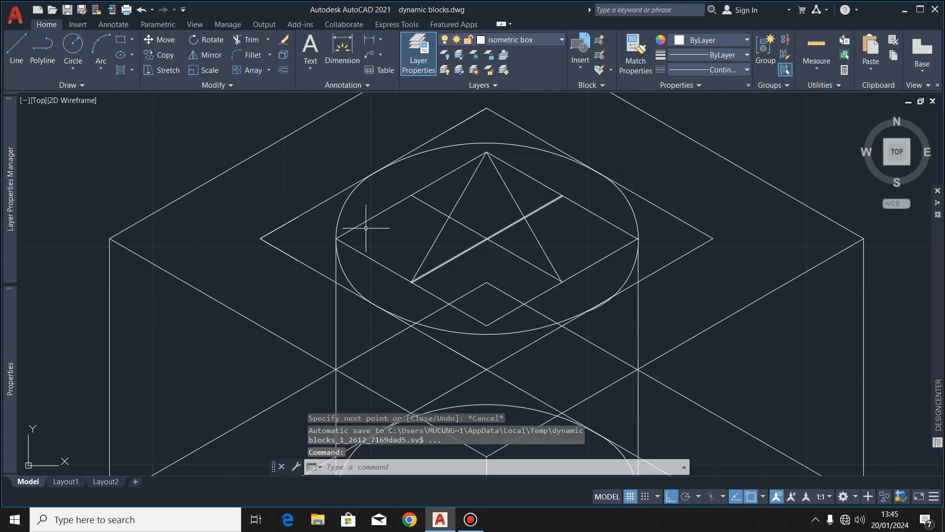
Draw two lines from the inner rhombus's front corner to the midpoints of its upper-left and upper-right edges.
left_click(17, 46)
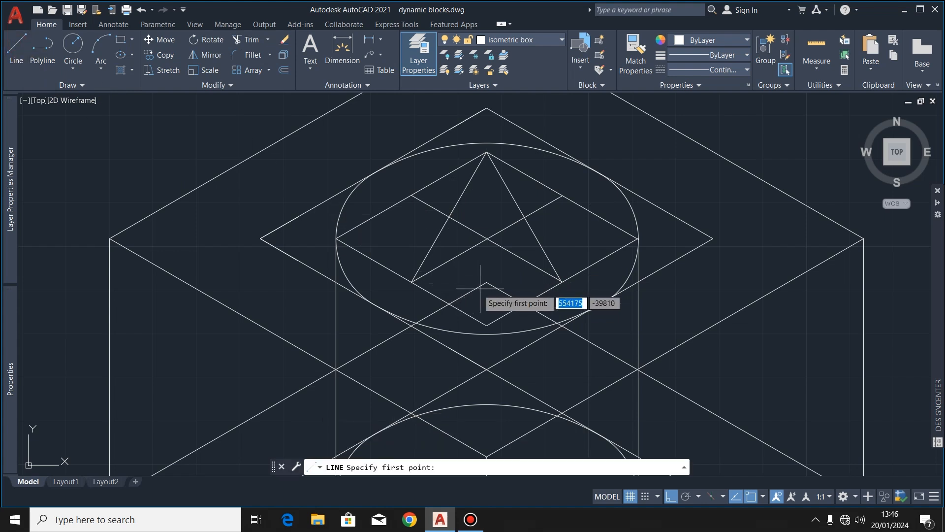
left_click(487, 325)
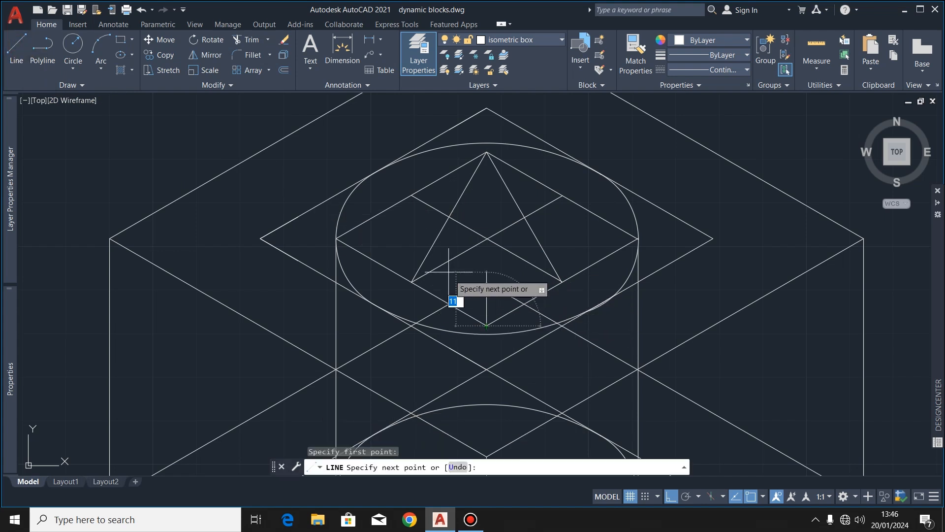
left_click(412, 195)
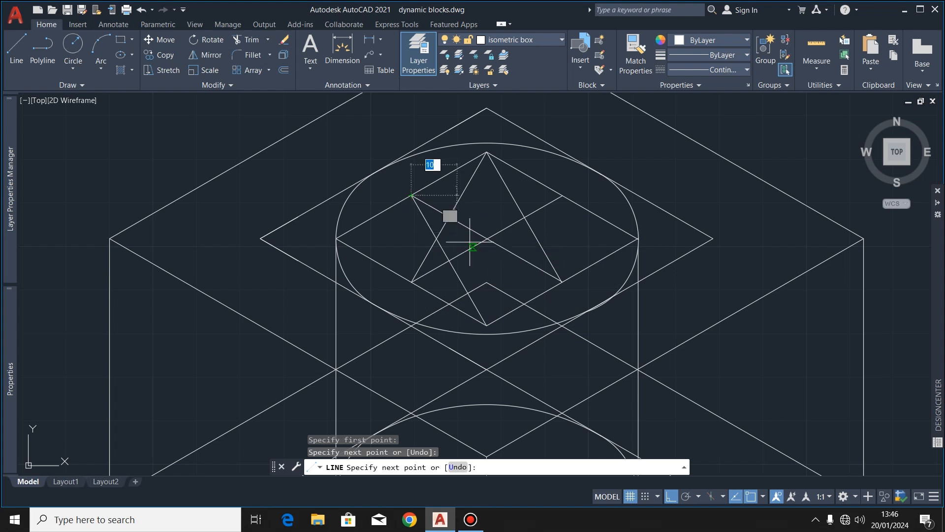
key("Escape")
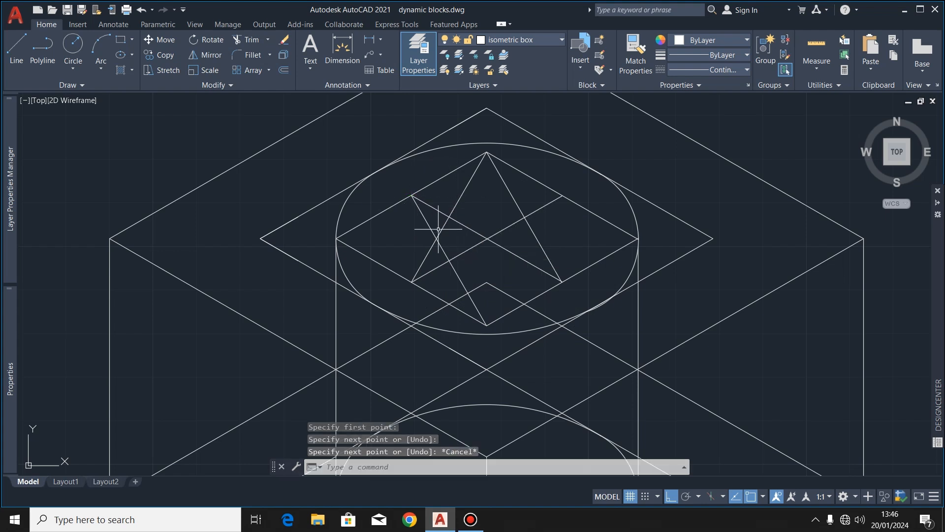
left_click(13, 46)
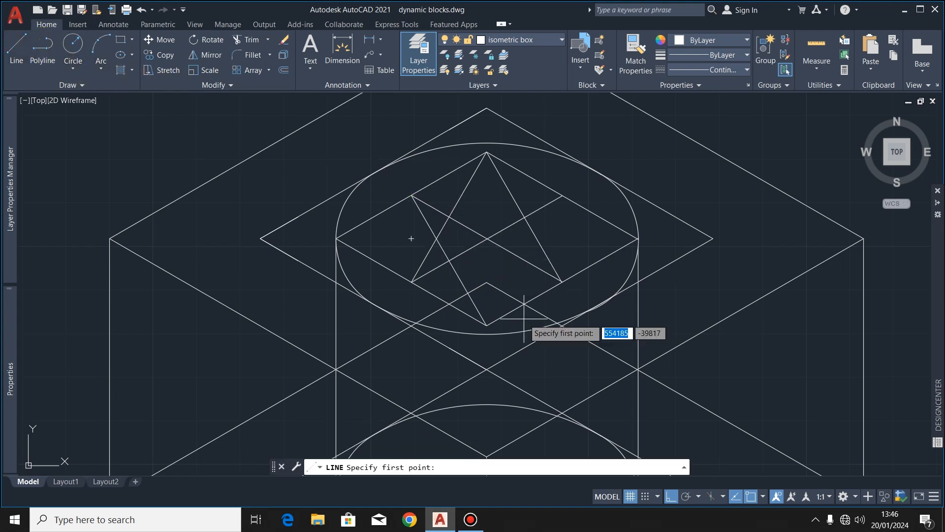
left_click(486, 326)
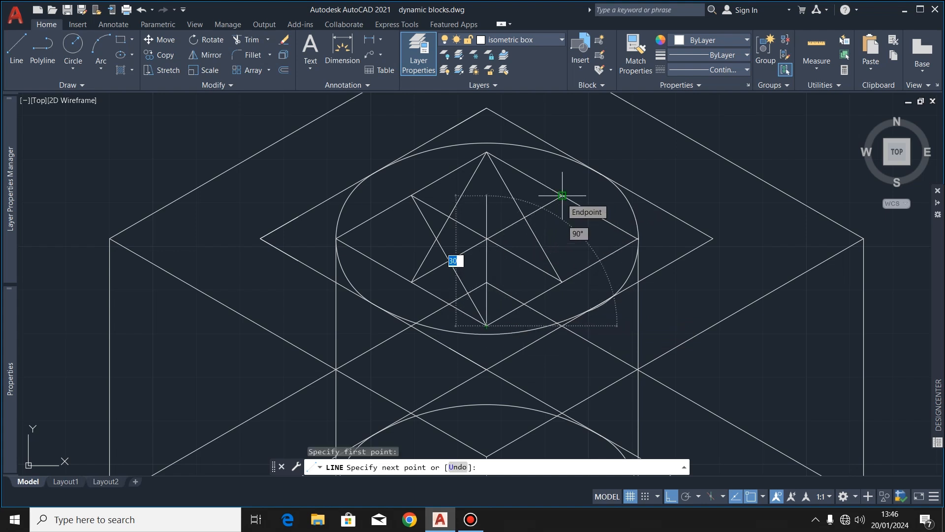
left_click(562, 195)
key("Escape")
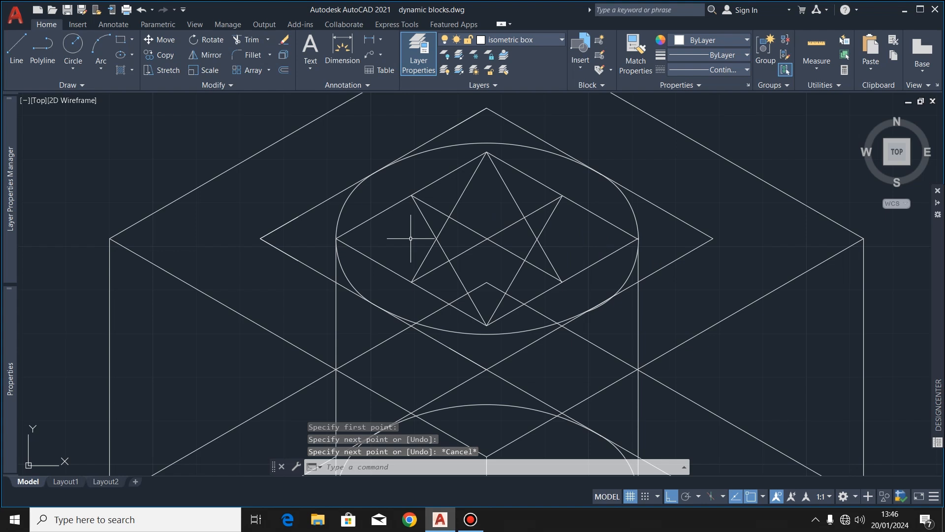
Draw a circle centred on the left crossing of the construction lines through the upper-left edge midpoint, switching to polar tracking.
left_click(72, 43)
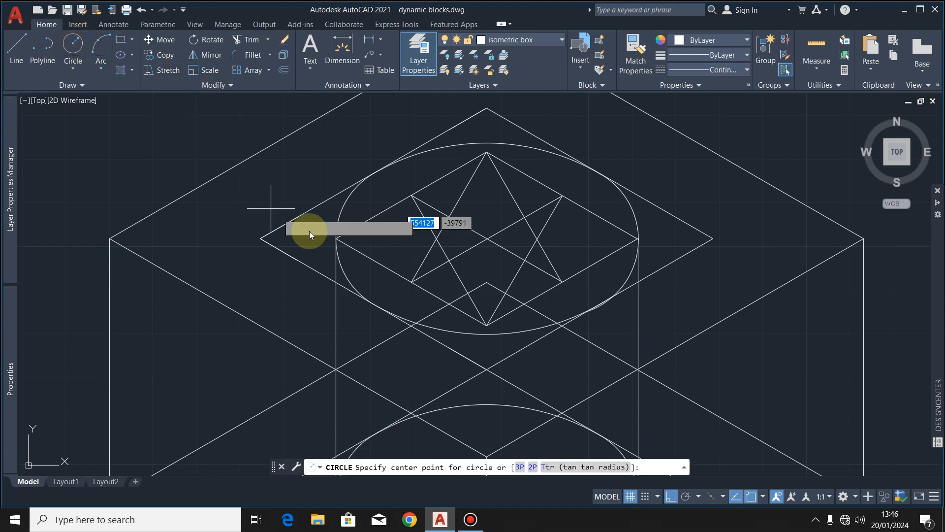
left_click(436, 238)
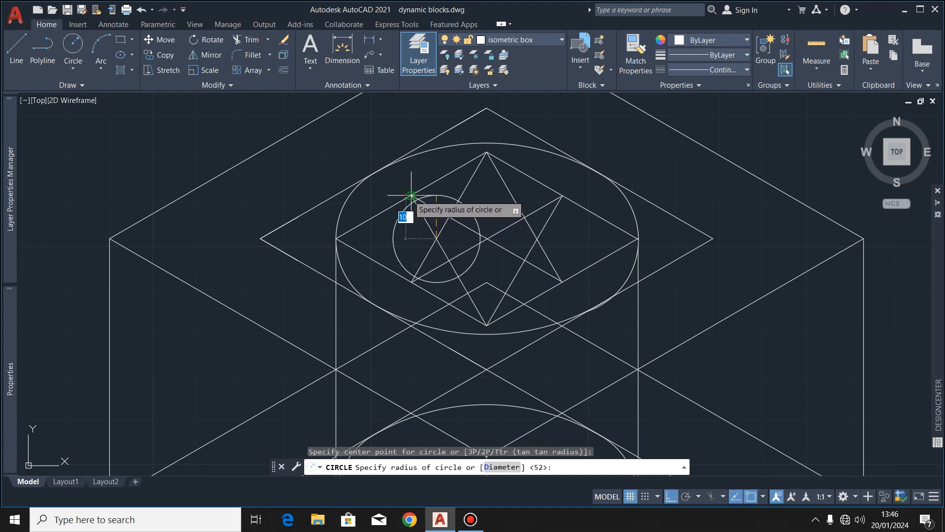
left_click(686, 494)
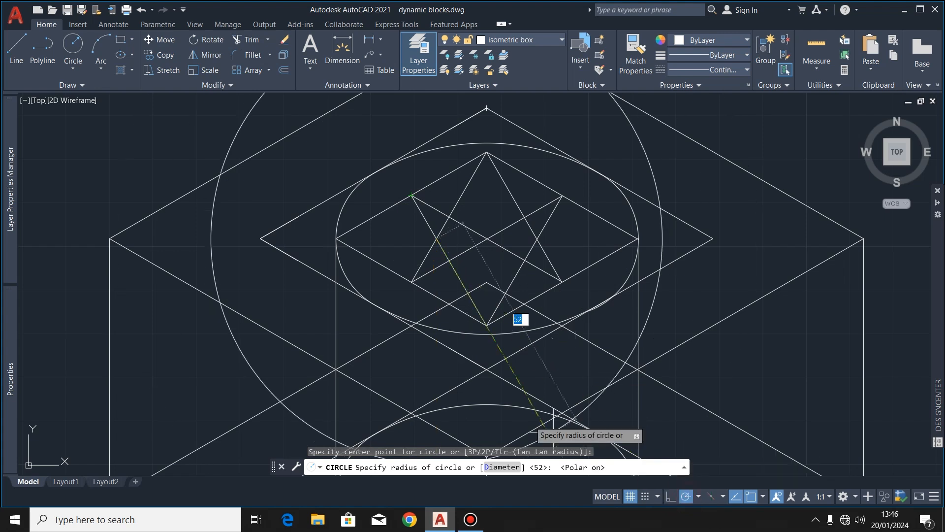
left_click(411, 196)
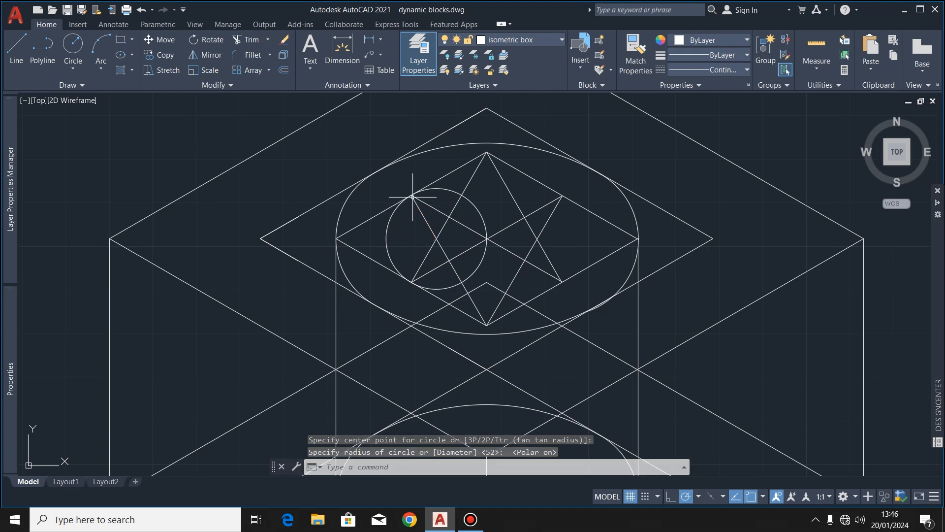
Trim the left circle and delete its leftover inner arc, keeping only the arc near the inner rhombus's left corner.
left_click(245, 40)
left_click(439, 190)
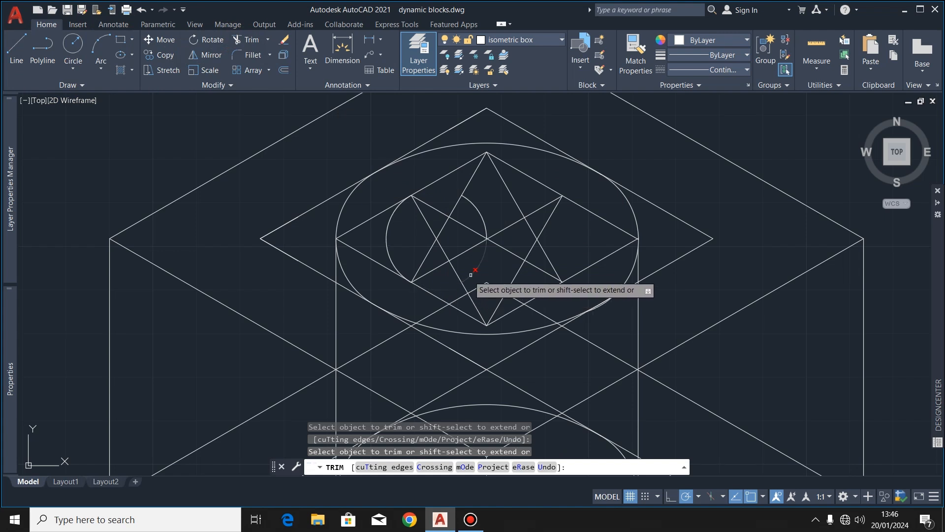
key("Escape")
left_click(484, 261)
left_click(475, 269)
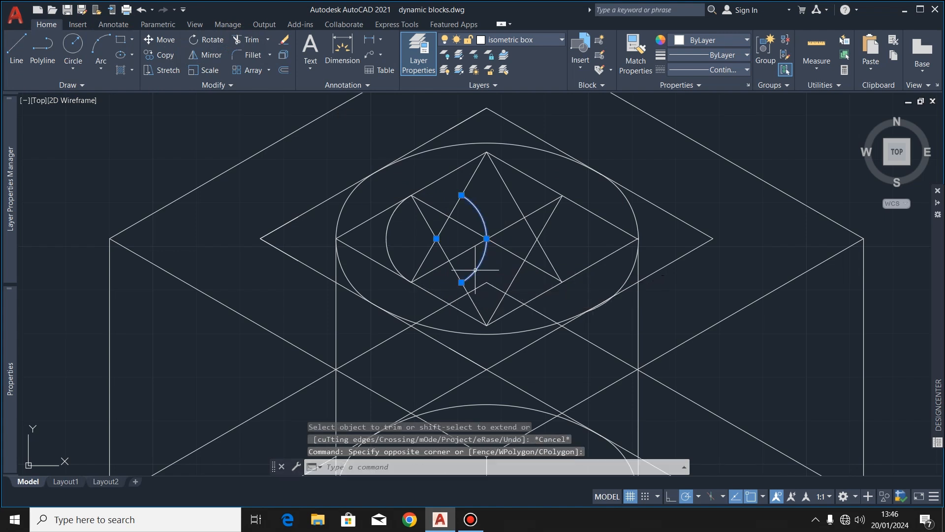
key("Delete")
Draw a circle centred on the right crossing of the construction lines through the upper-right edge midpoint.
left_click(60, 51)
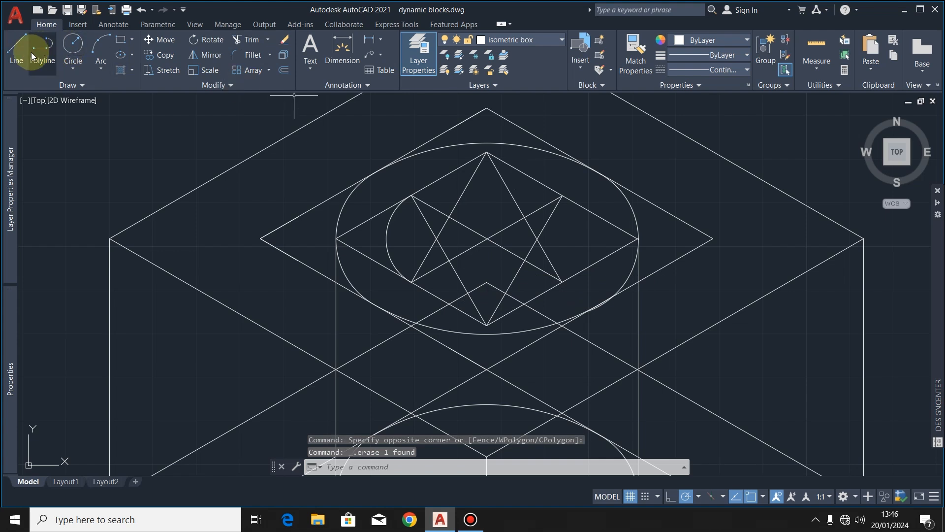
left_click(81, 48)
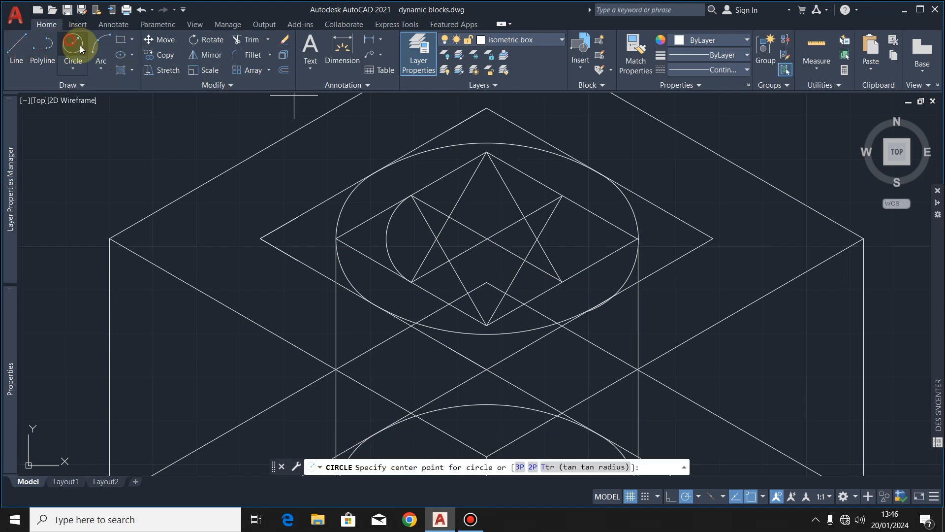
left_click(537, 240)
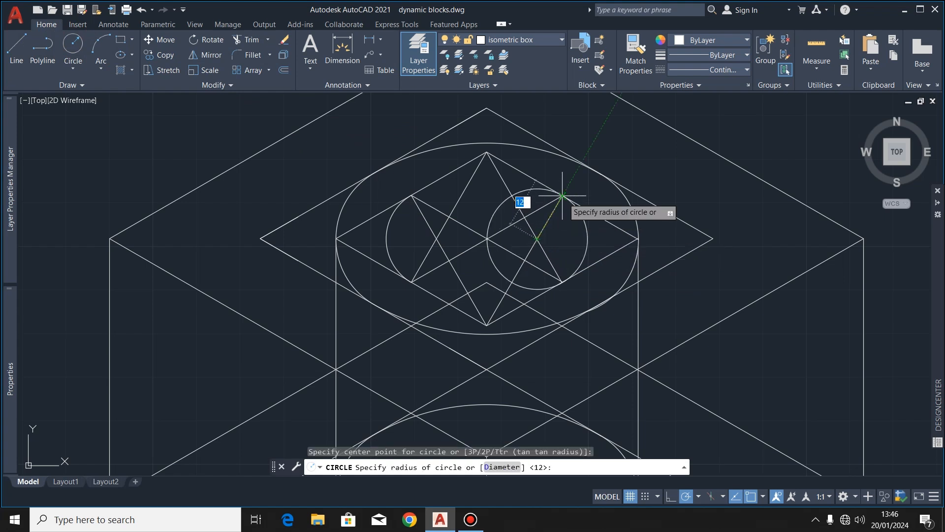
left_click(562, 196)
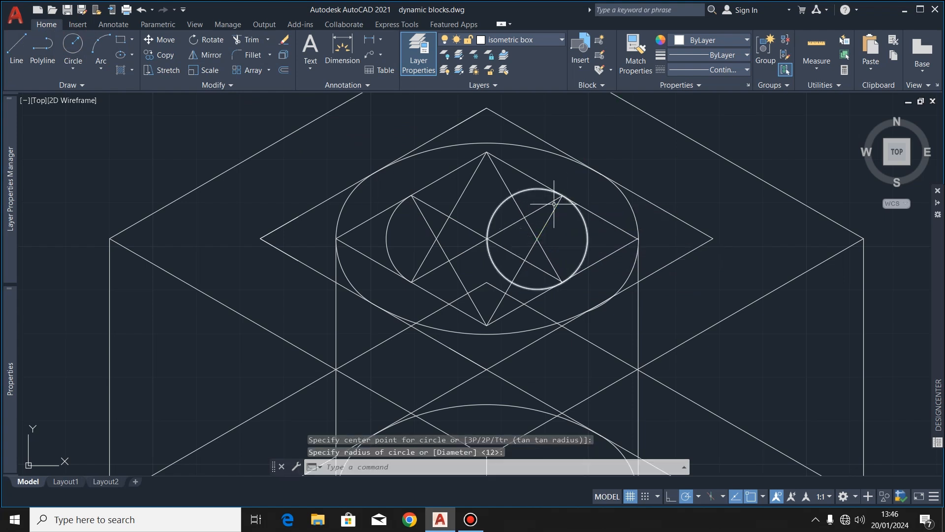
Trim the right circle and delete its leftover inner part, keeping only the arc near the inner rhombus's right corner.
left_click(247, 40)
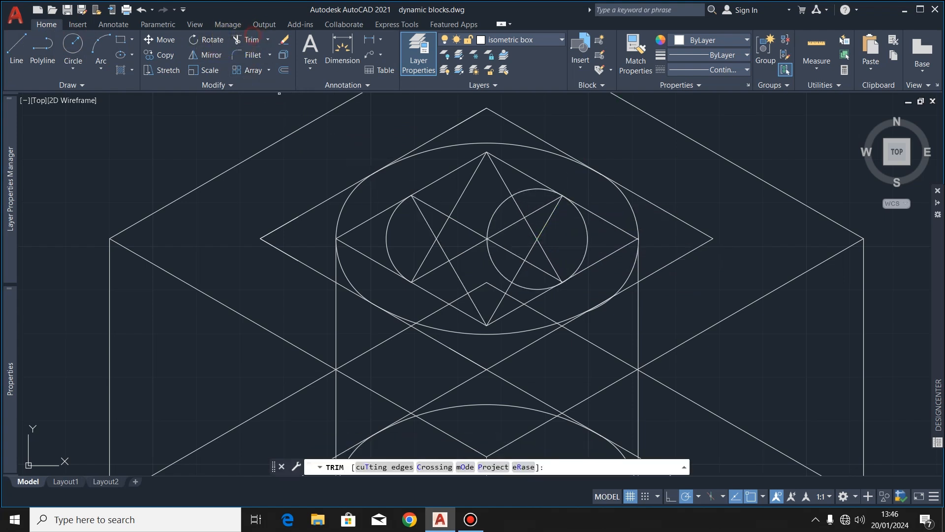
left_click(540, 289)
key("Escape")
left_click(510, 269)
left_click(489, 275)
key("Delete")
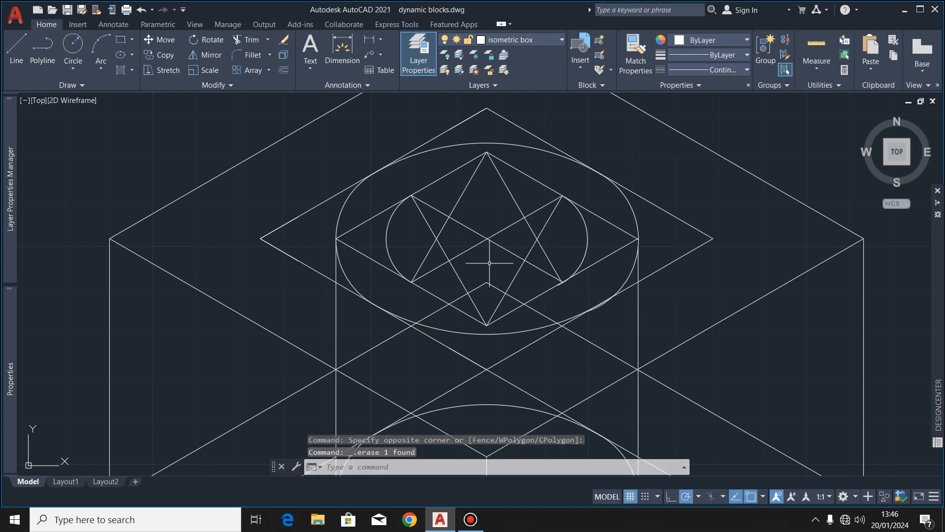
Draw a circle centred on the inner rhombus's front corner through the upper-left edge midpoint, keeping only its arc between the upper edge midpoints.
left_click(73, 43)
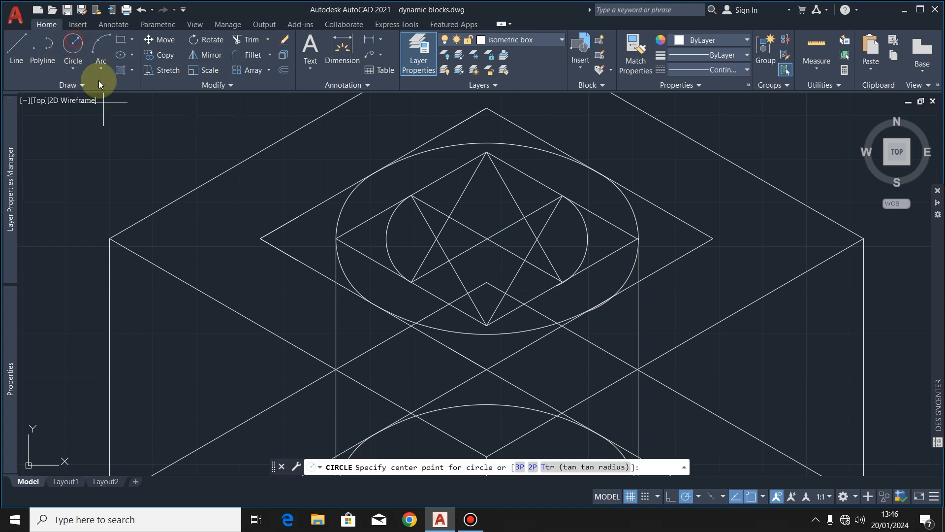
left_click(487, 325)
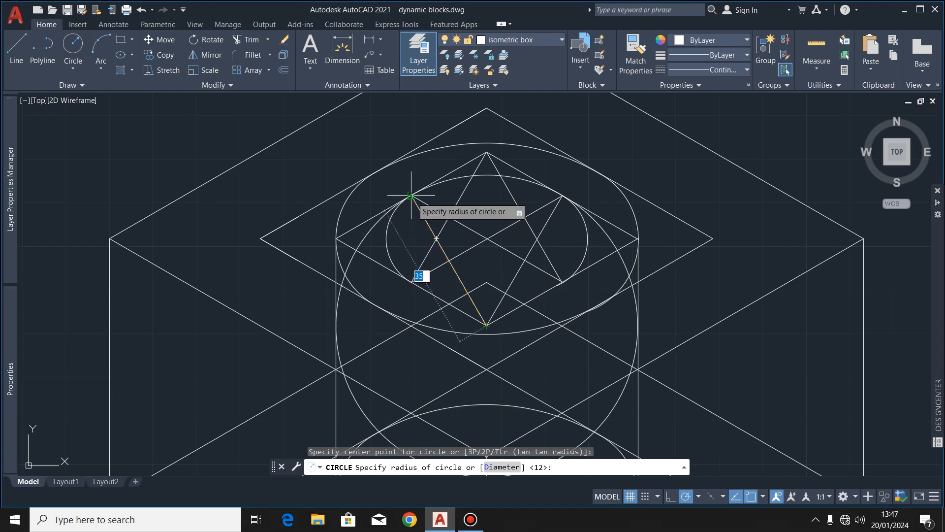
left_click(410, 196)
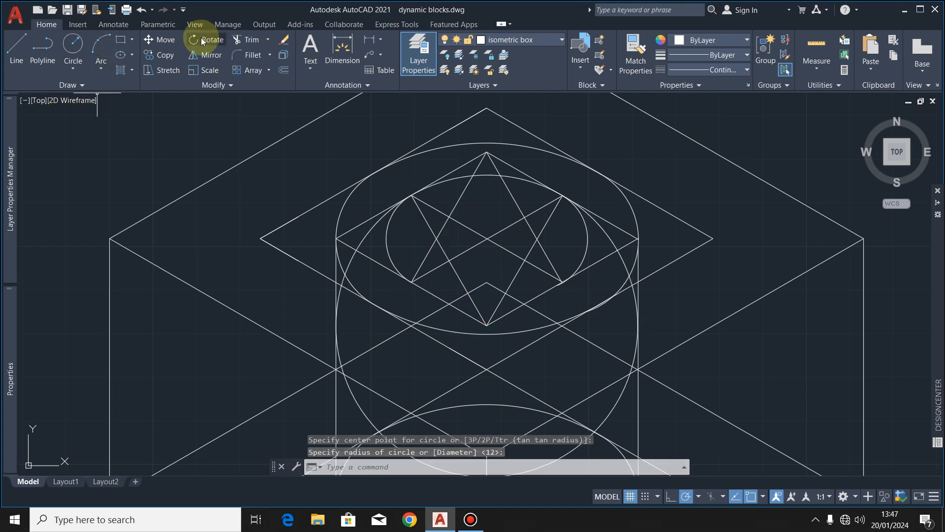
left_click(256, 41)
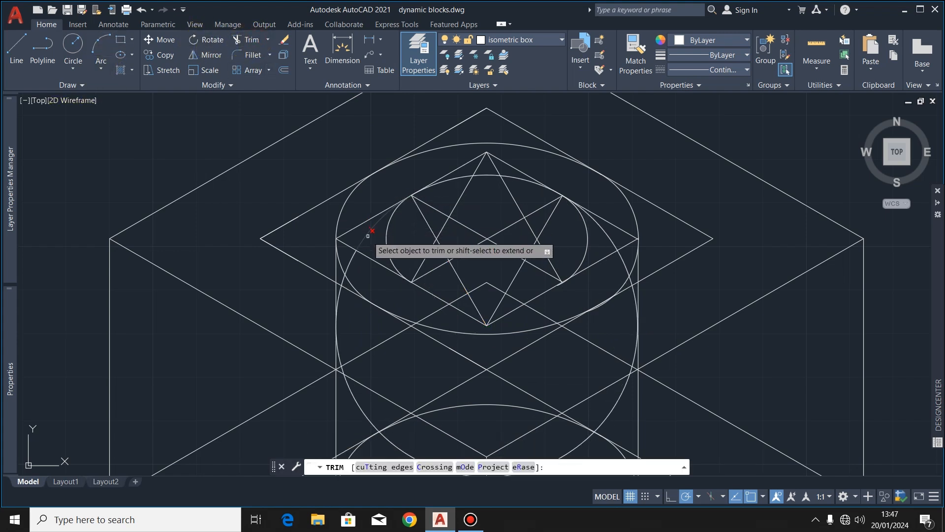
left_click(371, 231)
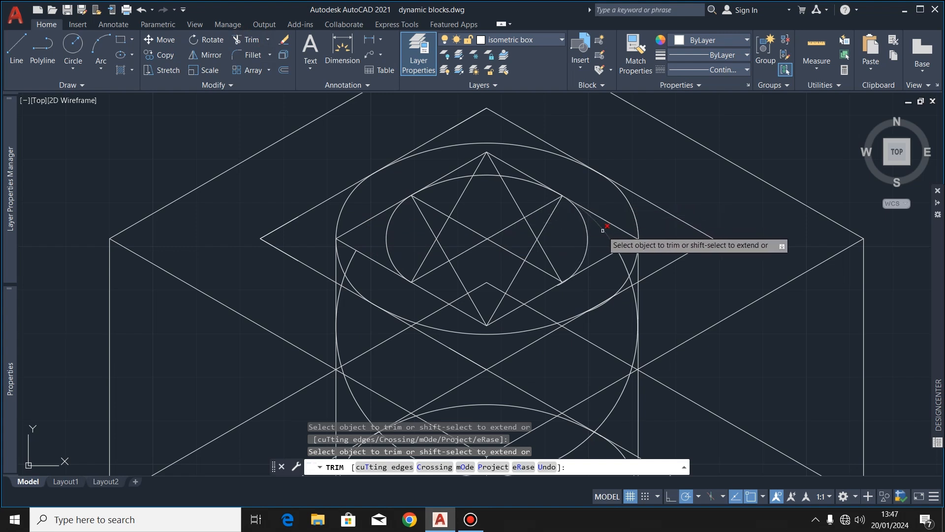
key("Escape")
left_click(623, 259)
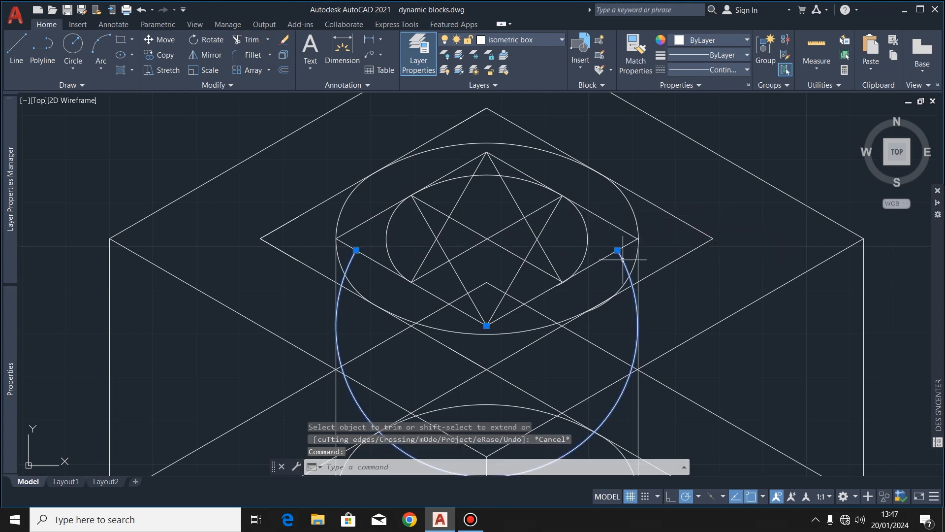
key("Delete")
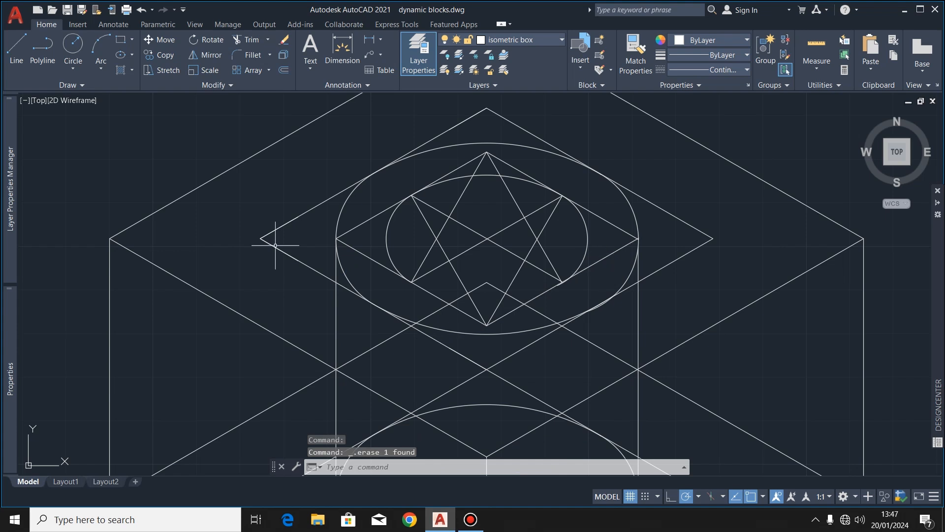
Draw a circle centred on the inner rhombus's back corner through the lower-right edge midpoint, keeping only its arc between the lower edge midpoints.
left_click(73, 46)
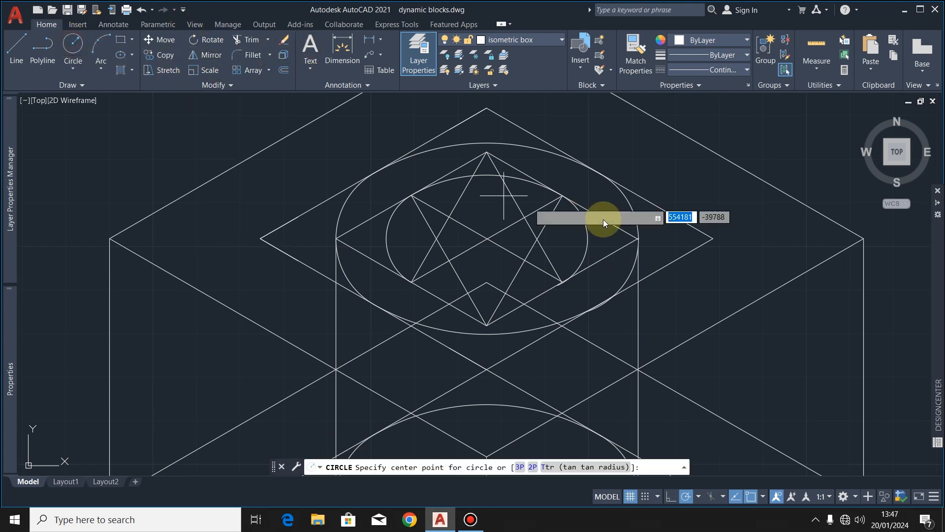
left_click(487, 152)
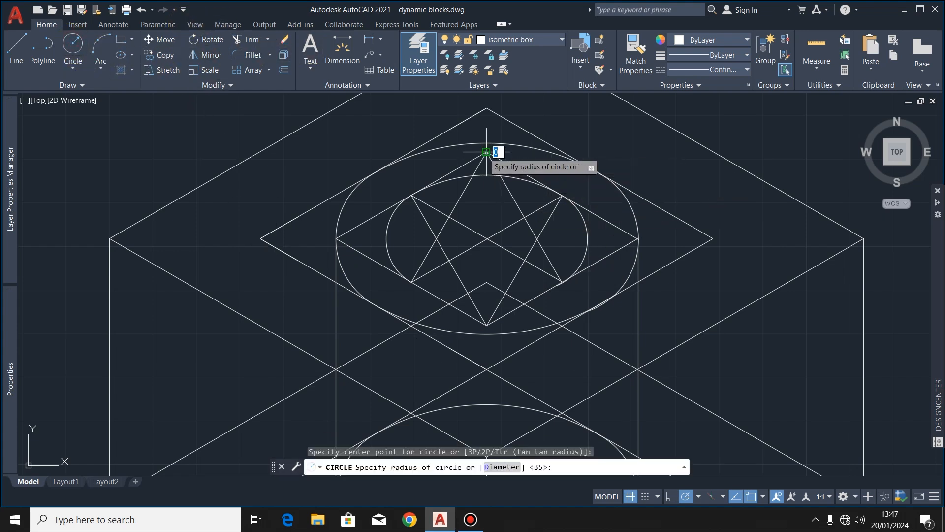
left_click(562, 282)
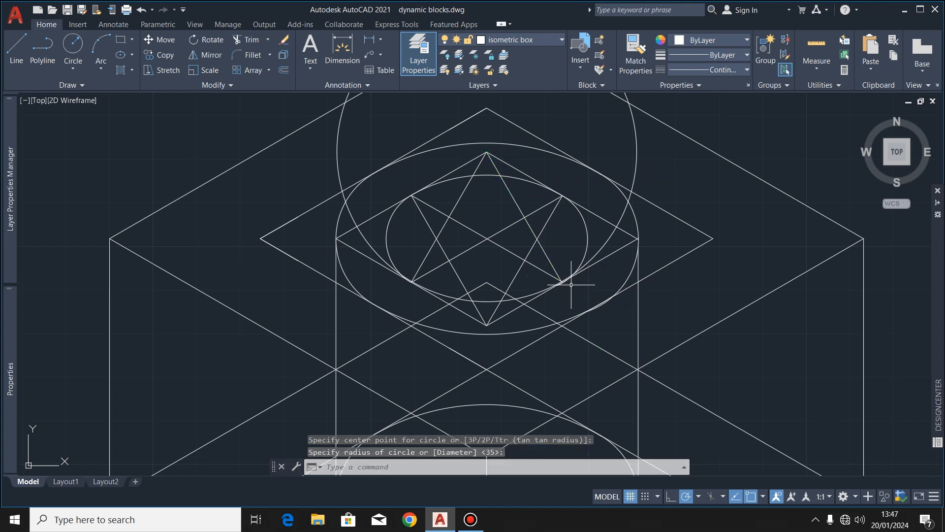
left_click(248, 41)
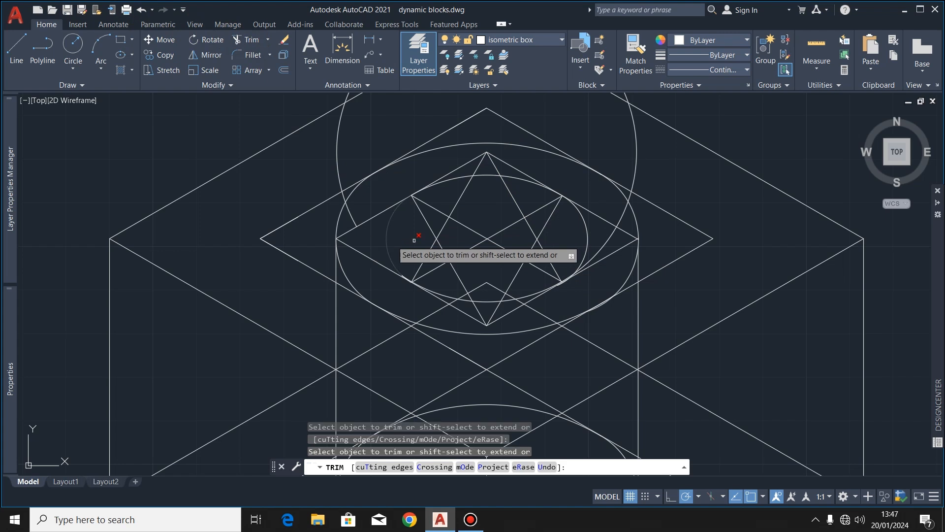
key("Escape")
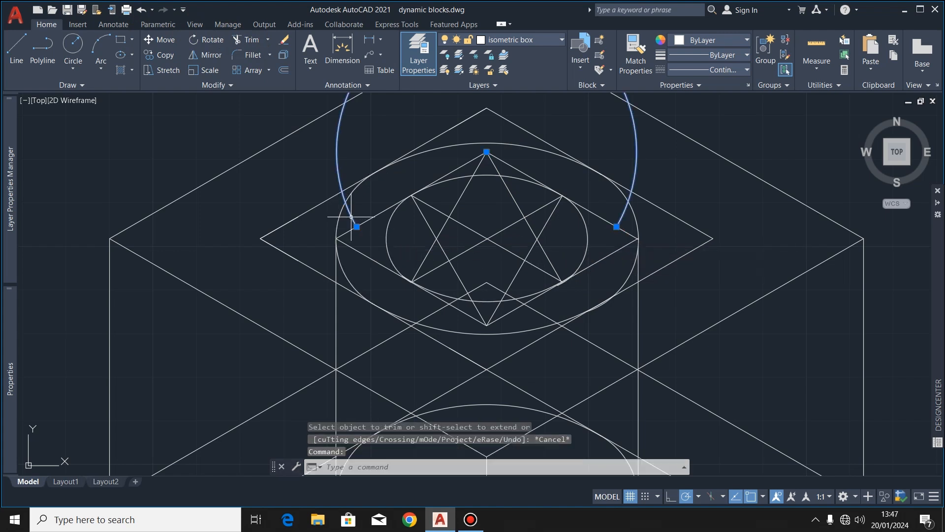
key("Delete")
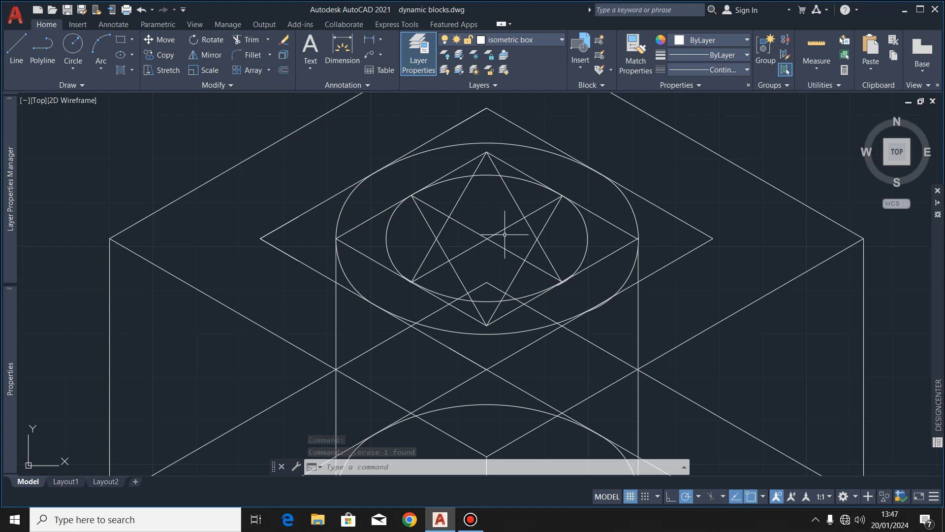
Compare the hole depth and the base and cylinder heights in the dimensioned views with the isometric box.
scroll(542, 208, "down", 2)
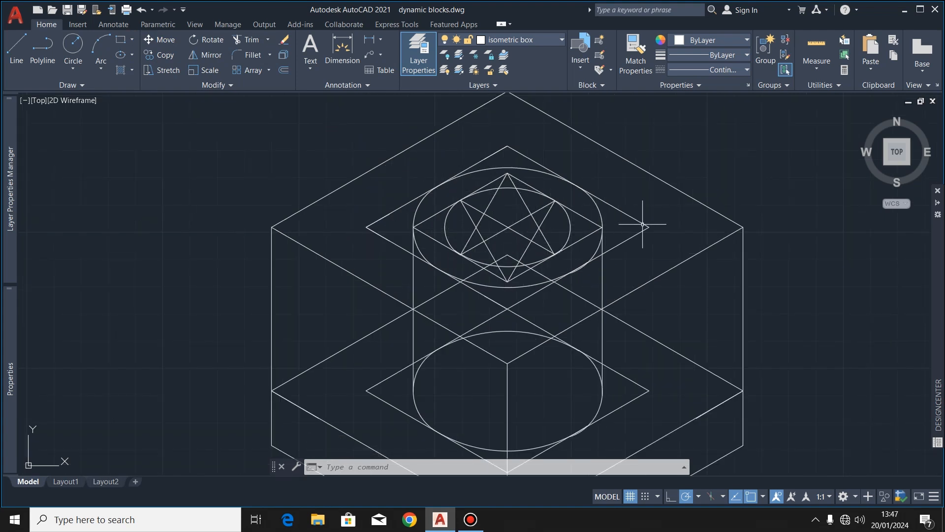
scroll(693, 240, "down", 2)
scroll(718, 240, "down", 2)
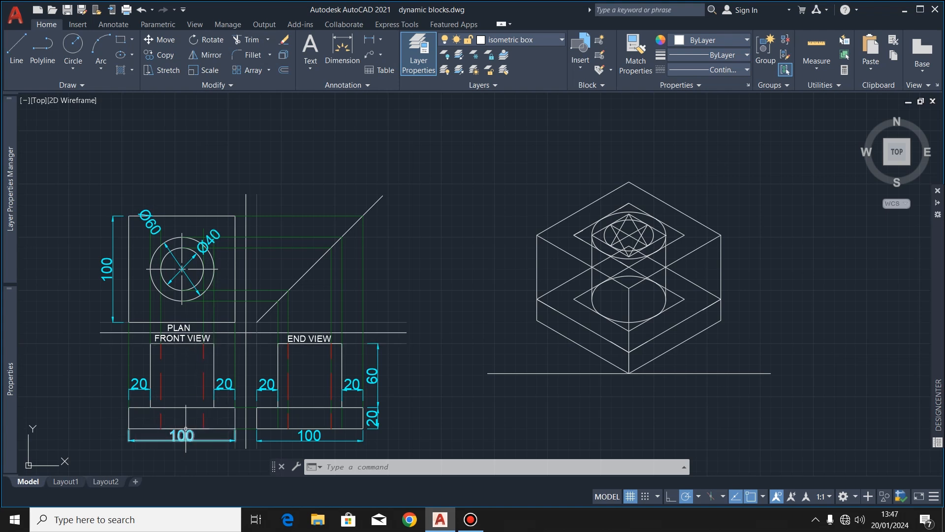
scroll(663, 235, "up", 4)
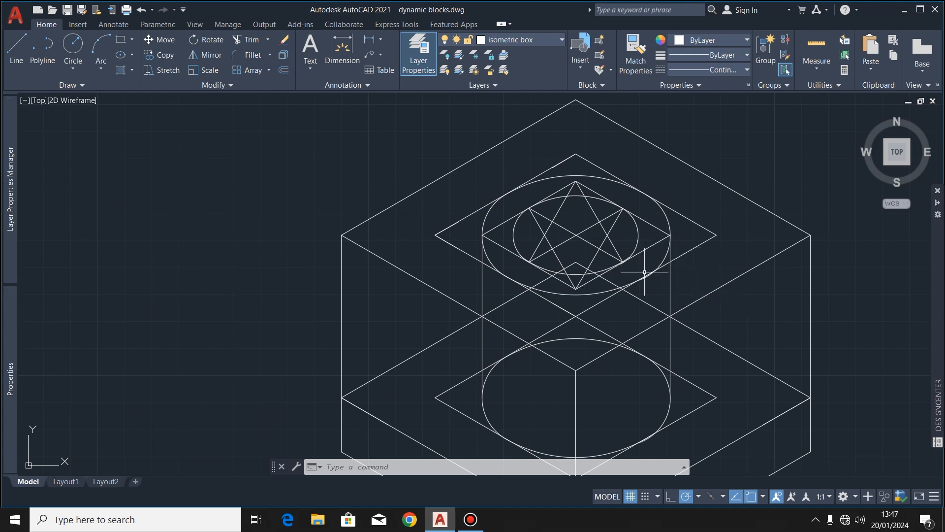
scroll(607, 192, "down", 2)
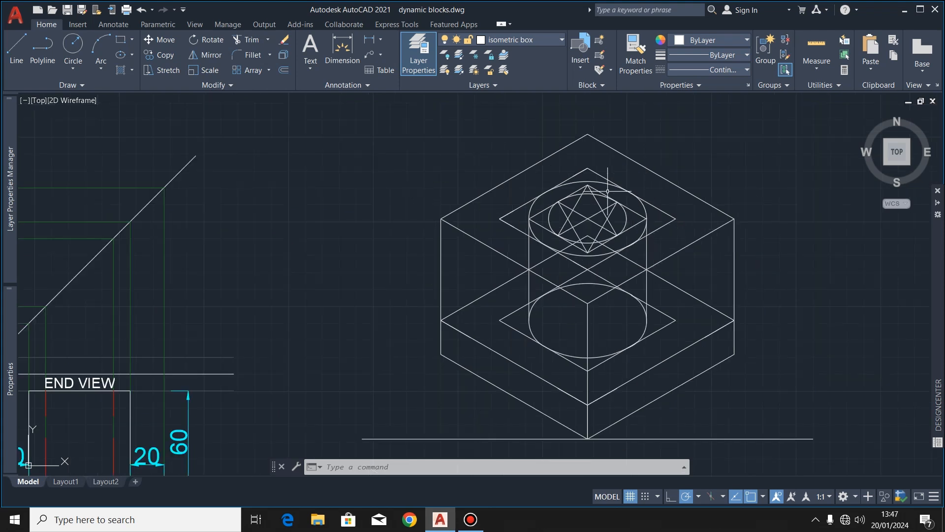
scroll(587, 253, "up", 2)
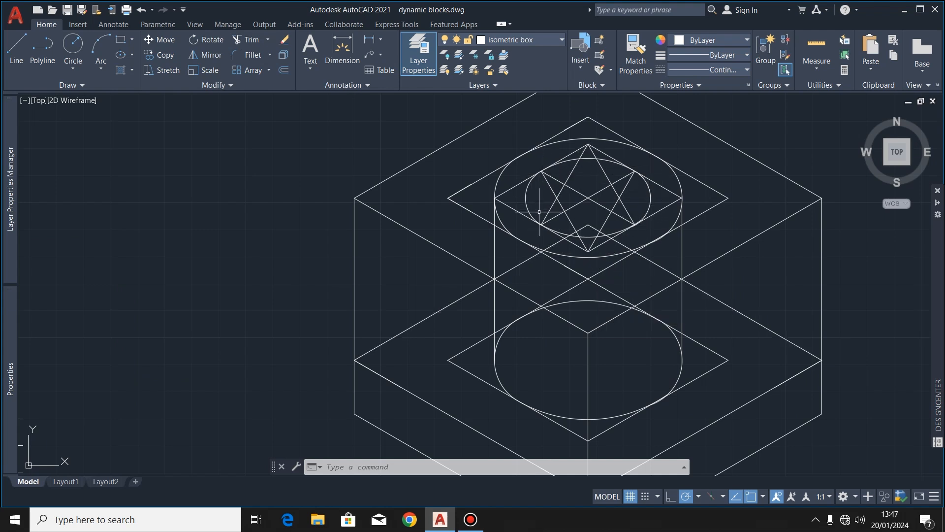
scroll(623, 295, "down", 3)
scroll(615, 318, "up", 4)
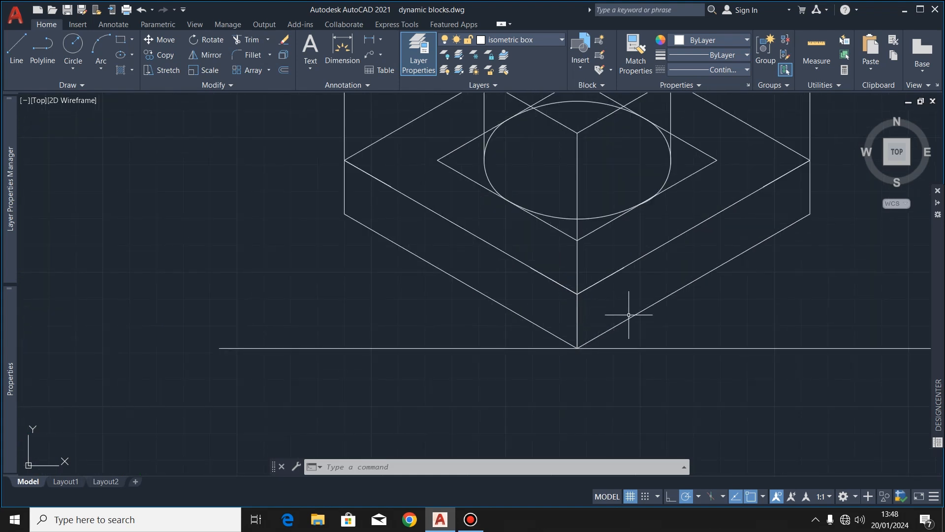
scroll(614, 324, "down", 3)
scroll(596, 362, "up", 1)
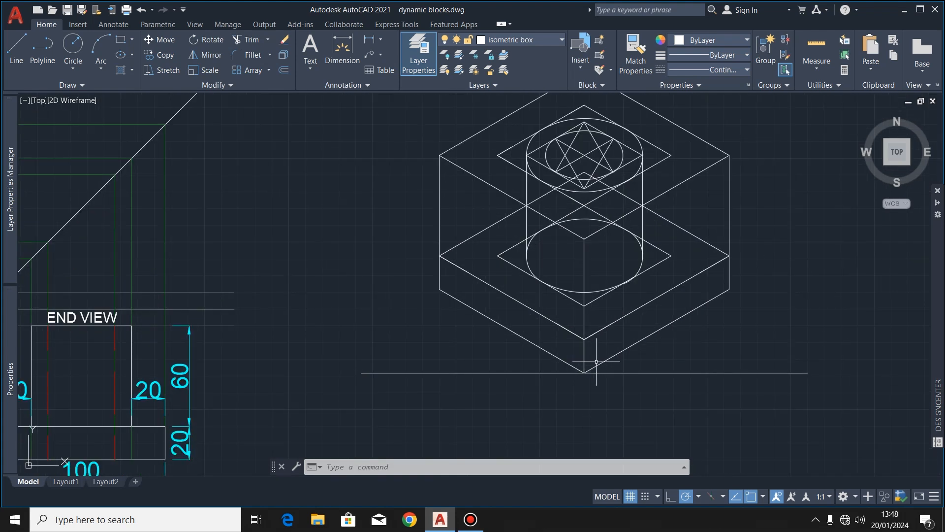
scroll(593, 384, "down", 2)
scroll(582, 229, "up", 4)
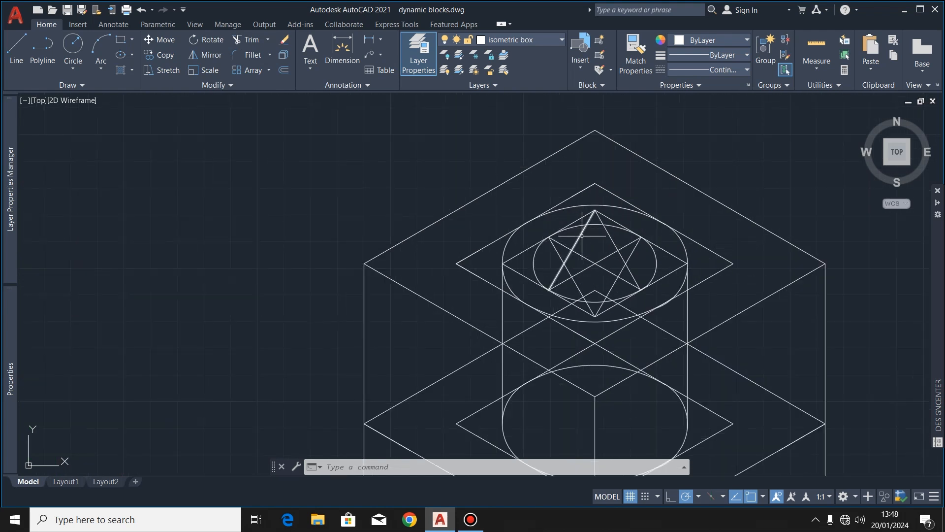
Copy the inner rhombus with its construction lines and four ellipse arcs 80 down along the cylinder's right side line.
scroll(611, 305, "up", 2)
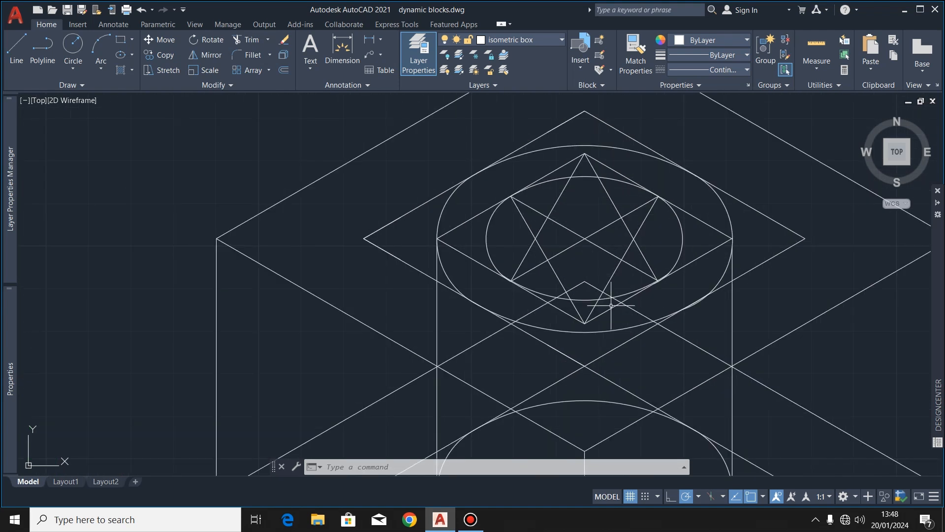
left_click(700, 202)
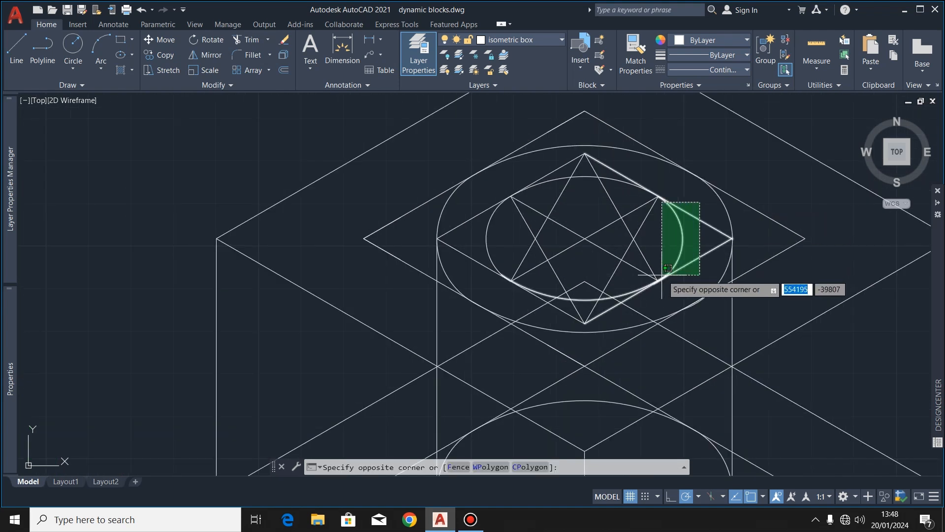
left_click(469, 262)
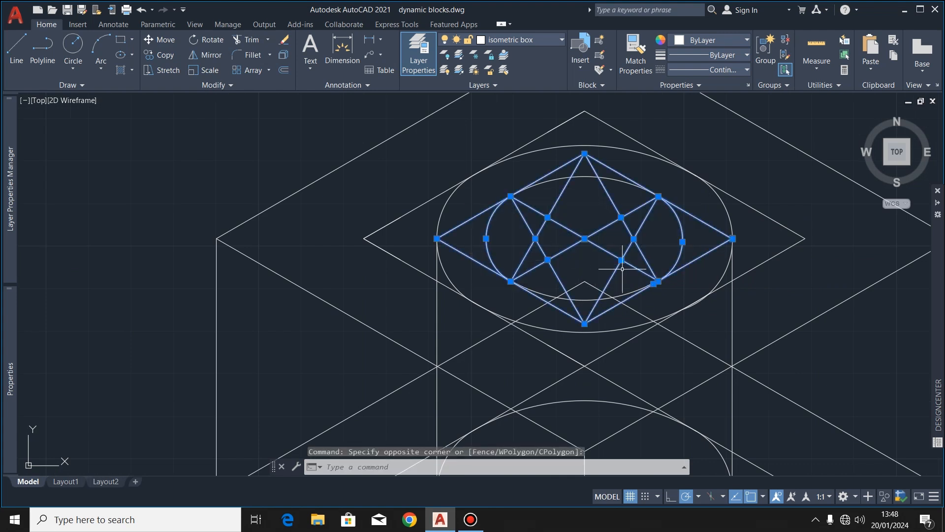
left_click(581, 300)
left_click(583, 177)
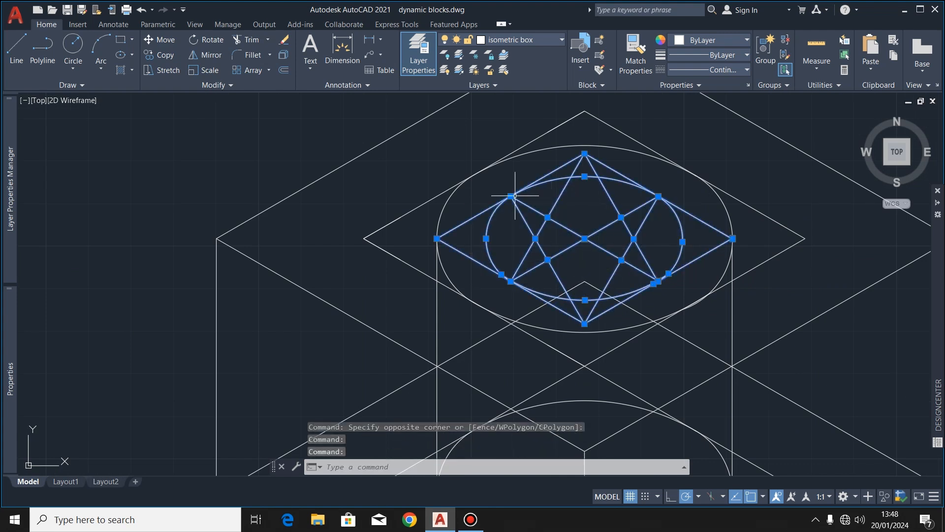
left_click(149, 55)
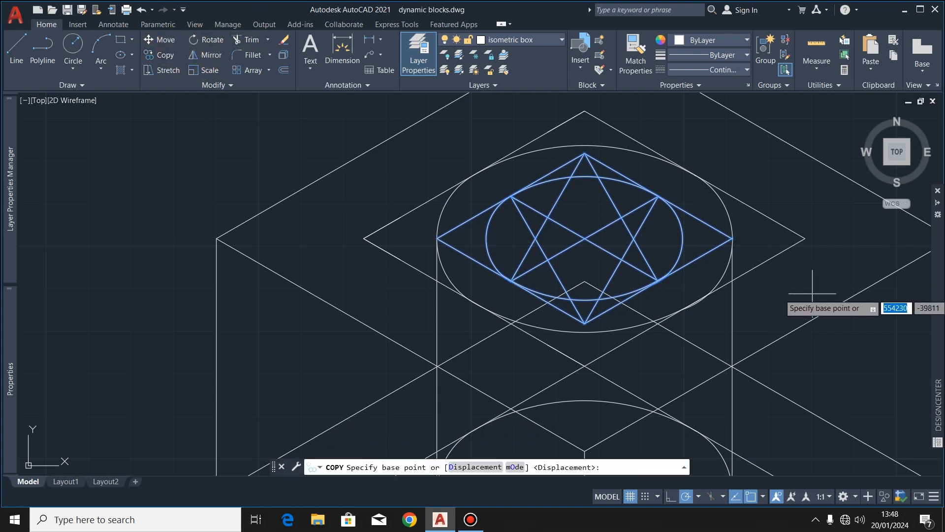
left_click(731, 238)
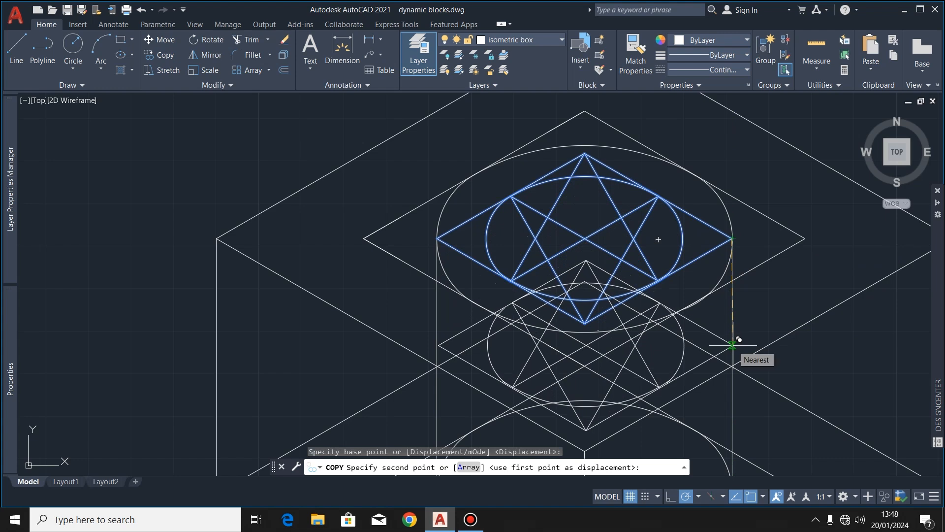
type("80")
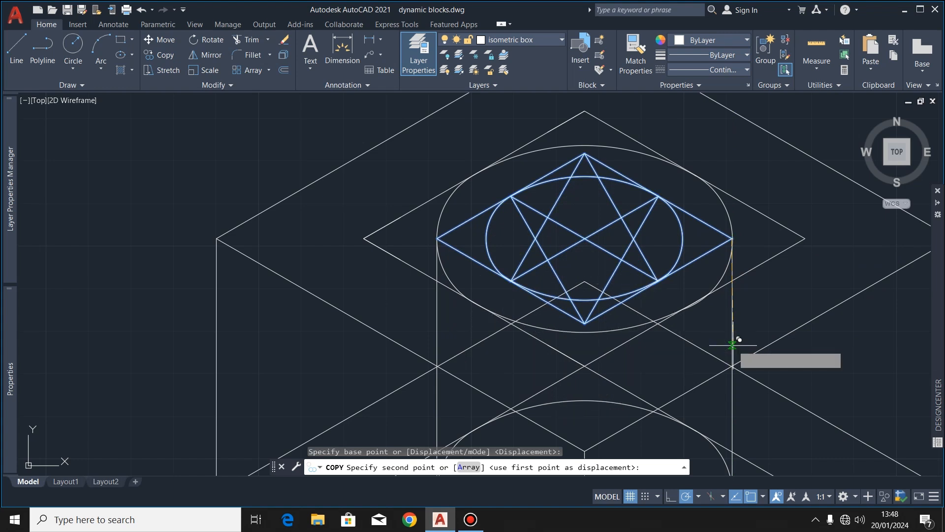
key("Return")
key("Escape")
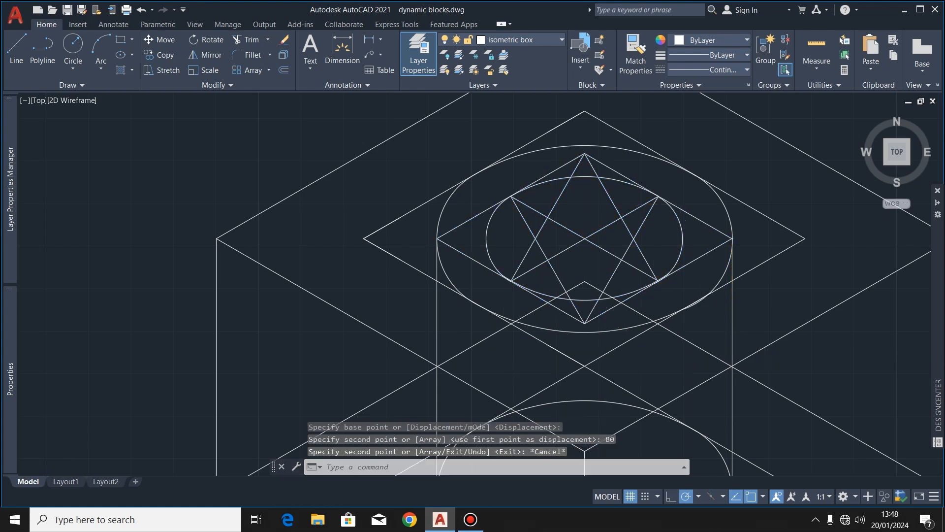
scroll(660, 205, "down", 4)
scroll(650, 300, "up", 5)
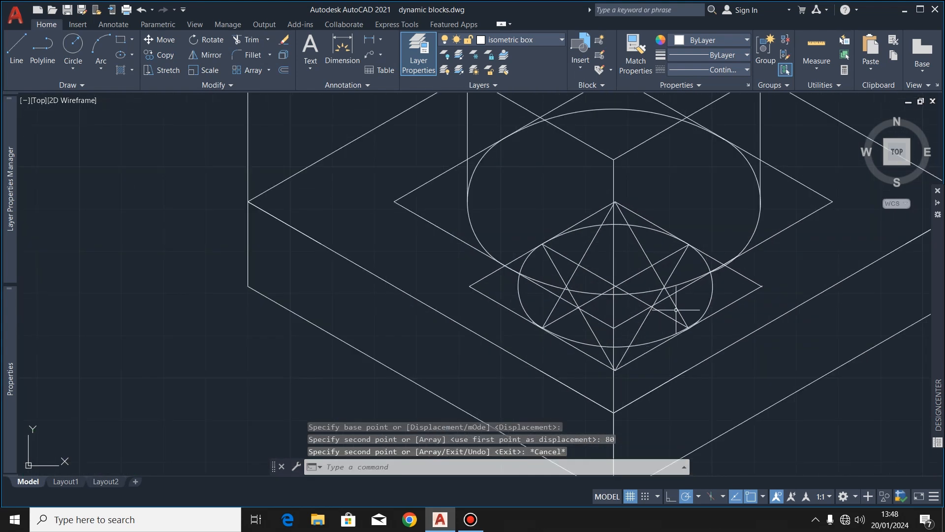
scroll(573, 291, "down", 4)
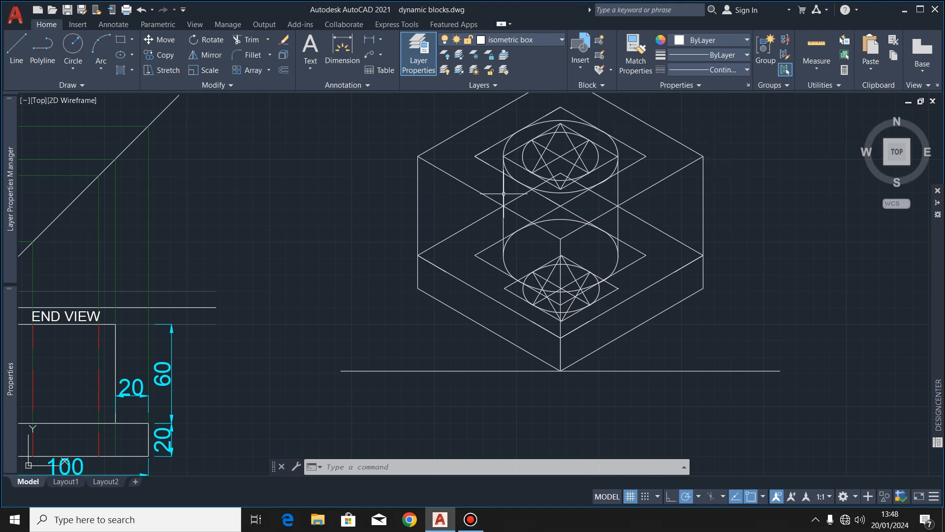
Erase the crossing construction lines inside the inner rhombuses at the cylinder top and at the base bottom.
scroll(572, 117, "up", 2)
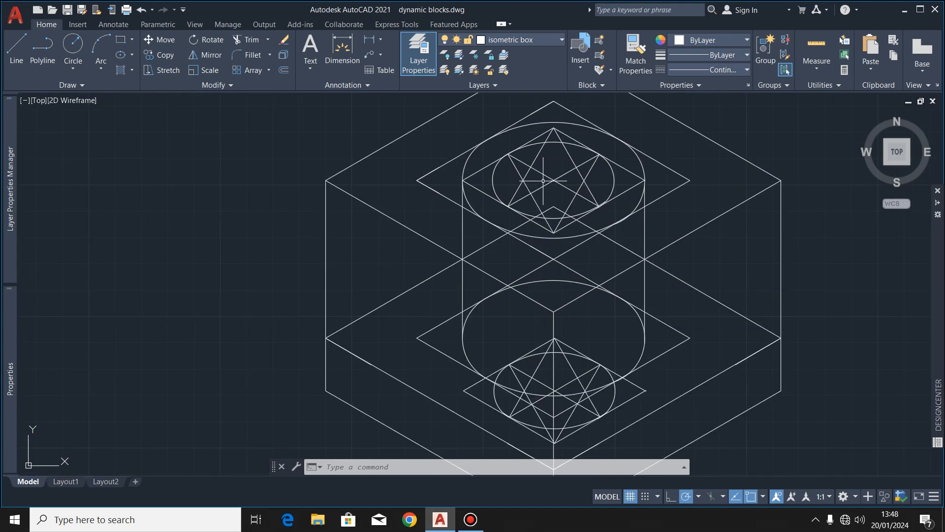
scroll(543, 181, "up", 2)
left_click(635, 161)
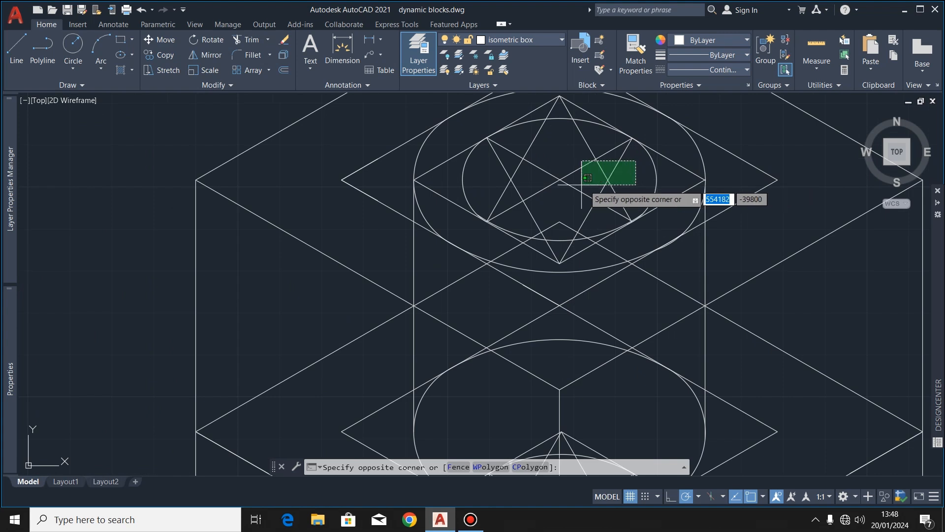
left_click(506, 189)
scroll(541, 143, "down", 3)
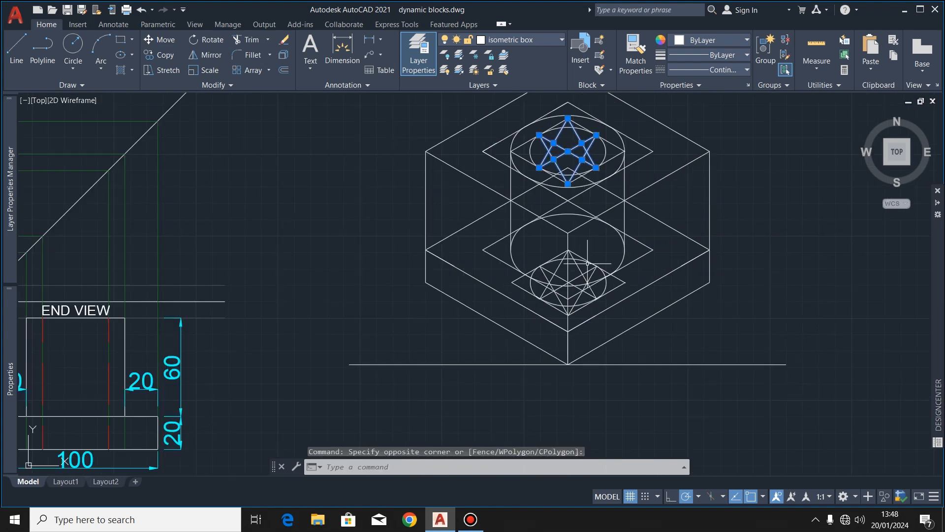
scroll(571, 285, "up", 3)
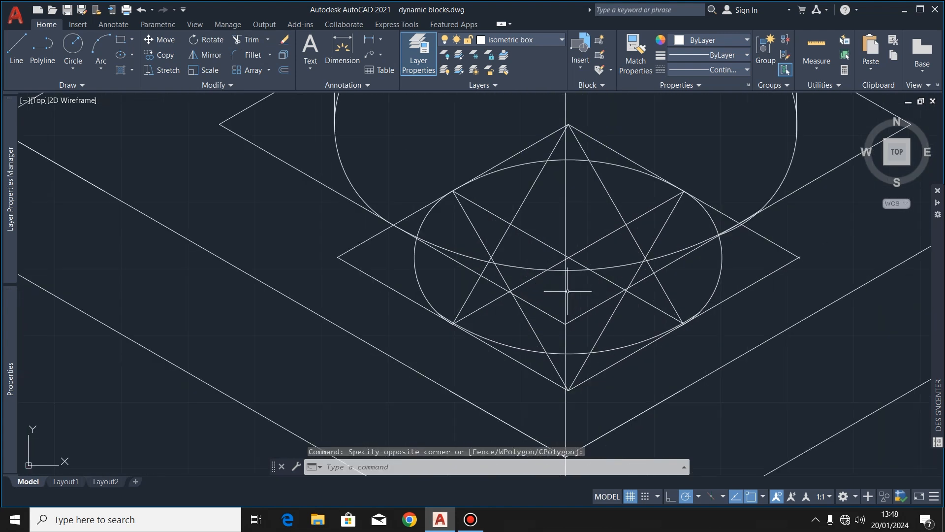
left_click(682, 288)
left_click(656, 323)
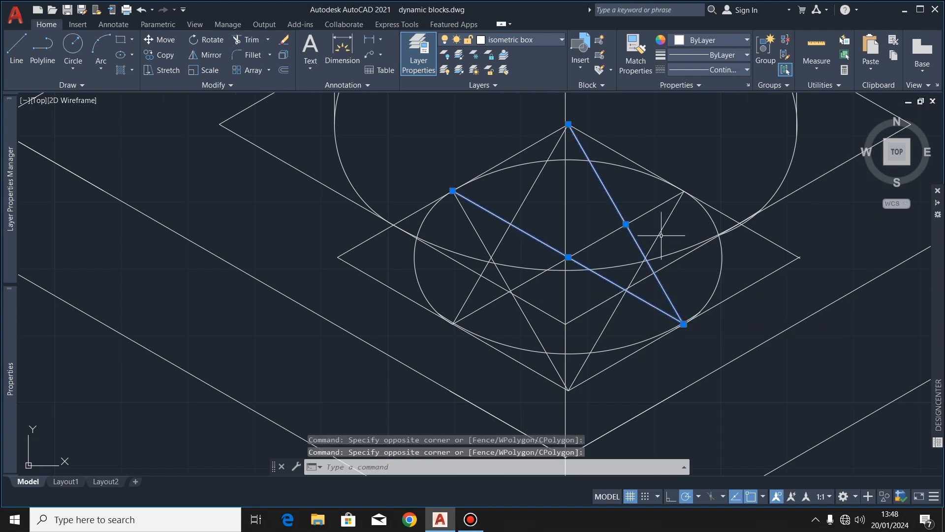
left_click(682, 217)
left_click(618, 216)
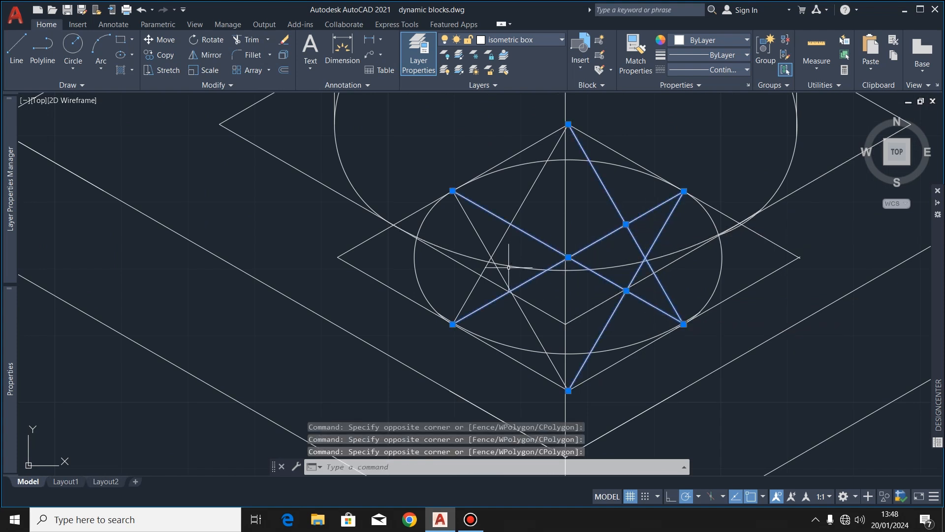
left_click(543, 205)
left_click(465, 234)
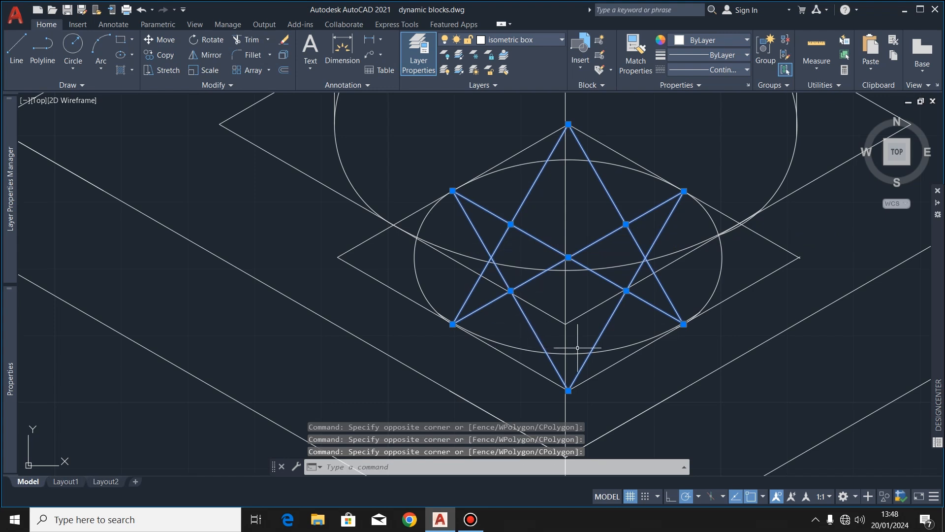
key("Delete")
Draw the hole's right side as a vertical line about 80 long from the upper small ellipse to the lower one.
scroll(603, 389, "down", 3)
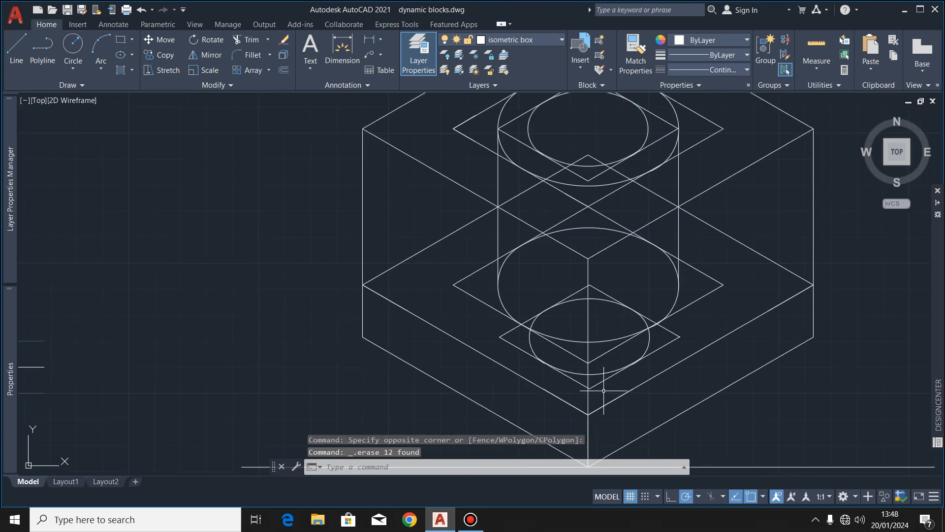
left_click(21, 65)
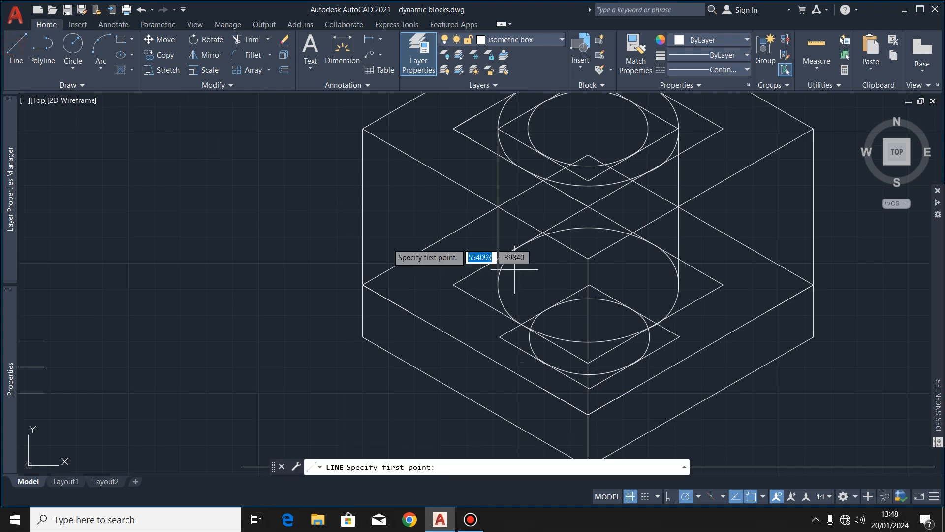
scroll(654, 116, "up", 3)
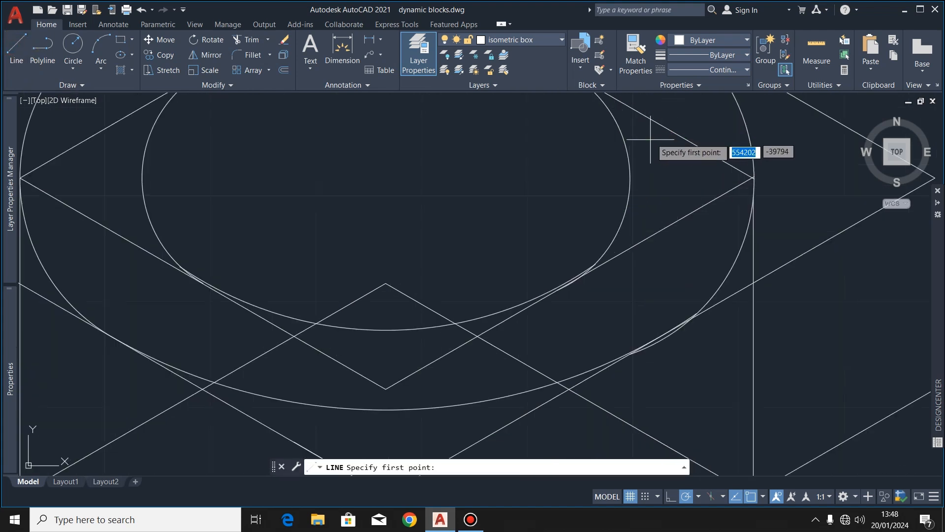
left_click(630, 185)
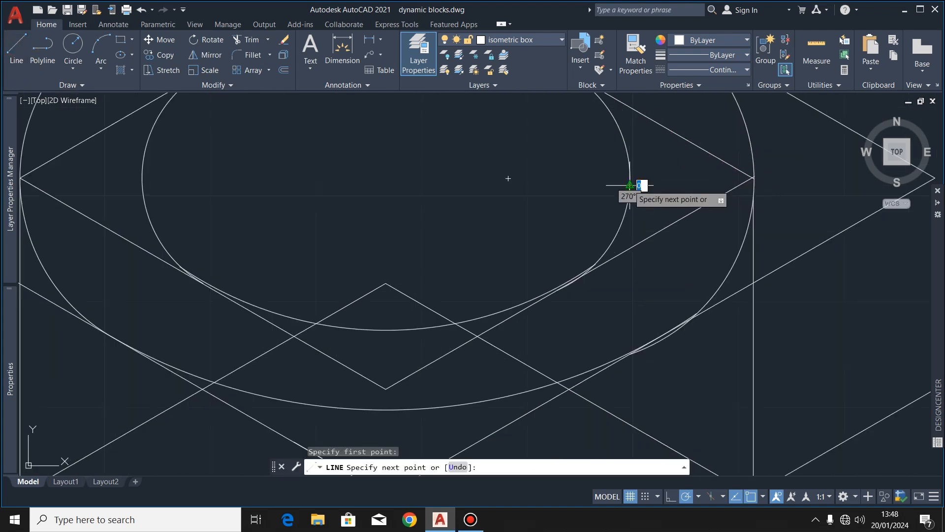
scroll(633, 177, "down", 3)
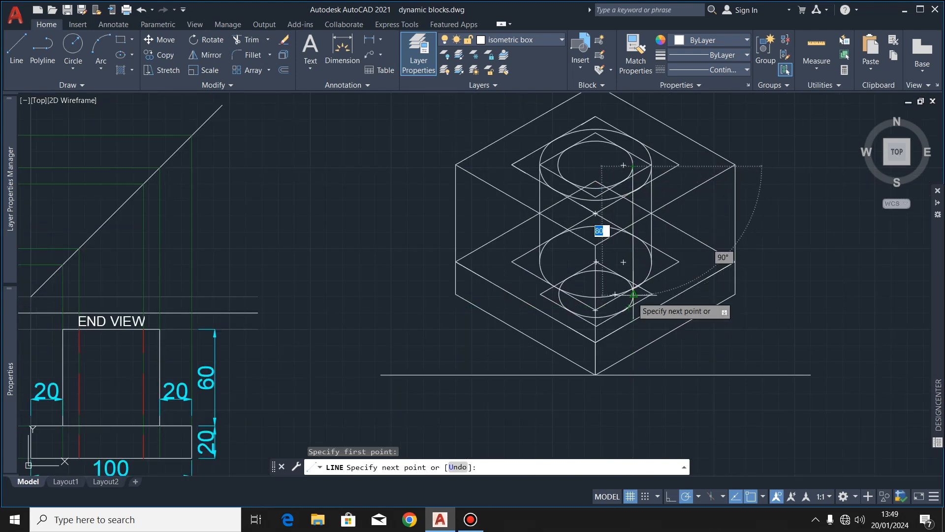
scroll(632, 293, "up", 4)
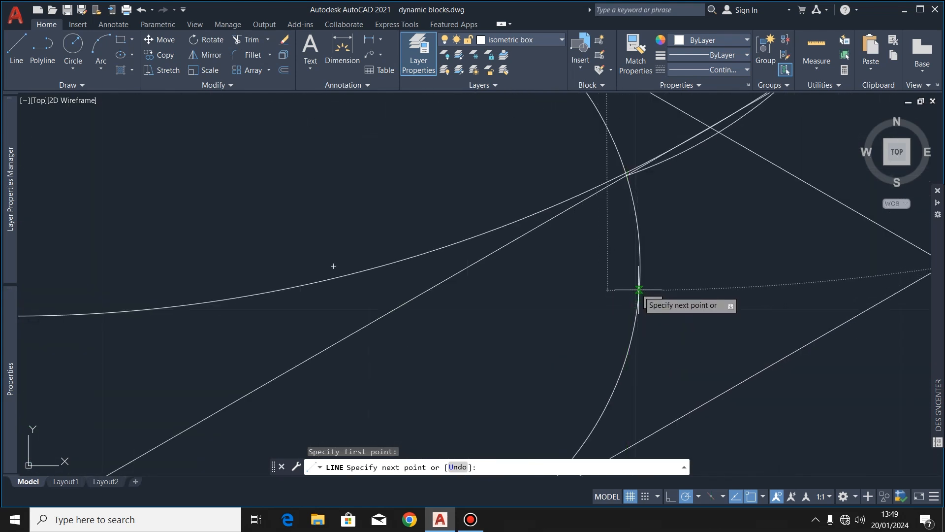
left_click(640, 283)
scroll(665, 331, "down", 5)
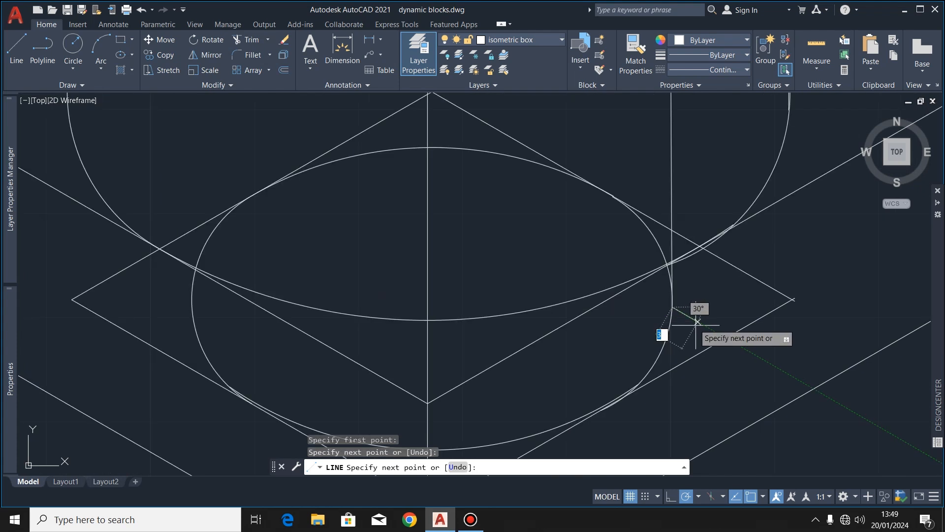
key("Escape")
Draw the hole's left side line from the upper small ellipse's left extreme down to the lower small ellipse.
scroll(698, 334, "down", 4)
scroll(549, 318, "up", 4)
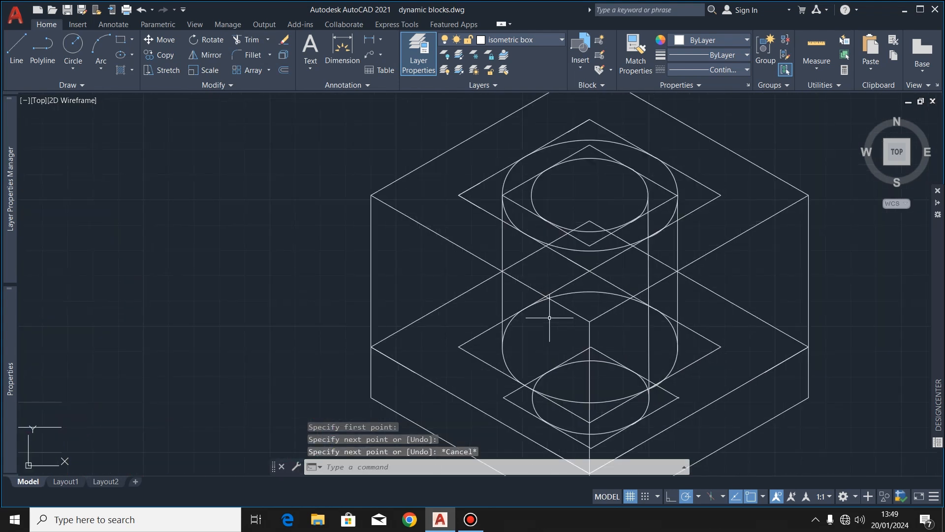
left_click(16, 46)
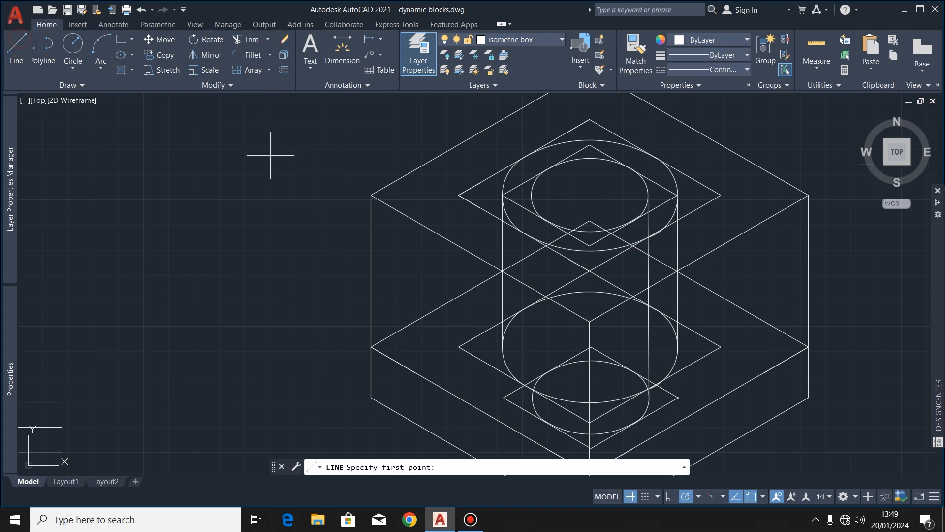
left_click(532, 195)
scroll(562, 397, "up", 5)
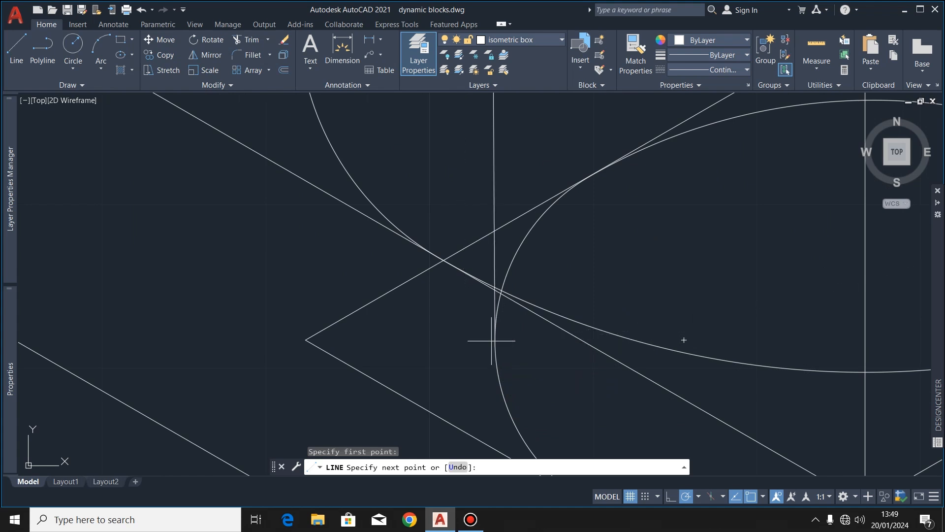
key("Escape")
scroll(468, 365, "down", 5)
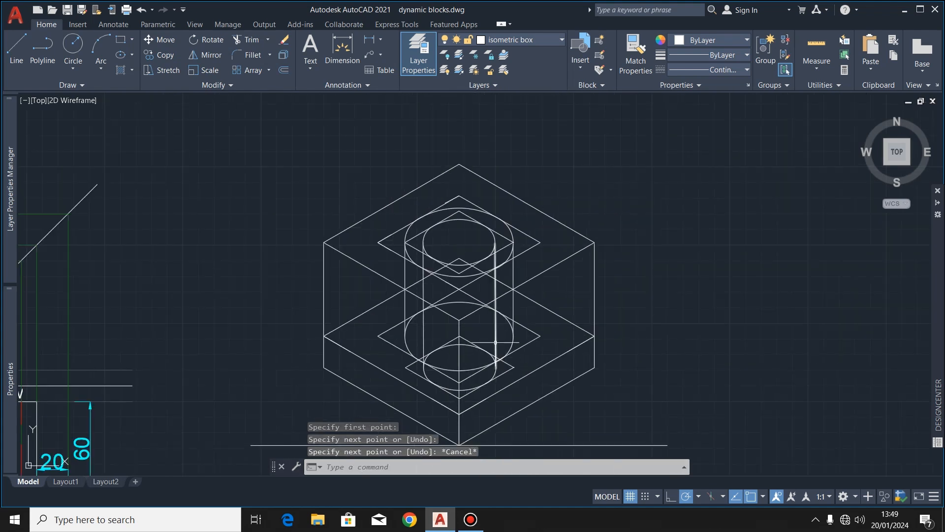
Erase the rhombuses around the cylinder's top and bottom ellipses and around both hole ellipses.
scroll(399, 328, "up", 2)
left_click(629, 185)
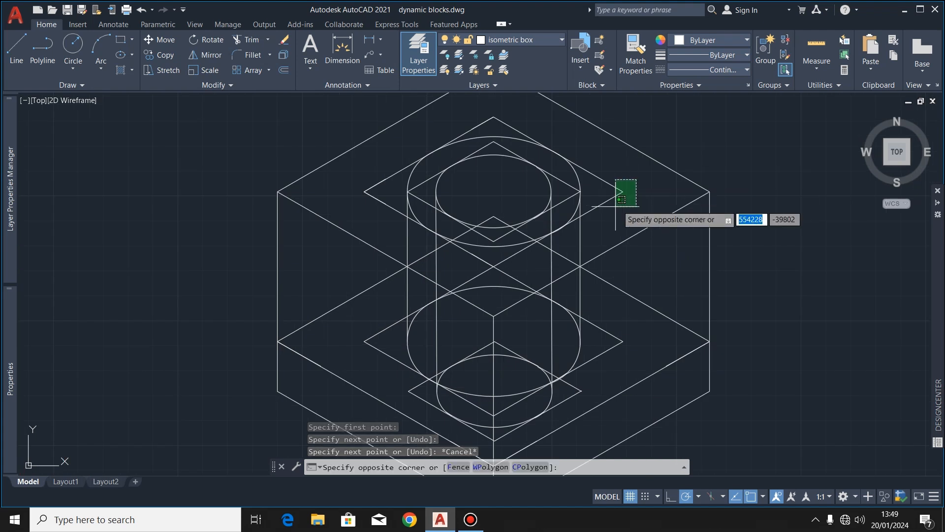
left_click(607, 212)
left_click(387, 168)
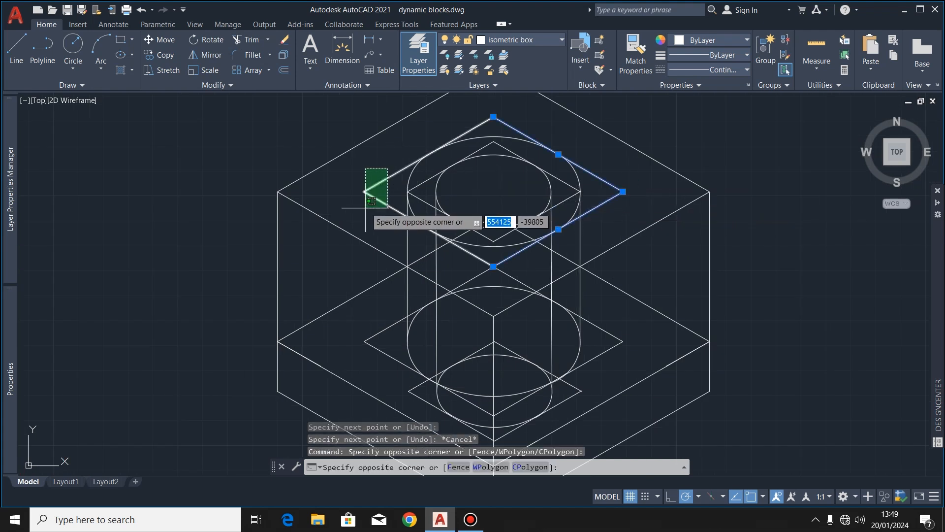
left_click(364, 204)
left_click(429, 185)
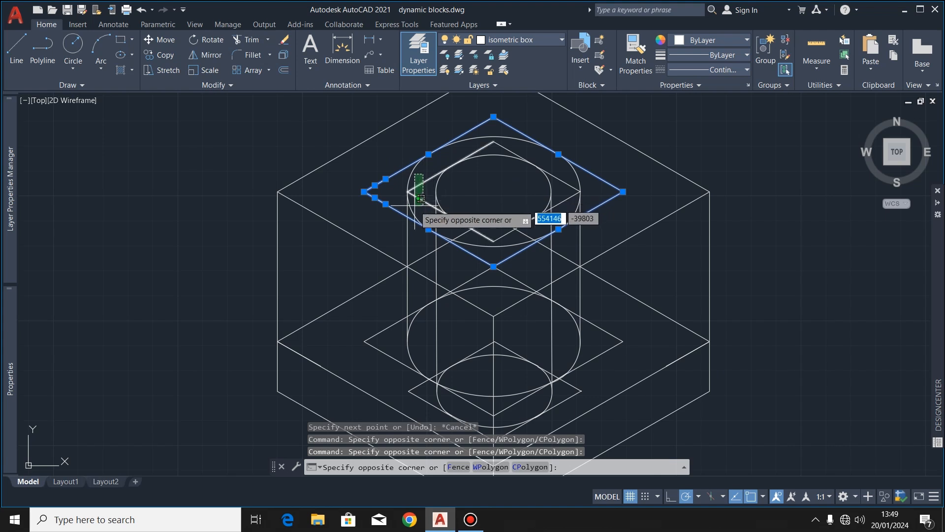
left_click(424, 206)
left_click(575, 189)
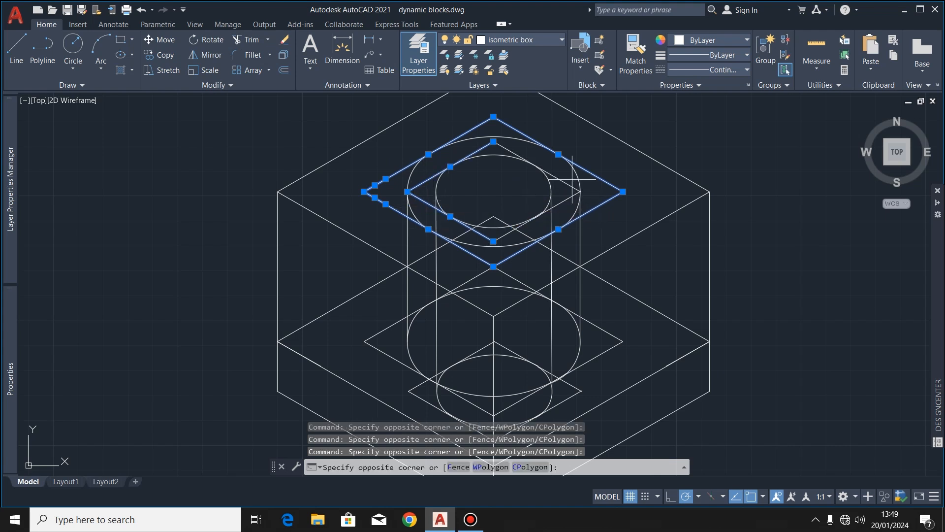
left_click(562, 201)
scroll(645, 159, "down", 2)
left_click(640, 273)
left_click(620, 246)
left_click(493, 254)
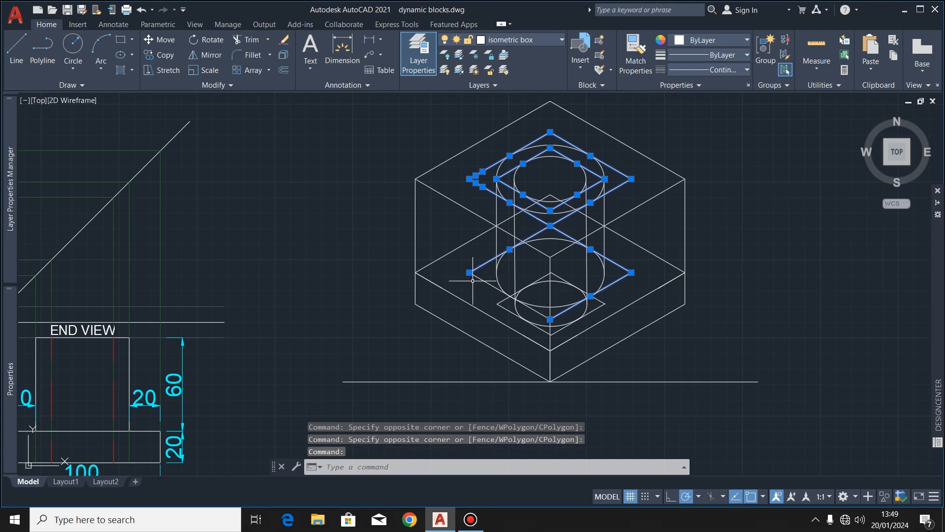
left_click(478, 291)
left_click(485, 277)
left_click(486, 272)
left_click(470, 290)
scroll(531, 322, "up", 3)
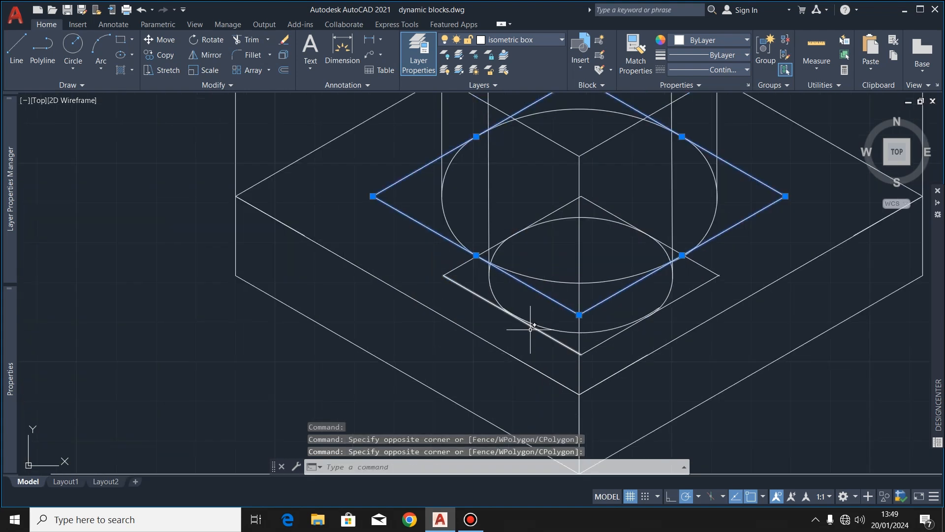
left_click(456, 256)
left_click(440, 291)
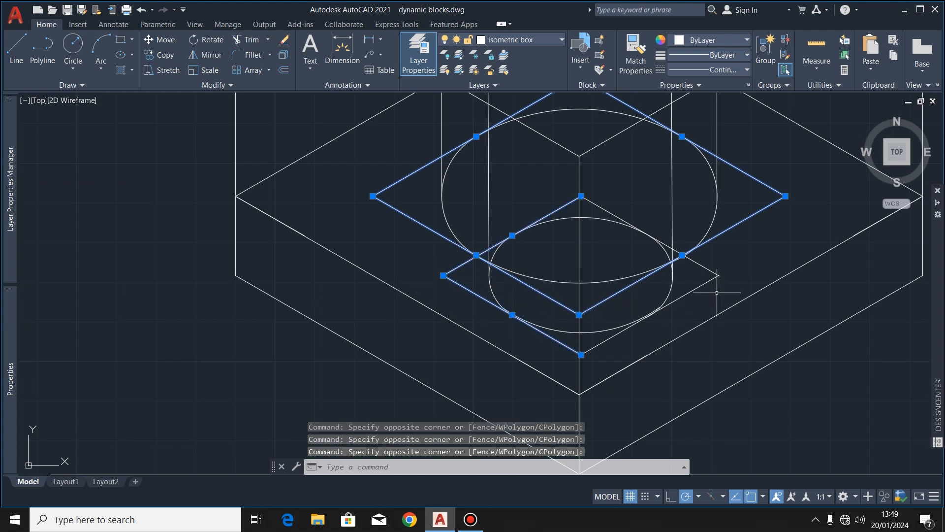
left_click(733, 269)
left_click(686, 290)
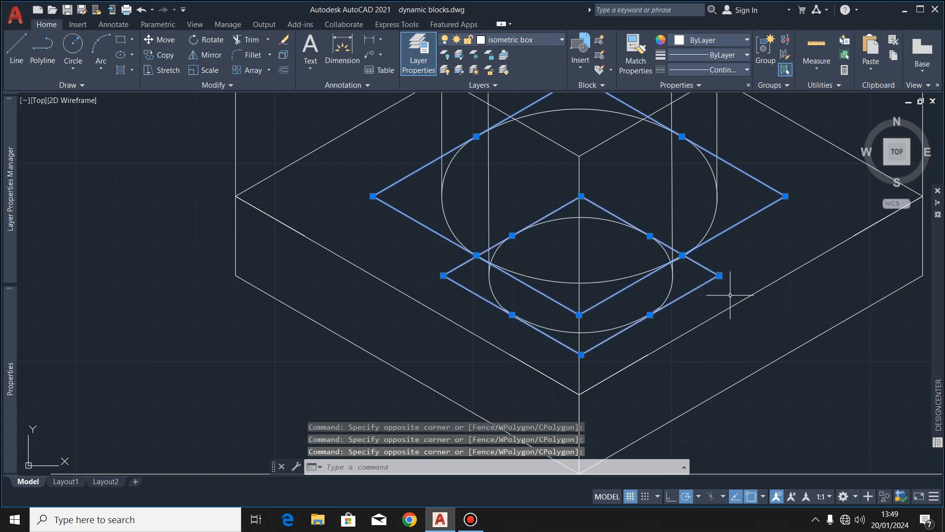
key("Delete")
Erase the two short leftover line segments above and below the cylinder's top ellipse.
scroll(621, 329, "down", 6)
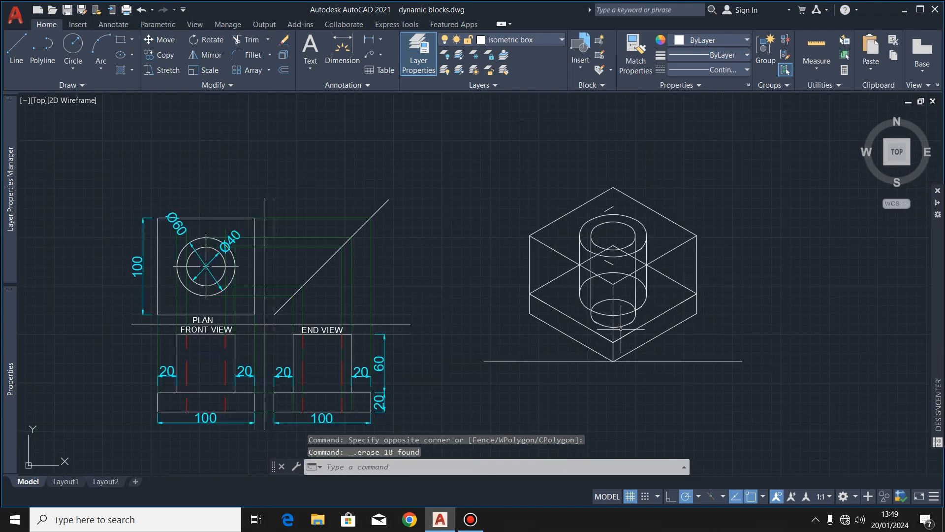
scroll(673, 234, "up", 2)
left_click(581, 191)
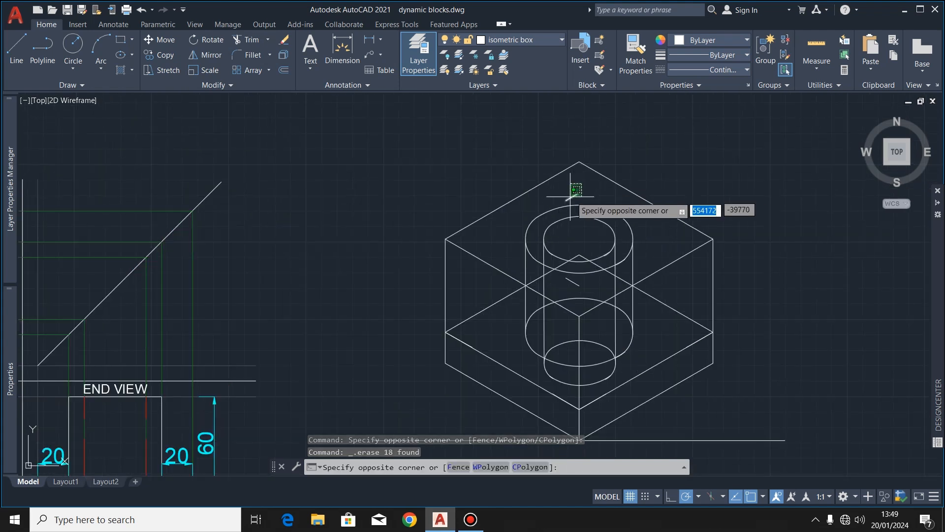
left_click(571, 290)
key("Delete")
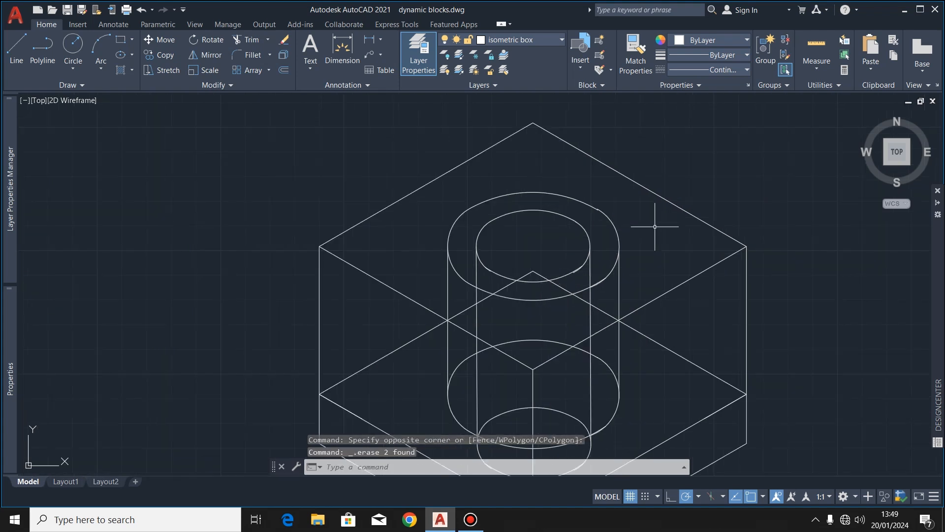
Trim away the isometric box's outer edges above the base plate and its upper front-left edge.
scroll(645, 378, "up", 2)
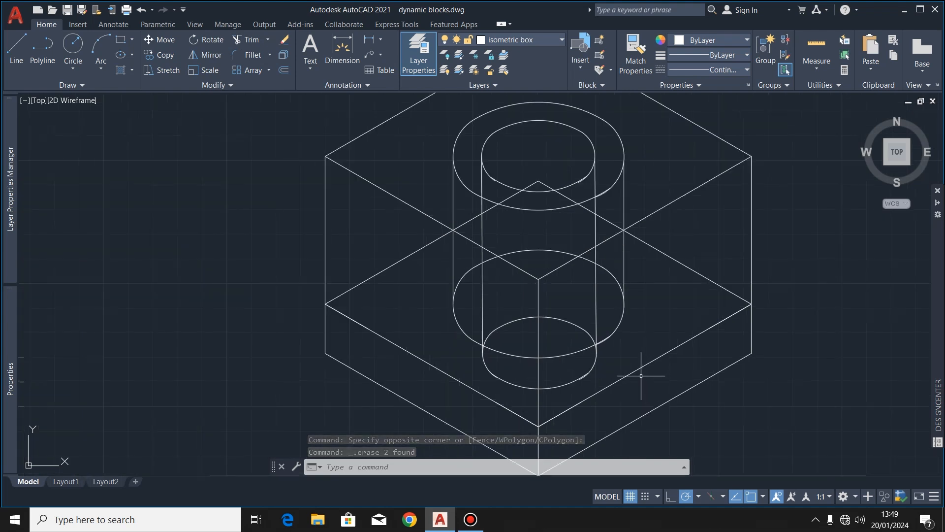
scroll(634, 363, "down", 2)
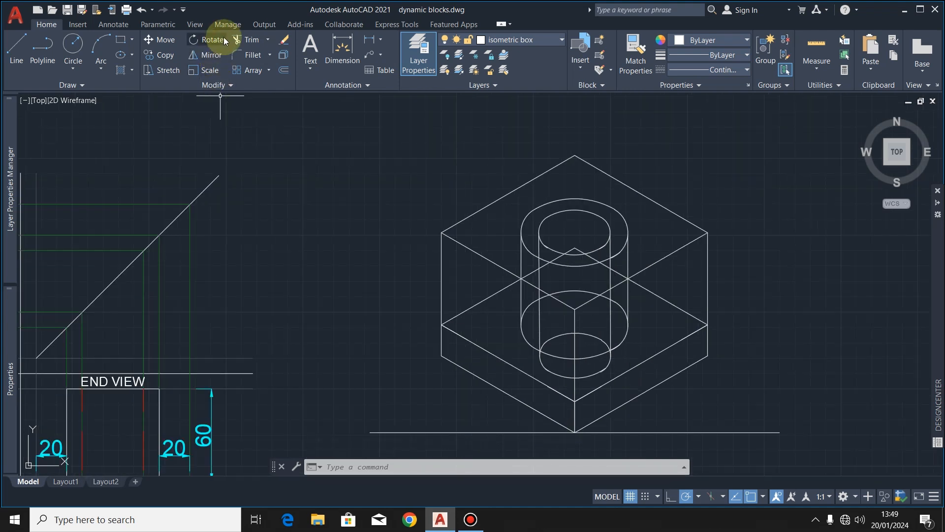
left_click(244, 39)
mouse_move(741, 266)
left_mouse_down()
mouse_move(696, 277)
mouse_move(686, 268)
mouse_move(686, 206)
left_mouse_up()
mouse_move(586, 163)
left_mouse_down()
mouse_move(490, 178)
mouse_move(485, 194)
left_mouse_up()
mouse_move(480, 237)
left_mouse_down()
mouse_move(463, 244)
mouse_move(477, 261)
mouse_move(499, 274)
mouse_move(503, 256)
left_mouse_up()
Trim the remaining box-top edge pieces across the cylinder and the front vertical edge between the hole and the base's top corner.
scroll(568, 317, "up", 2)
left_click(531, 277)
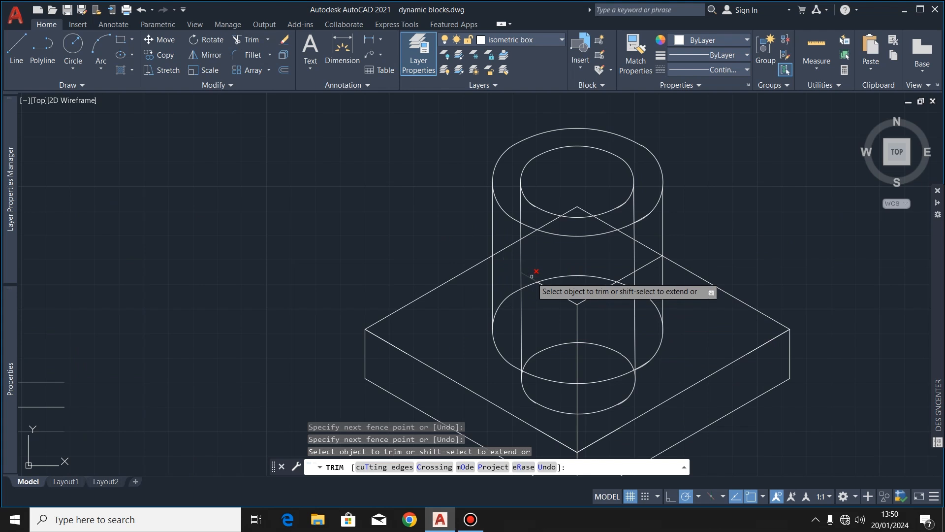
left_click_drag(558, 308, 572, 291)
mouse_move(599, 320)
left_mouse_down()
mouse_move(592, 298)
mouse_move(643, 297)
mouse_move(622, 268)
mouse_move(648, 267)
mouse_move(645, 259)
left_mouse_up()
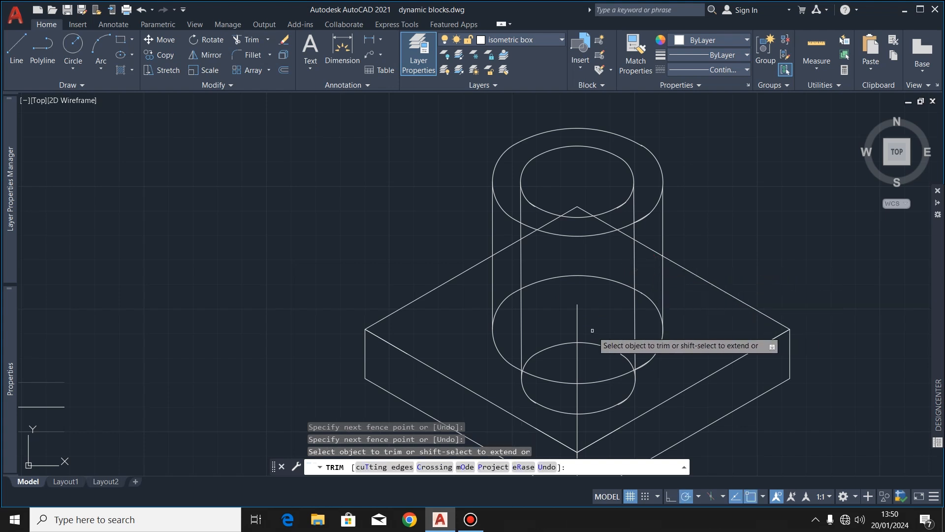
scroll(601, 284, "down", 2)
left_click_drag(590, 370, 585, 378)
key("Escape")
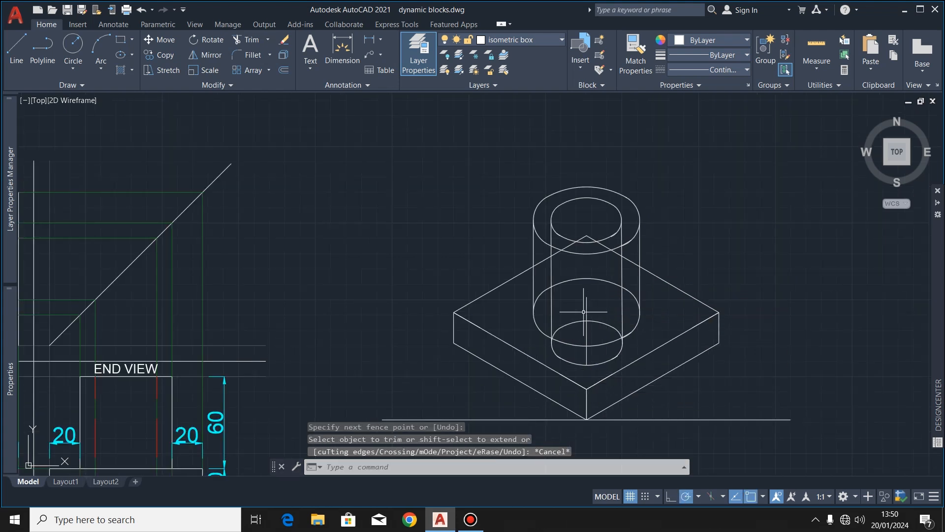
Erase the leftover vertical line running through the middle of the hole's bottom ellipse.
left_click(698, 366)
left_click(581, 302)
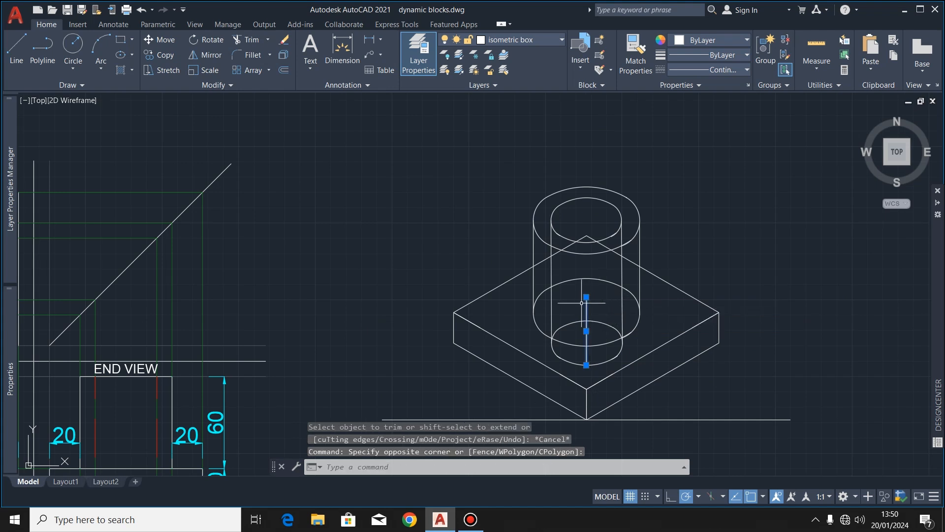
key("Delete")
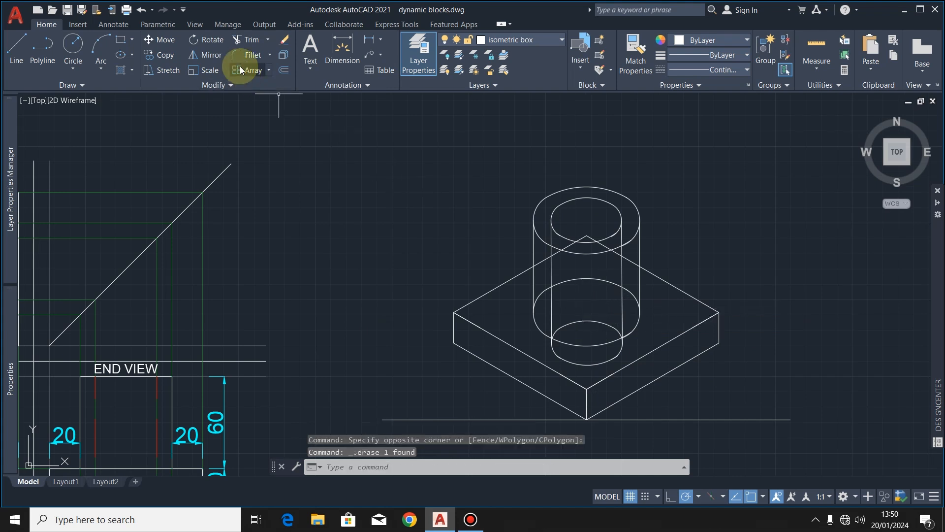
Trim the base plate's two rear top edges where they pass behind the cylinder.
left_click(250, 41)
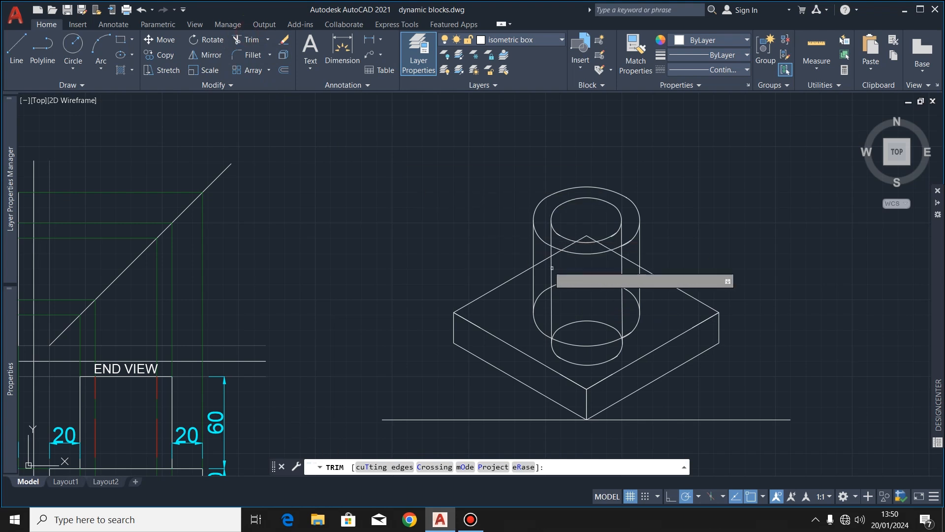
left_click(632, 264)
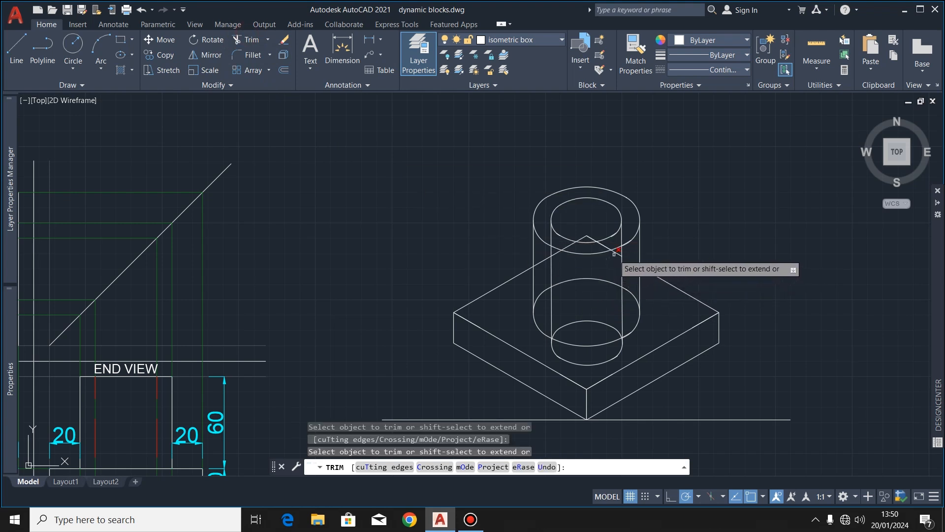
left_click(600, 252)
left_click(542, 261)
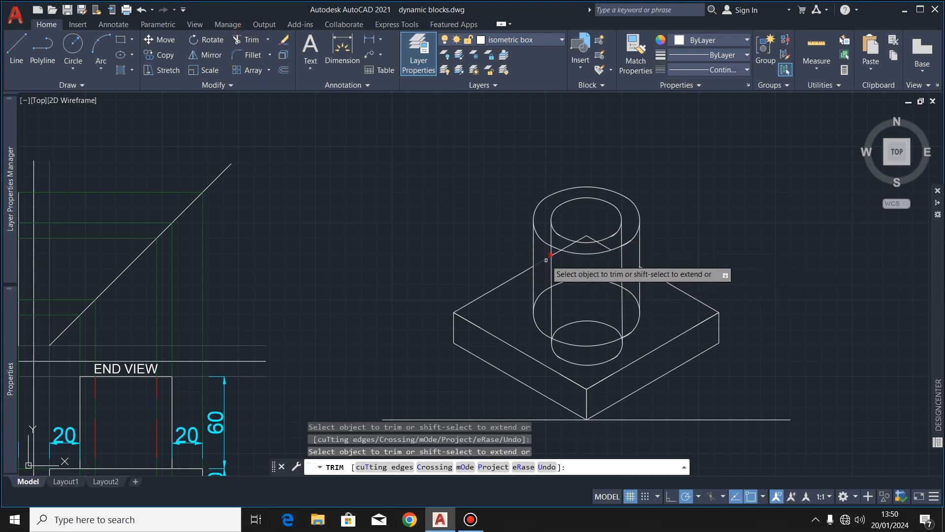
key("Escape")
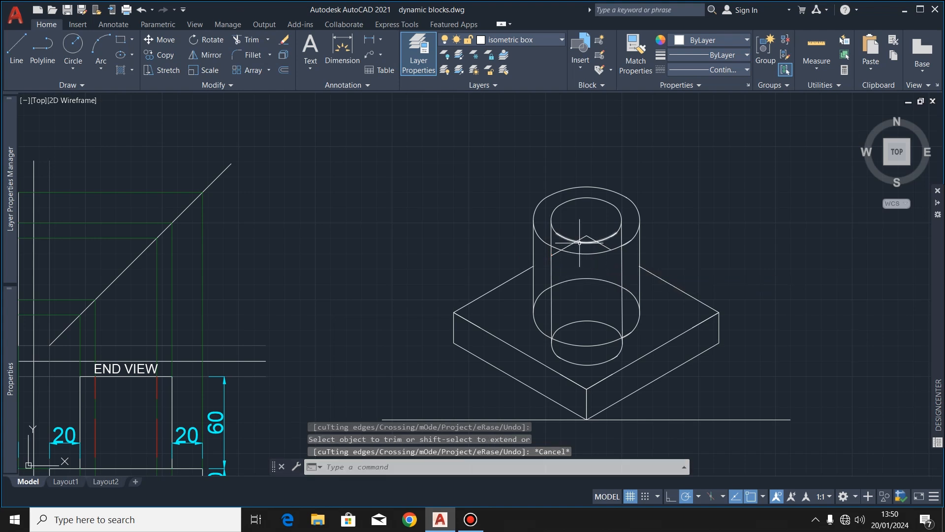
Erase the two remaining rear-edge pieces meeting at the base's back corner inside the cylinder.
scroll(581, 242, "up", 4)
left_click(606, 219)
left_click(588, 230)
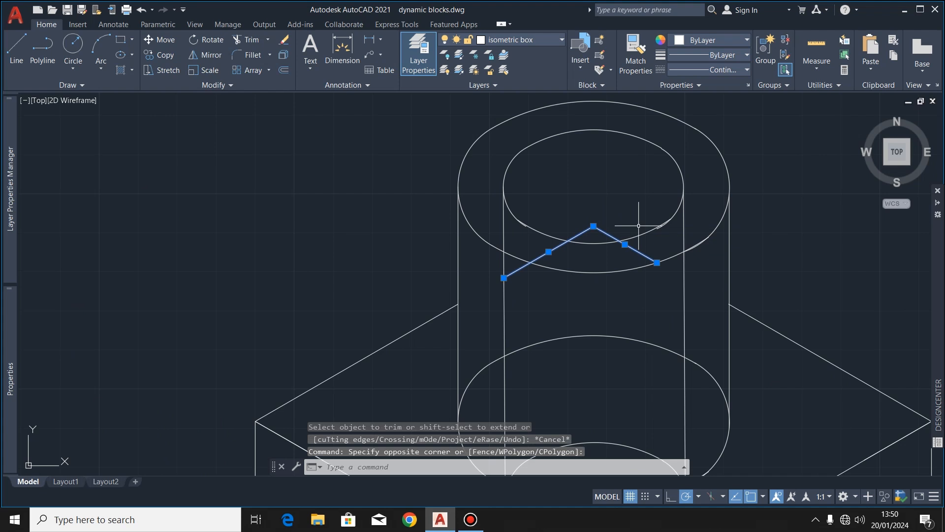
key("Delete")
scroll(549, 225, "down", 4)
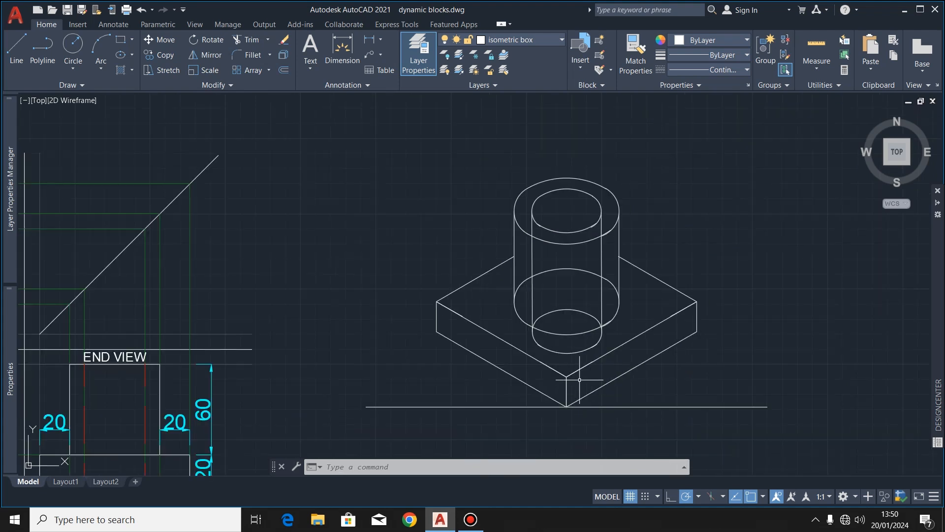
scroll(617, 237, "down", 2)
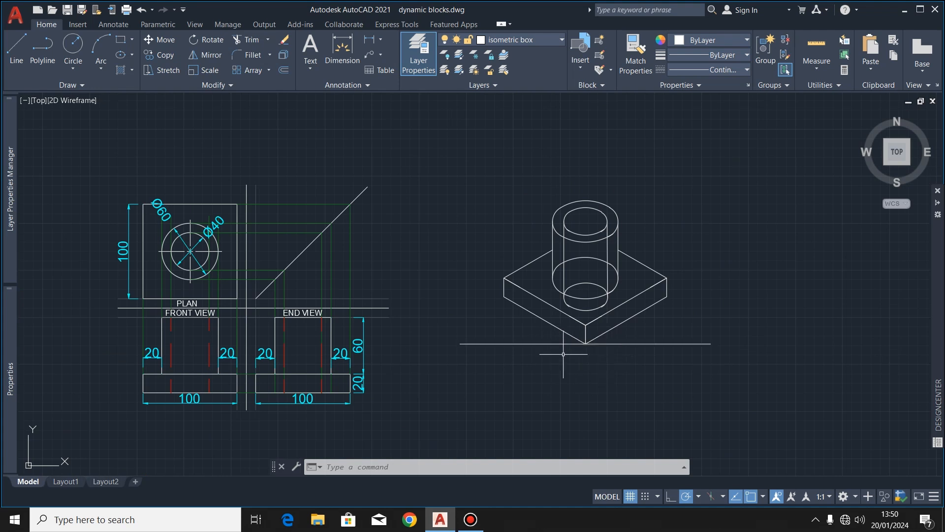
Put the hole's two vertical sides and its bottom ellipse on the hidden lines layer with the DASHEDX2 linetype.
scroll(586, 272, "up", 2)
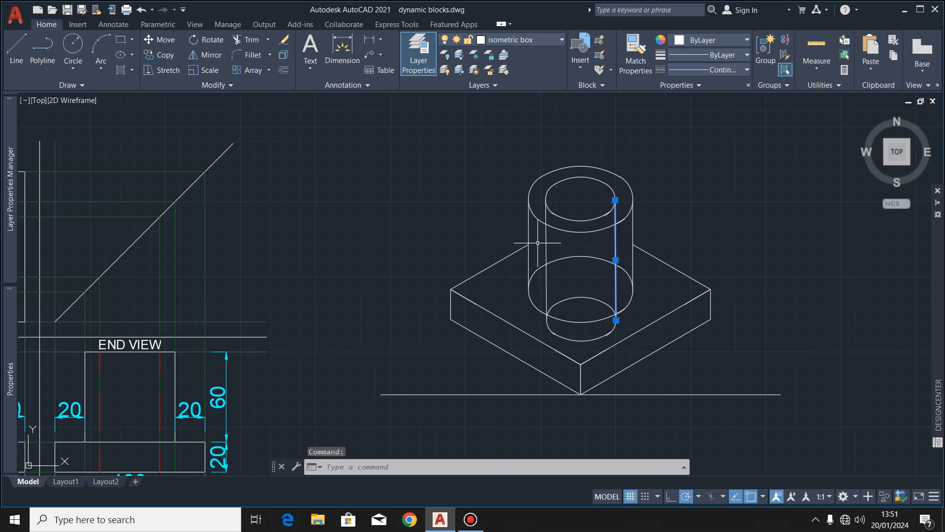
left_click(595, 339)
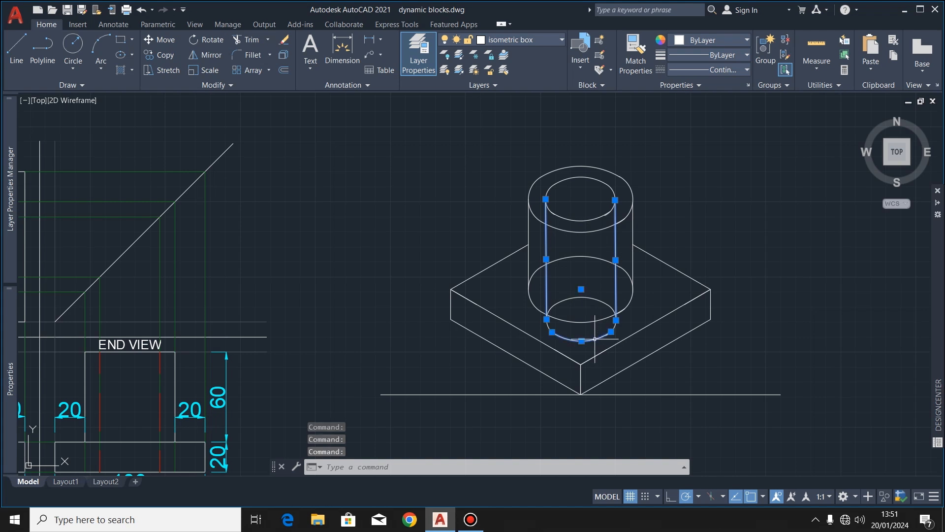
left_click(607, 304)
scroll(611, 325, "up", 4)
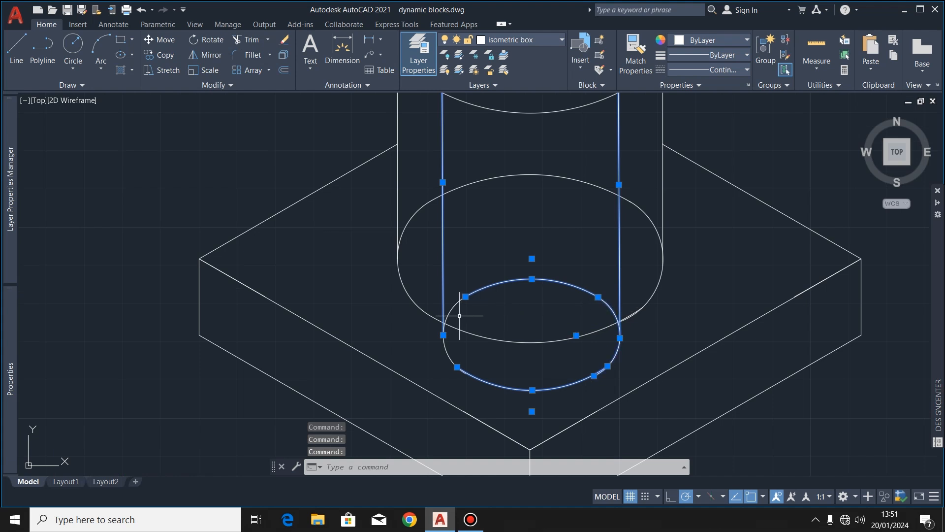
scroll(497, 351, "down", 2)
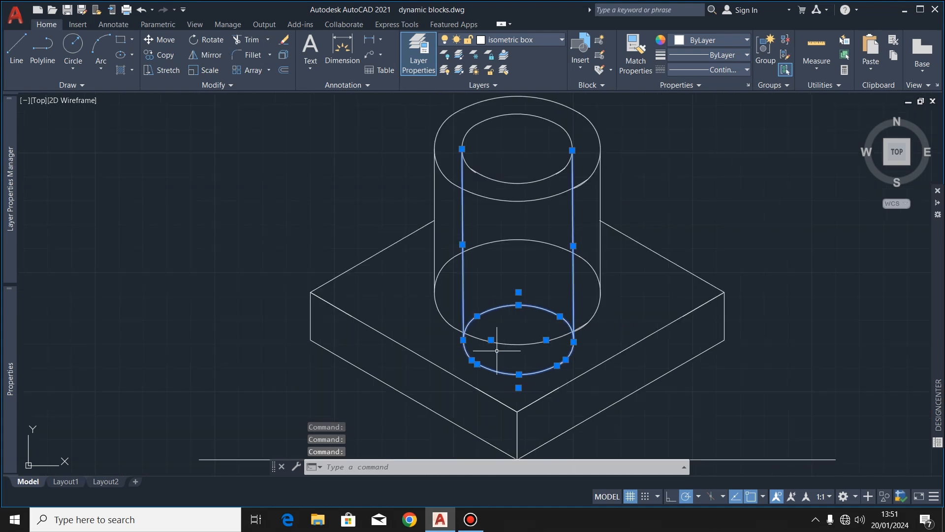
scroll(507, 349, "down", 2)
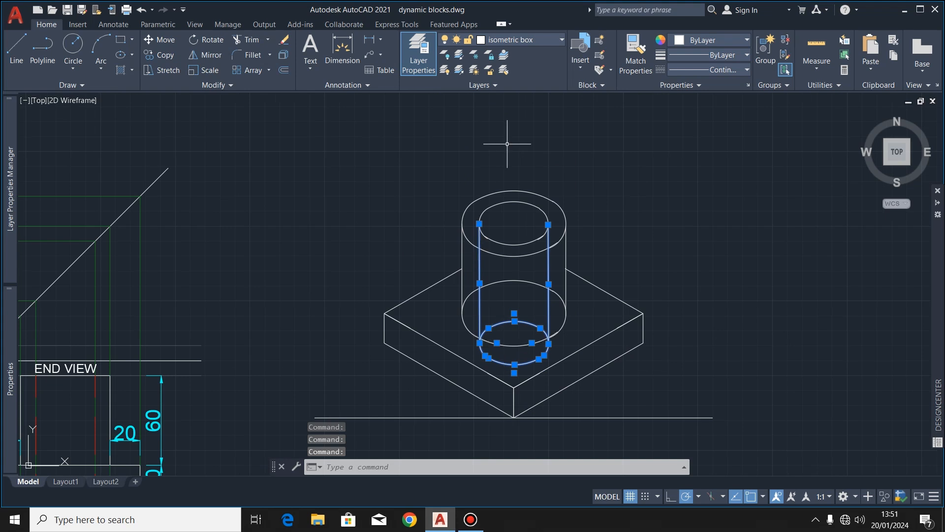
left_click(527, 40)
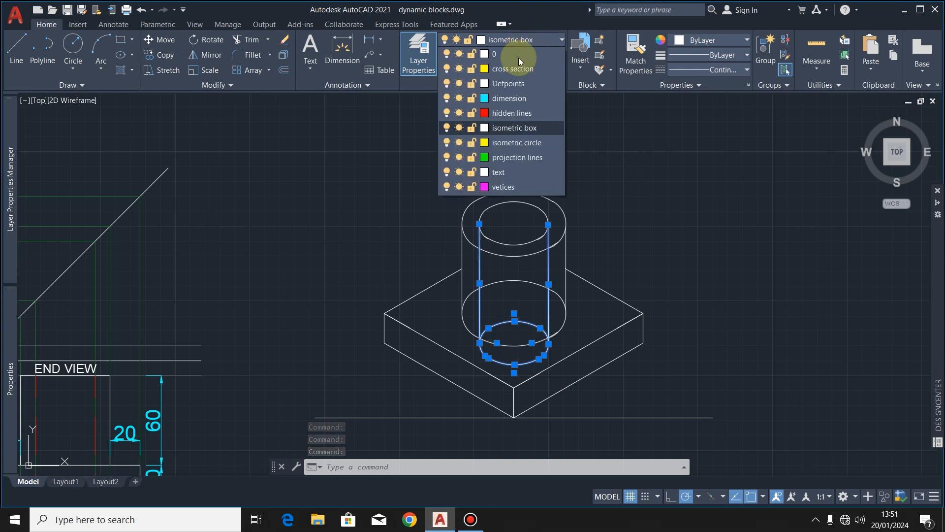
left_click(517, 113)
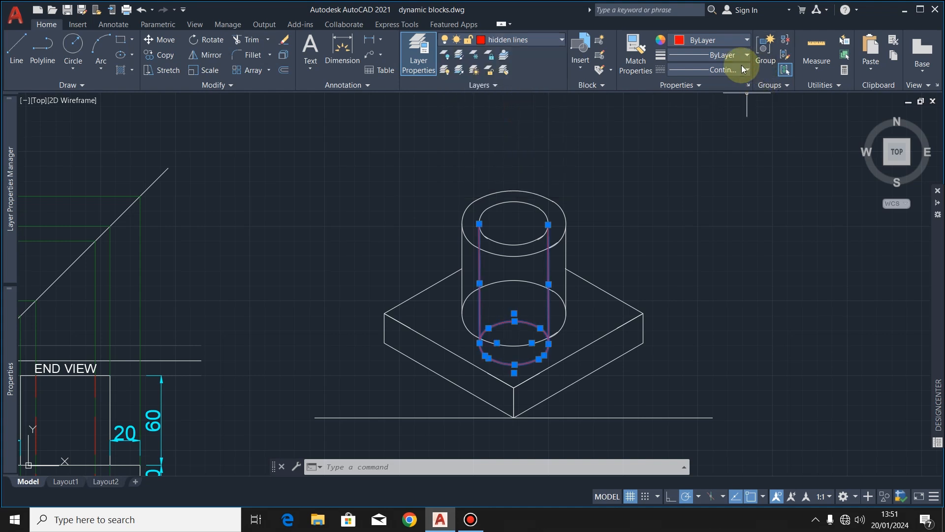
left_click(727, 70)
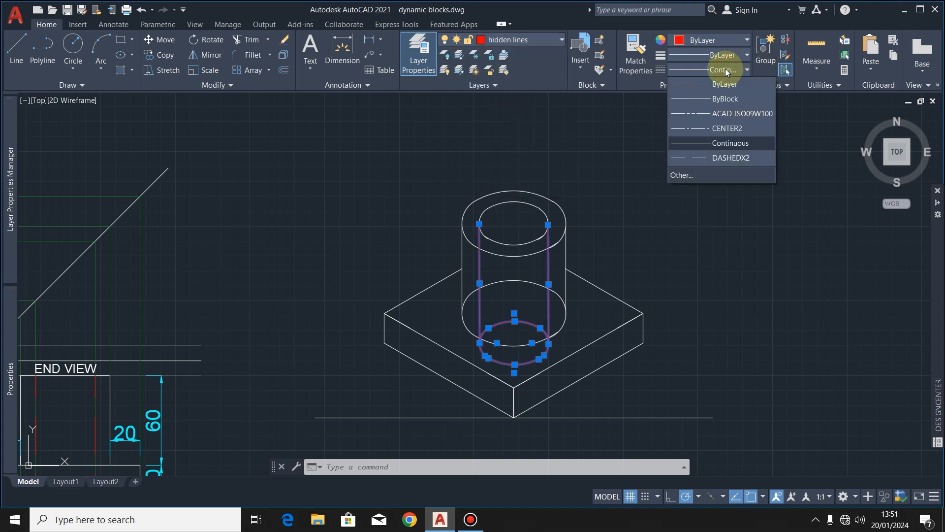
left_click(723, 158)
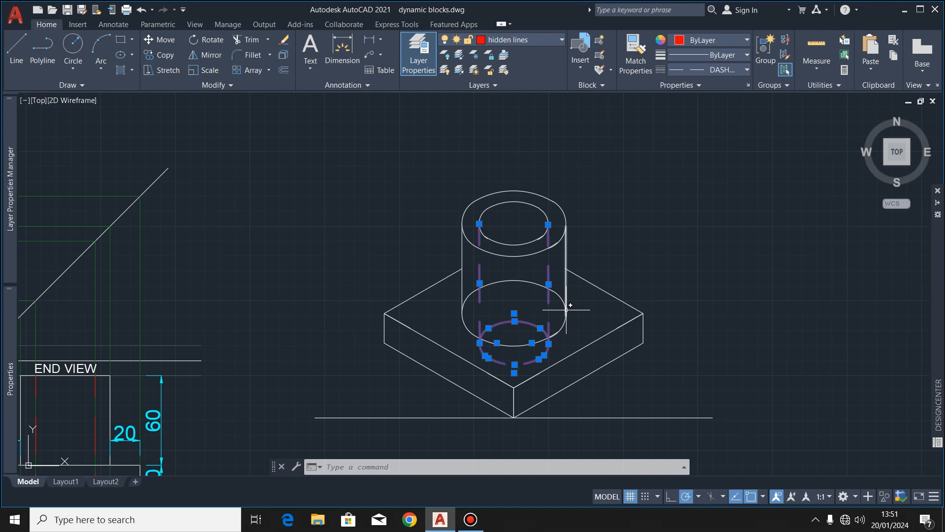
key("Escape")
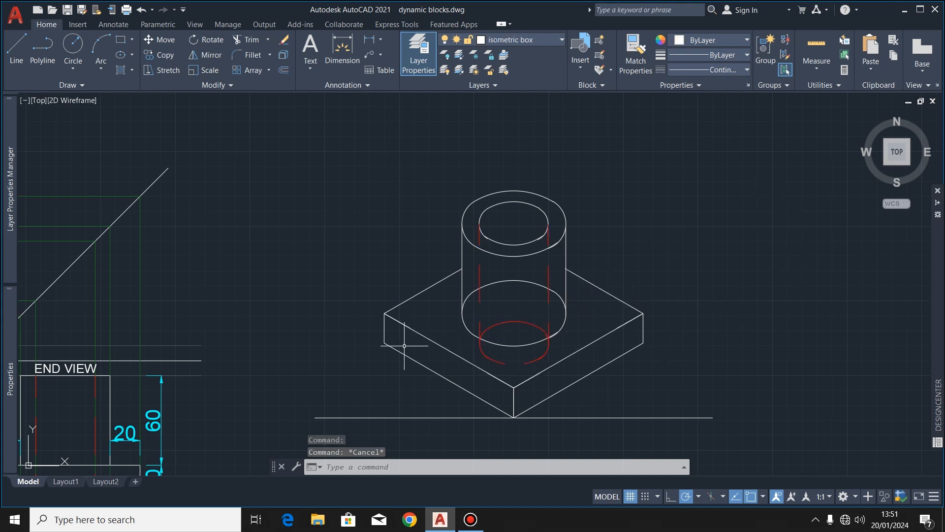
Give the rear arc of the cylinder's bottom ellipse the DASHEDX2 linetype and move it to the hidden lines layer.
scroll(404, 346, "up", 2)
scroll(458, 335, "down", 2)
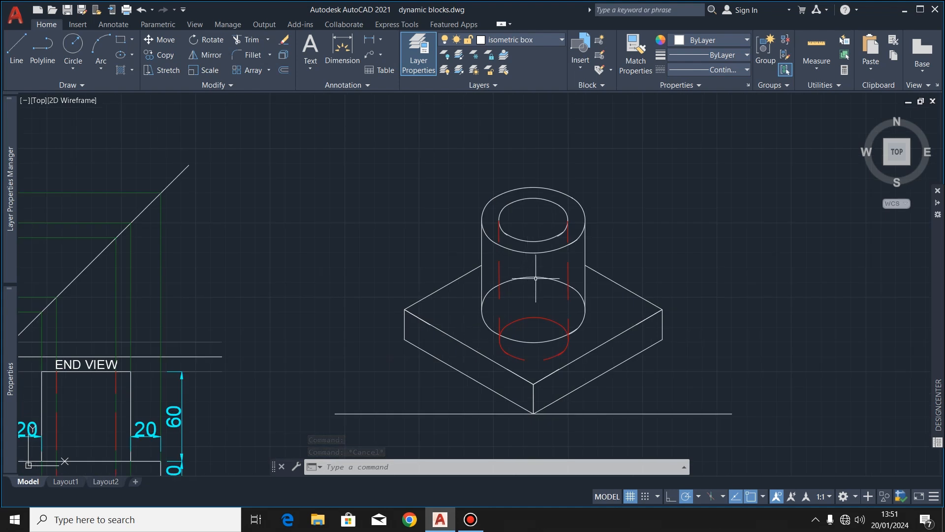
scroll(535, 279, "up", 2)
scroll(541, 269, "down", 2)
scroll(541, 269, "up", 2)
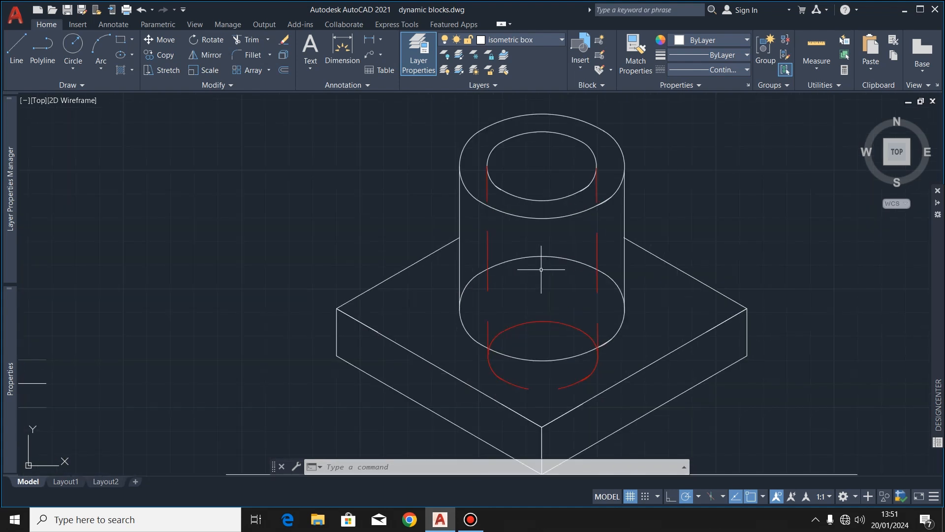
left_click(536, 253)
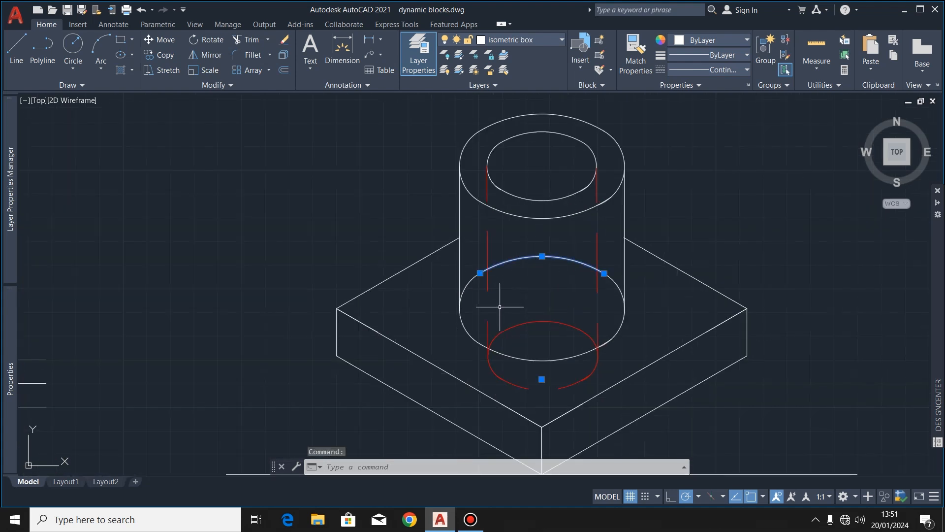
left_click(724, 73)
left_click(727, 154)
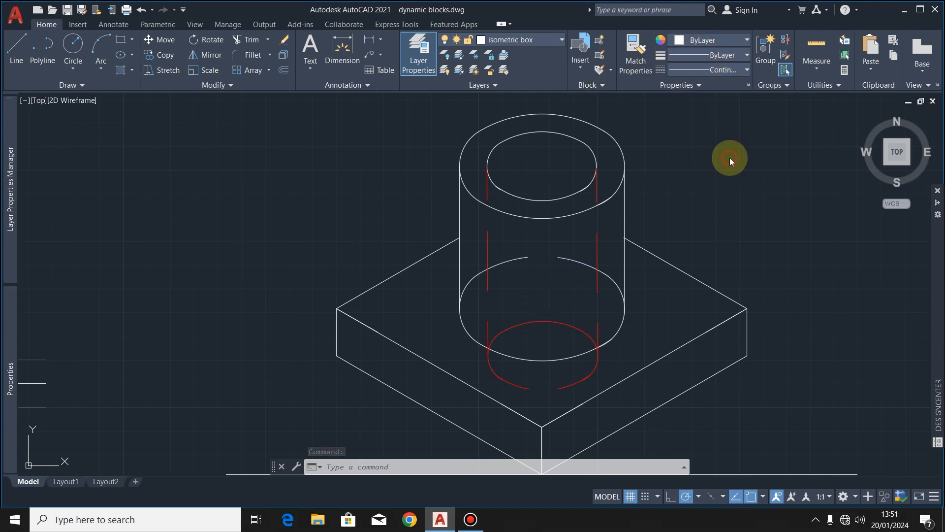
left_click(530, 38)
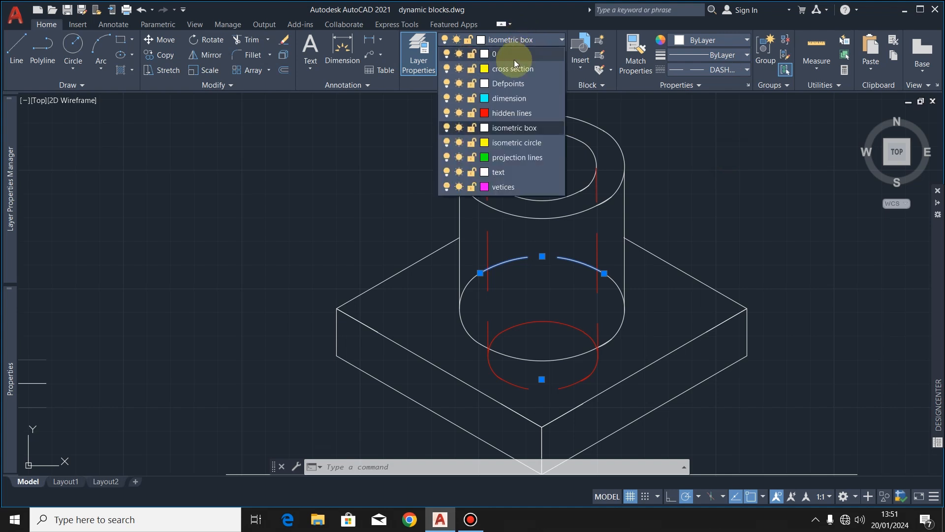
left_click(507, 114)
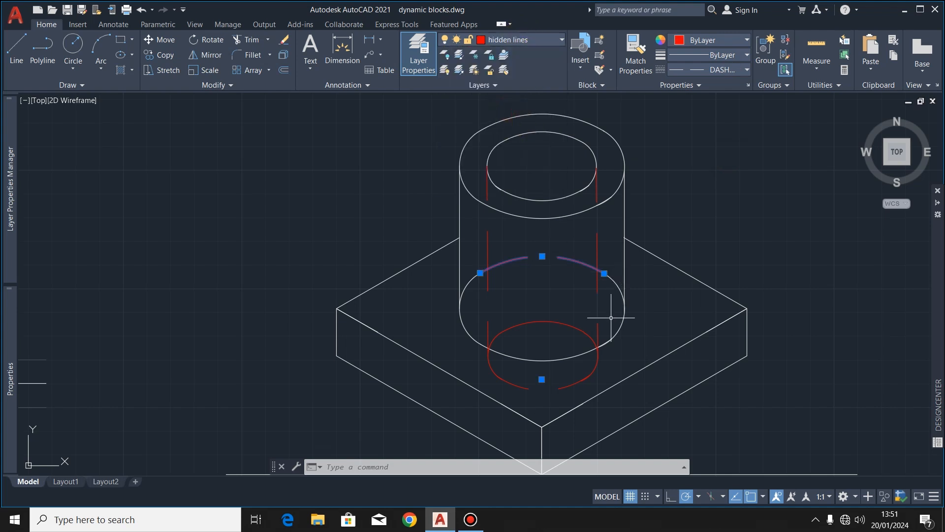
key("Escape")
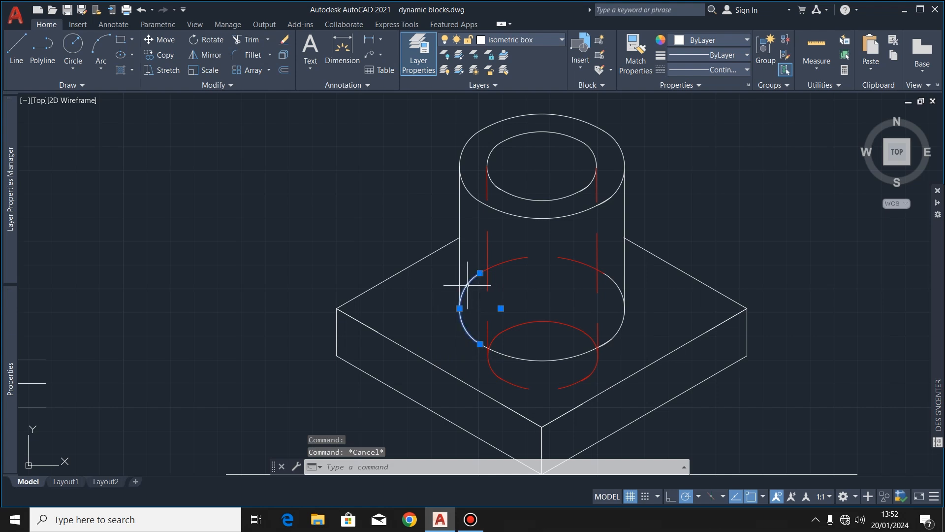
left_click(467, 284)
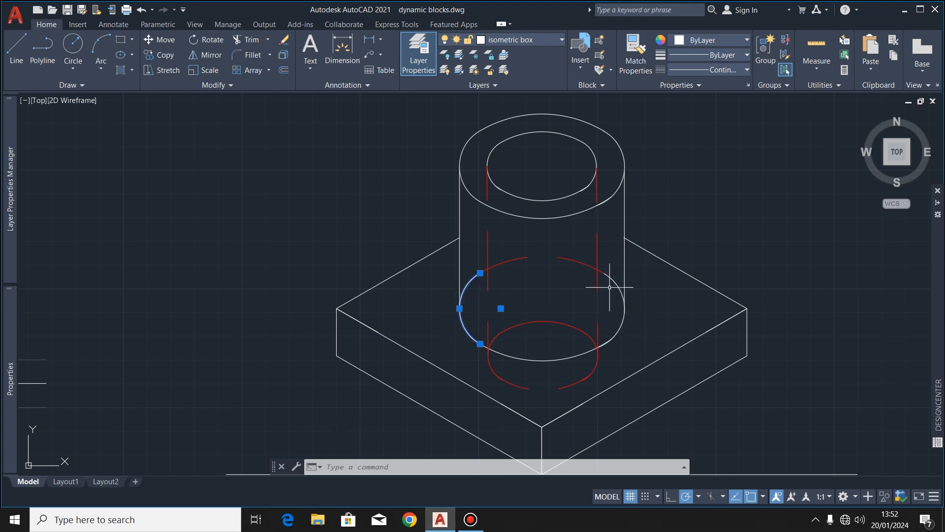
left_click(228, 91)
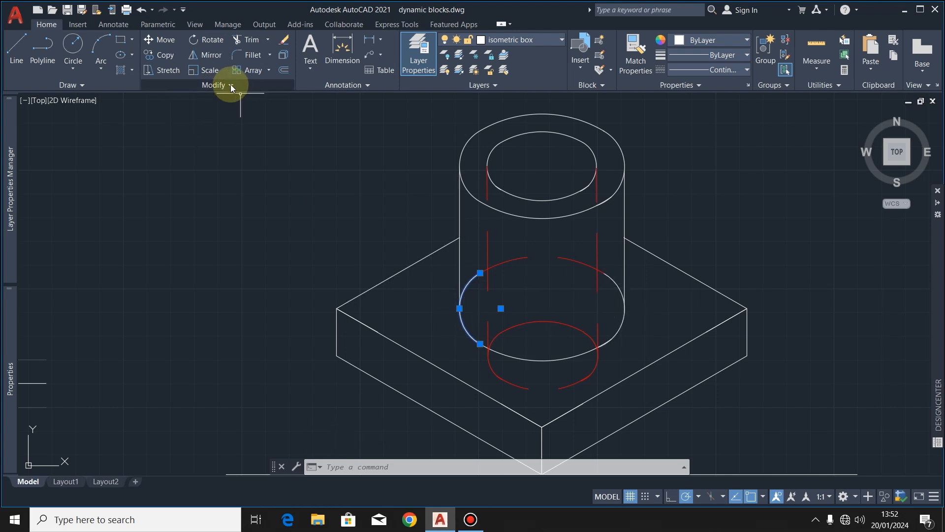
left_click(237, 92)
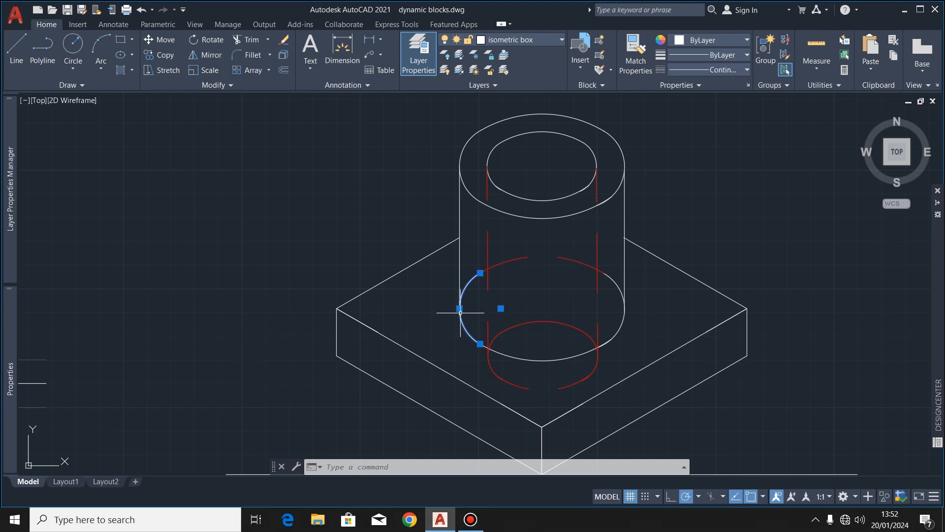
key("Escape")
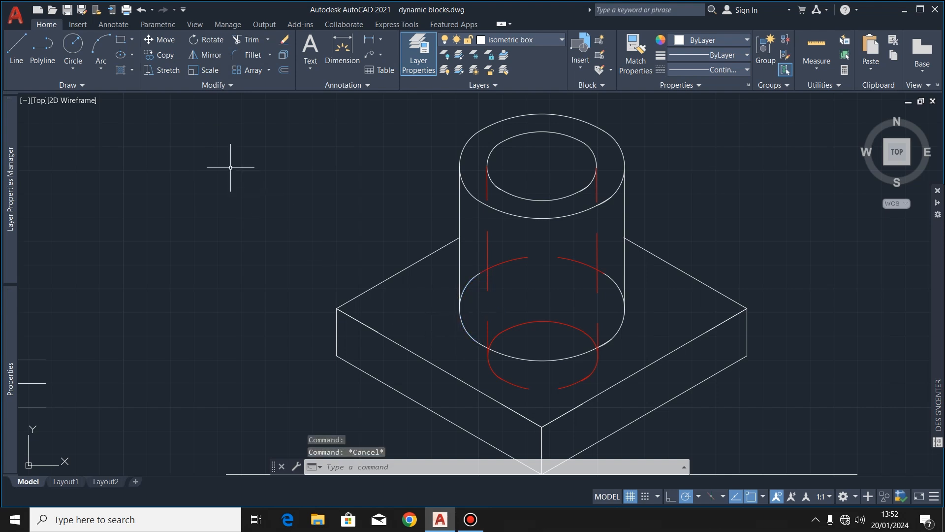
Break the left arc of the cylinder's bottom ellipse at the point where it meets the cylinder's left side, using Break at Point.
left_click(217, 84)
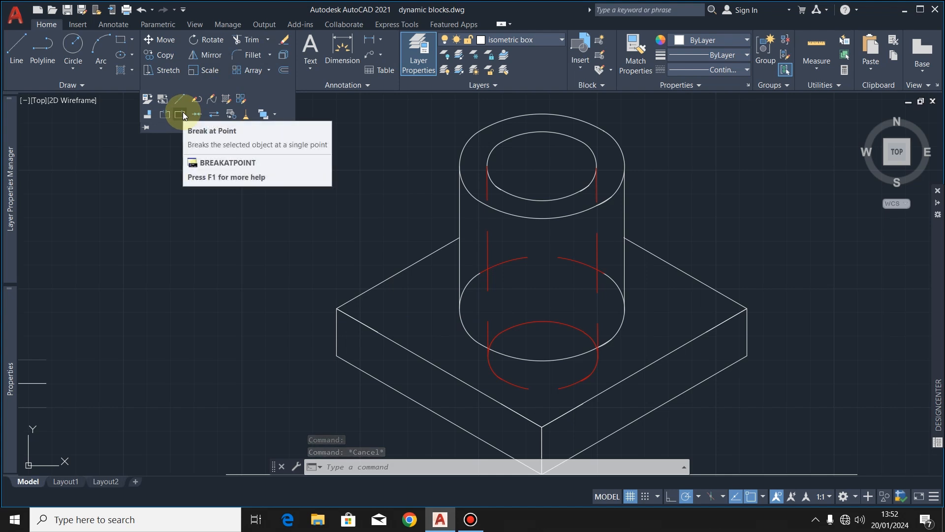
left_click(182, 114)
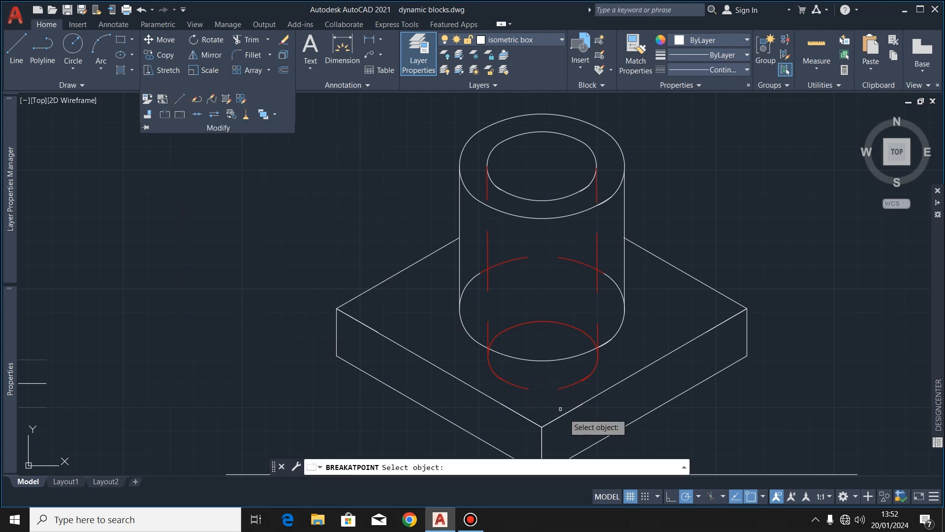
left_click(468, 285)
left_click(459, 308)
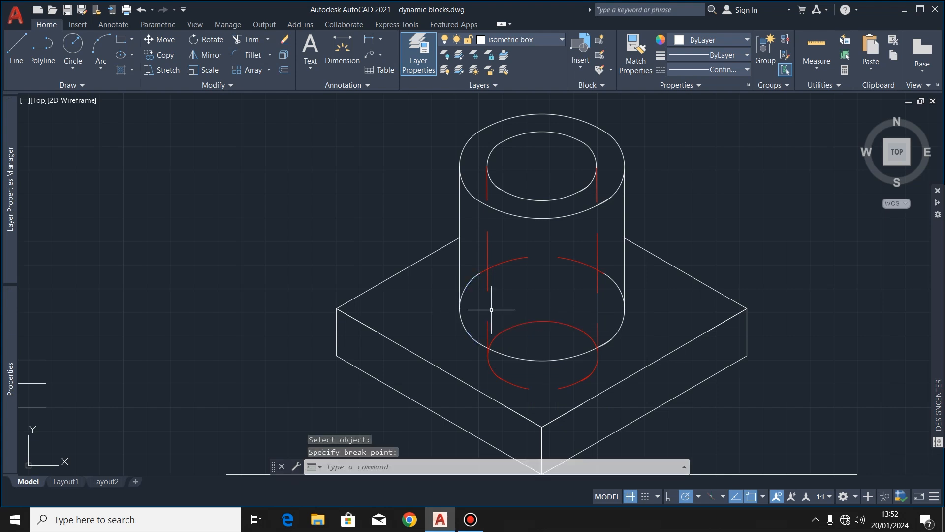
Move the upper piece of the broken left arc of the cylinder's bottom ellipse to the hidden lines layer.
left_click(467, 284)
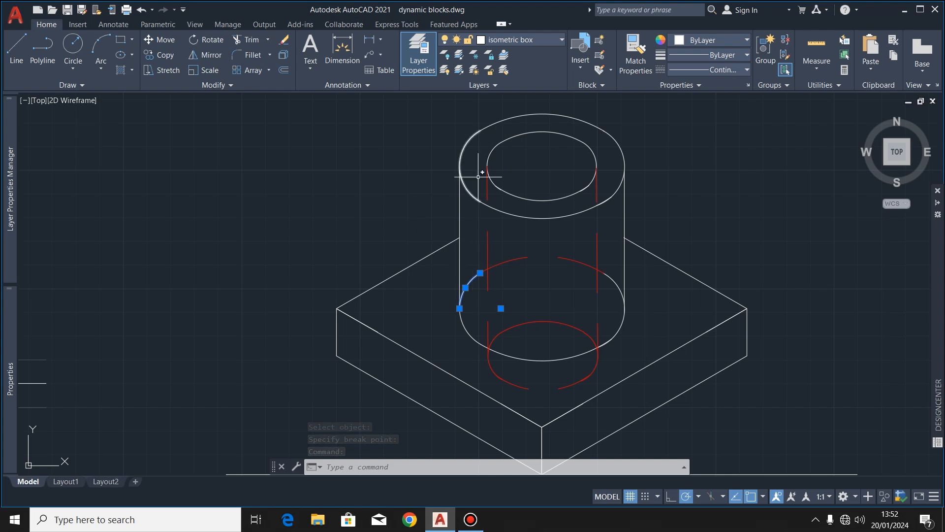
left_click(528, 38)
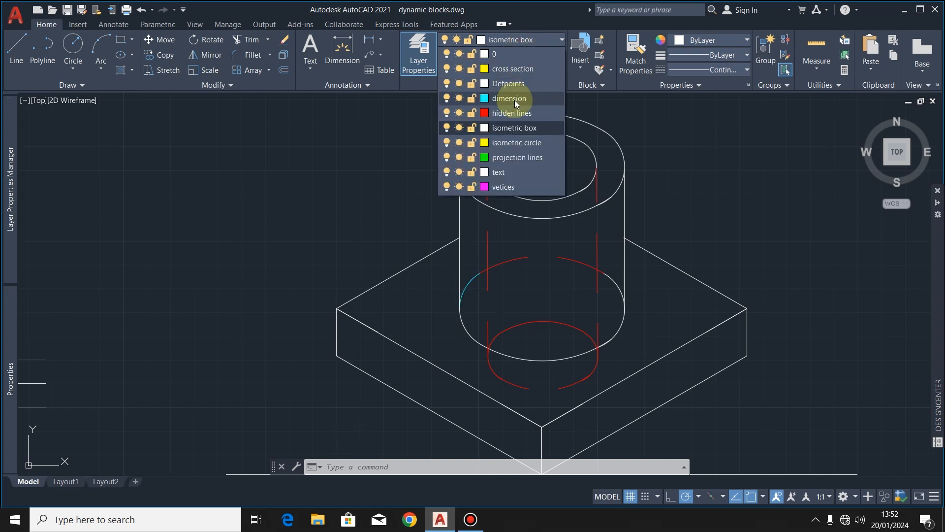
left_click(512, 113)
key("Escape")
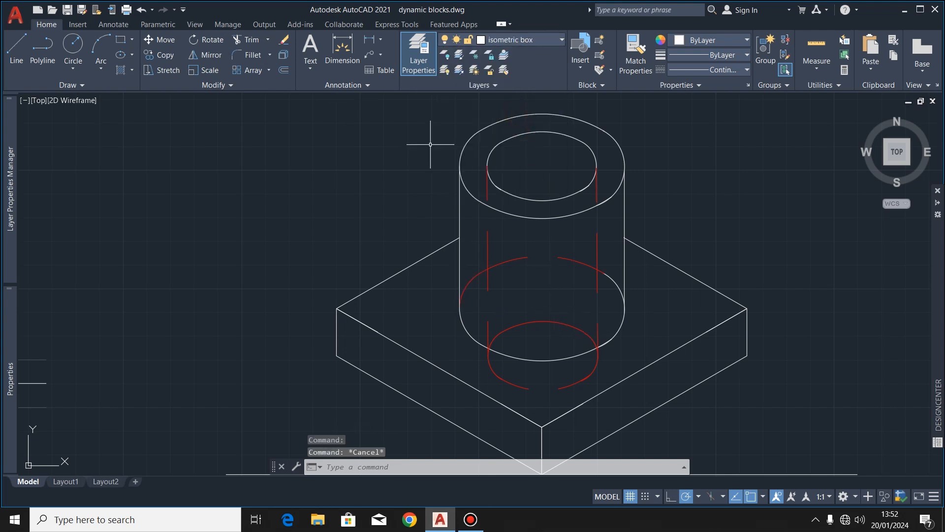
Break the right arc of the cylinder's bottom ellipse where it meets the cylinder's right side, using Break at Point.
left_click(234, 85)
left_click(179, 113)
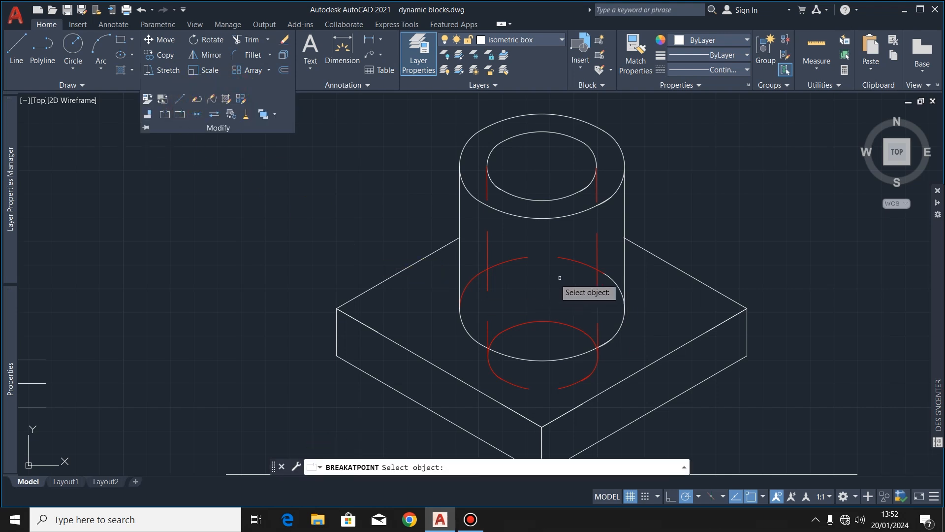
left_click(611, 284)
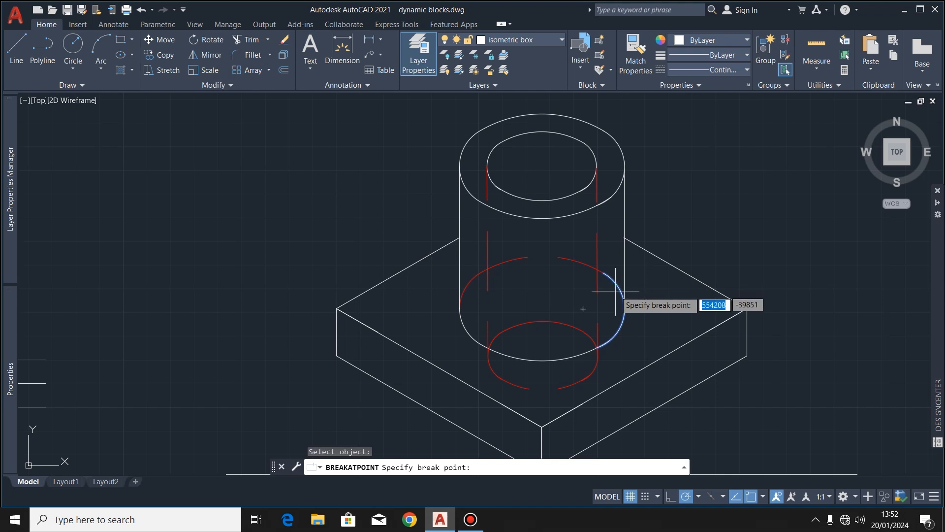
left_click(625, 307)
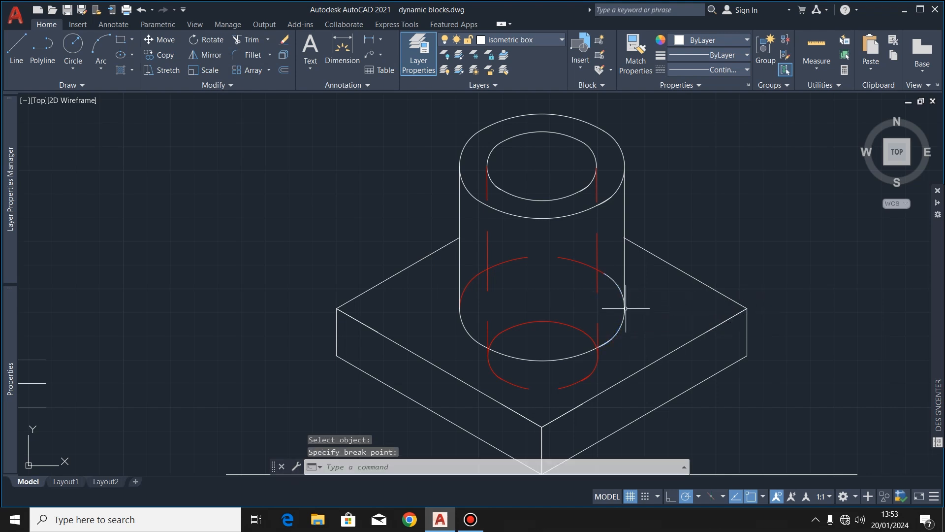
Move the upper piece of the broken right arc of the cylinder's bottom ellipse to the hidden lines layer.
left_click(615, 283)
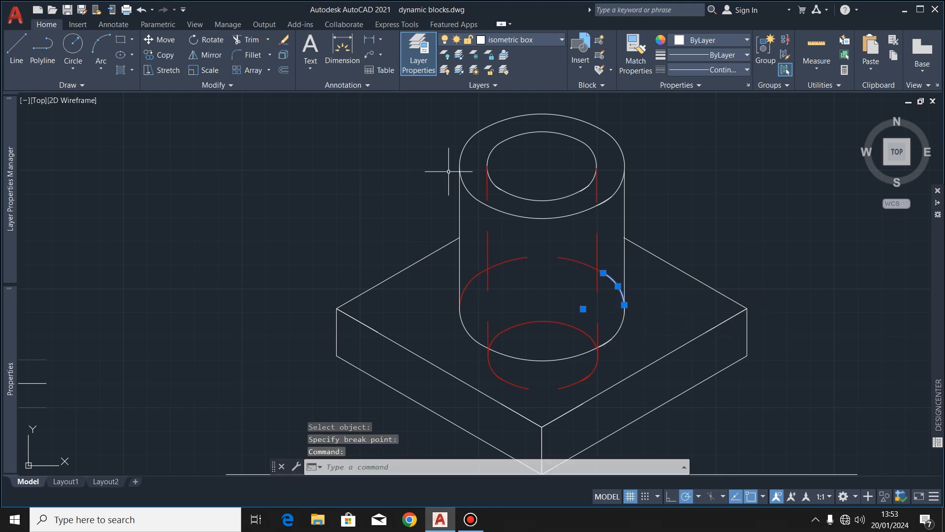
left_click(533, 37)
left_click(507, 101)
key("Escape")
scroll(542, 167, "down", 2)
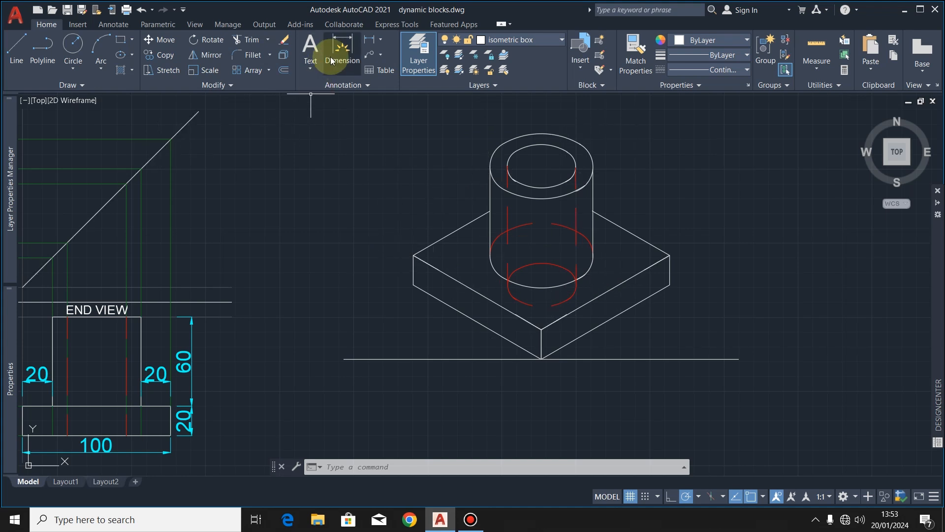
Make the dimension layer current and dimension the base's thickness along the vertical edge at its right corner.
left_click(530, 39)
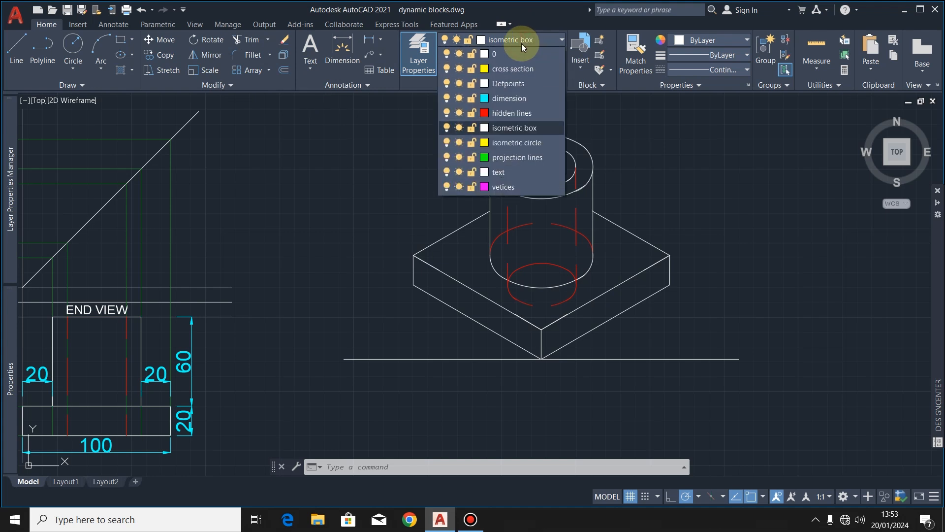
left_click(513, 99)
left_click(342, 52)
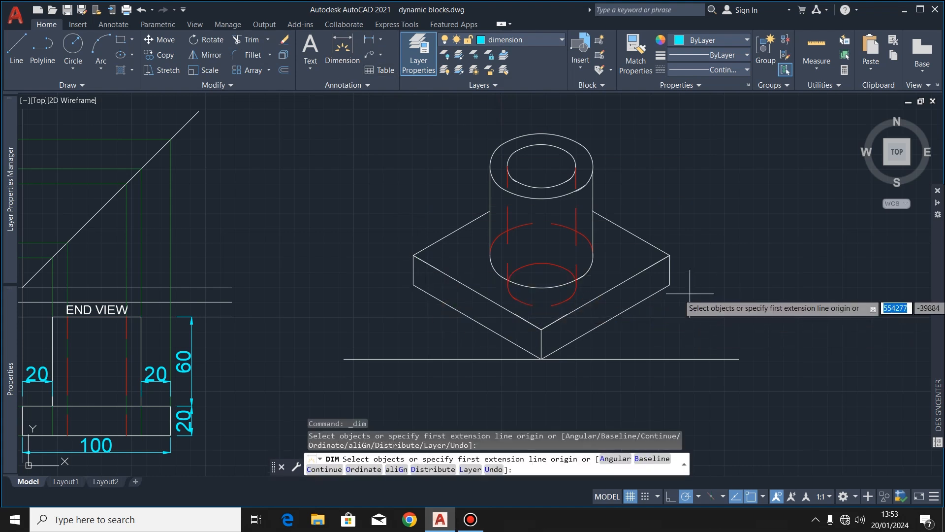
left_click(669, 285)
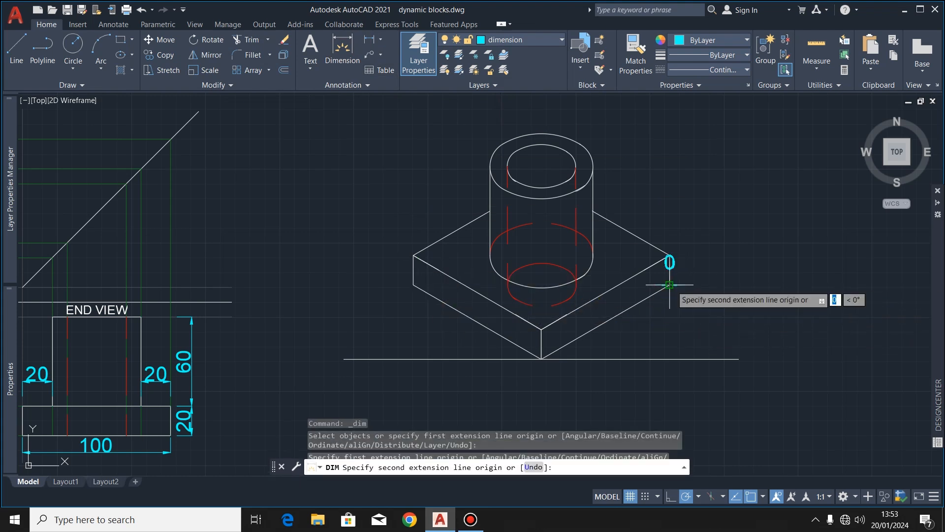
left_click(669, 254)
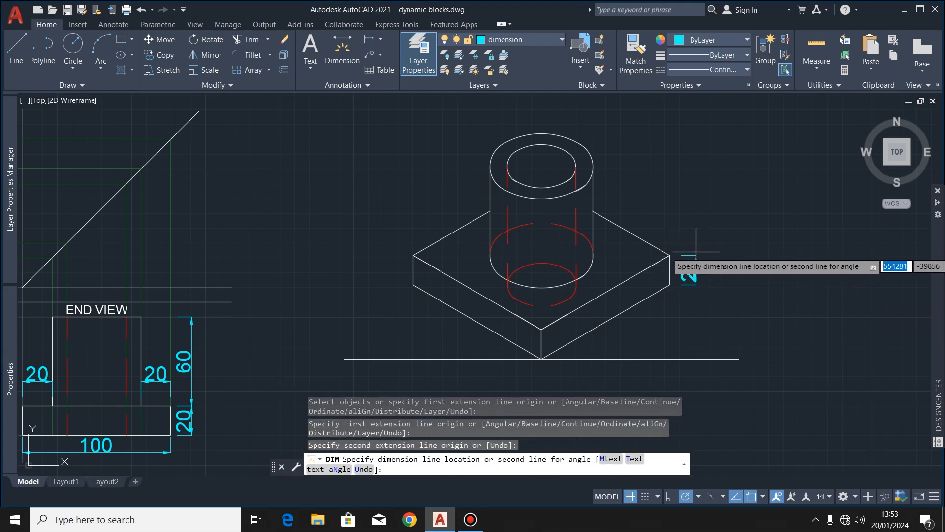
left_click(696, 252)
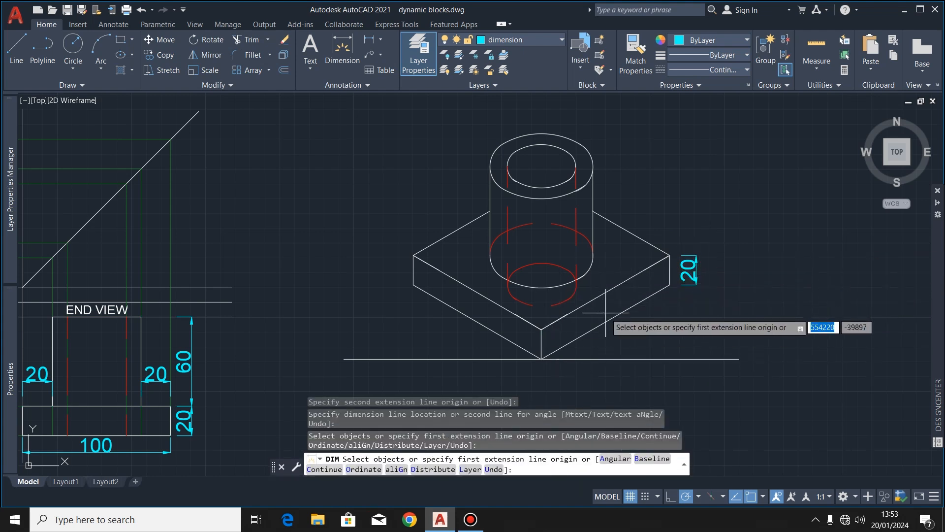
key("Return")
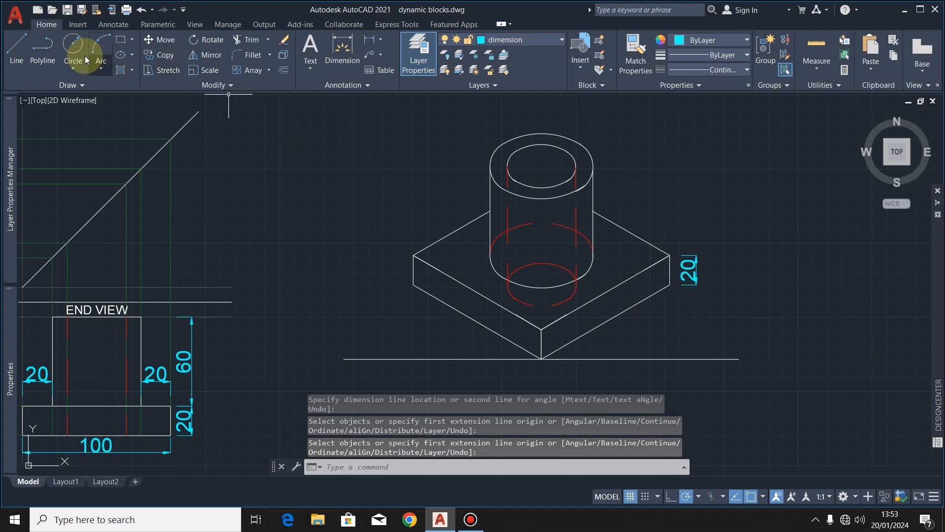
Oblique the base-thickness dimension at the right corner by an angle of 30.
left_click(112, 25)
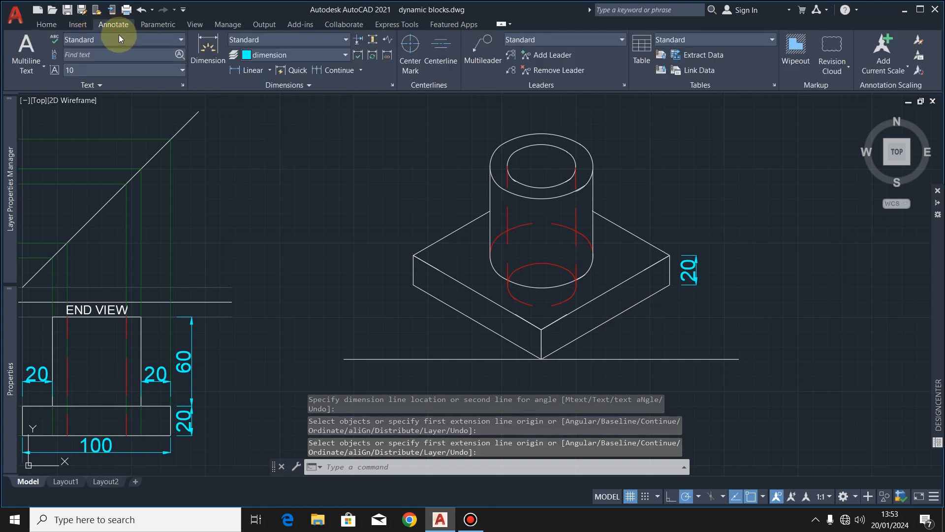
left_click(307, 86)
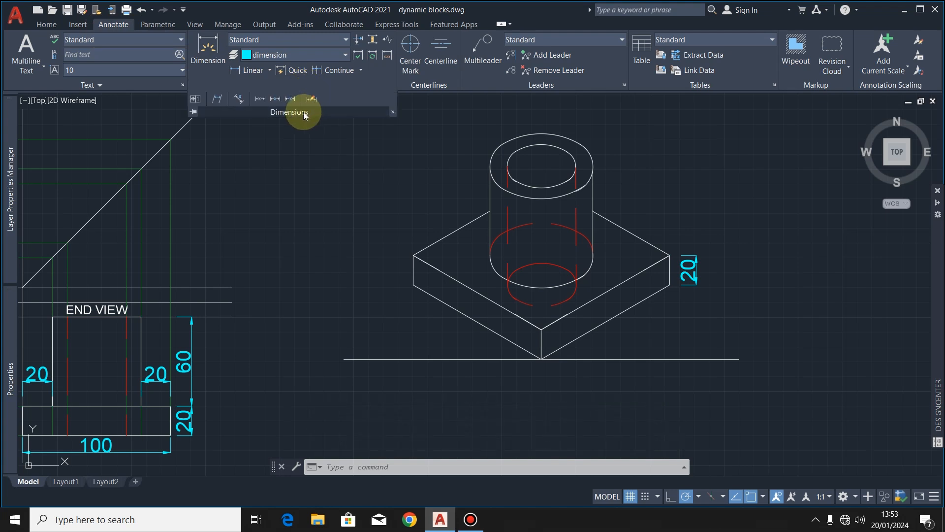
left_click(218, 99)
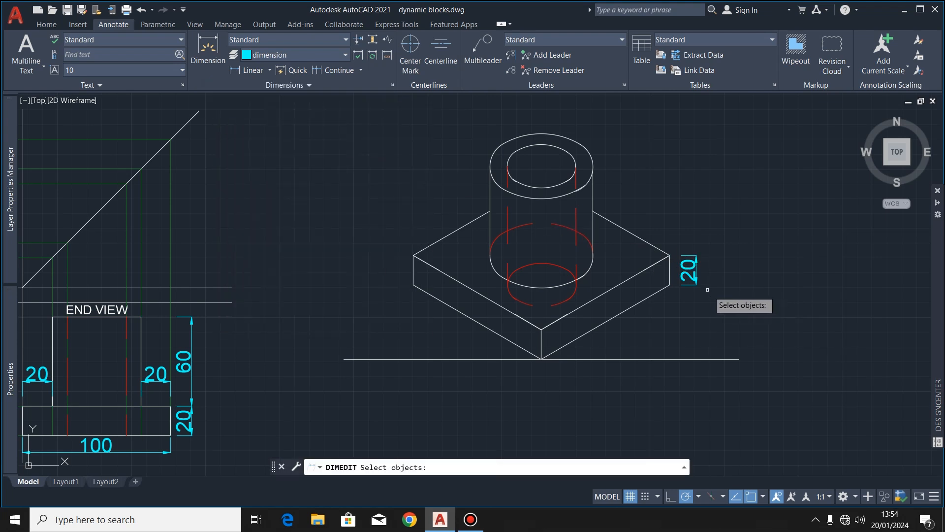
left_click(694, 267)
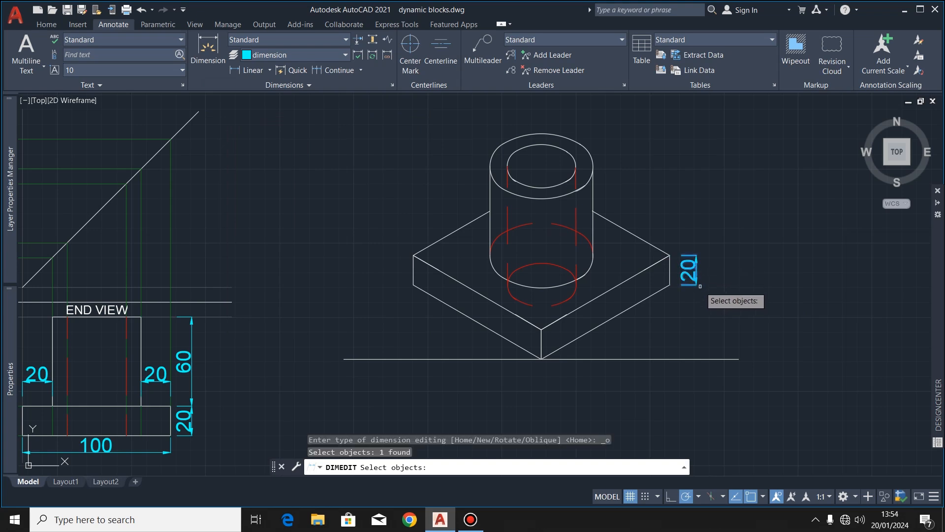
key("Return")
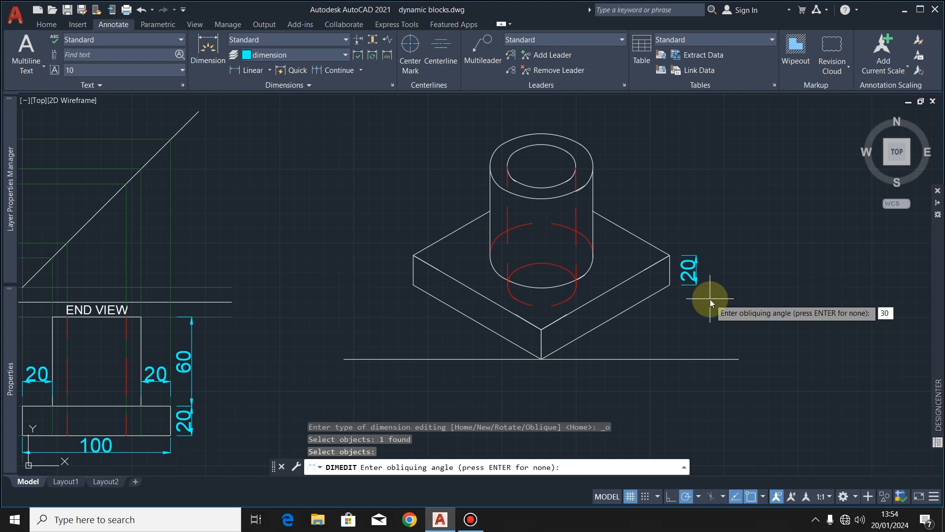
key("Return")
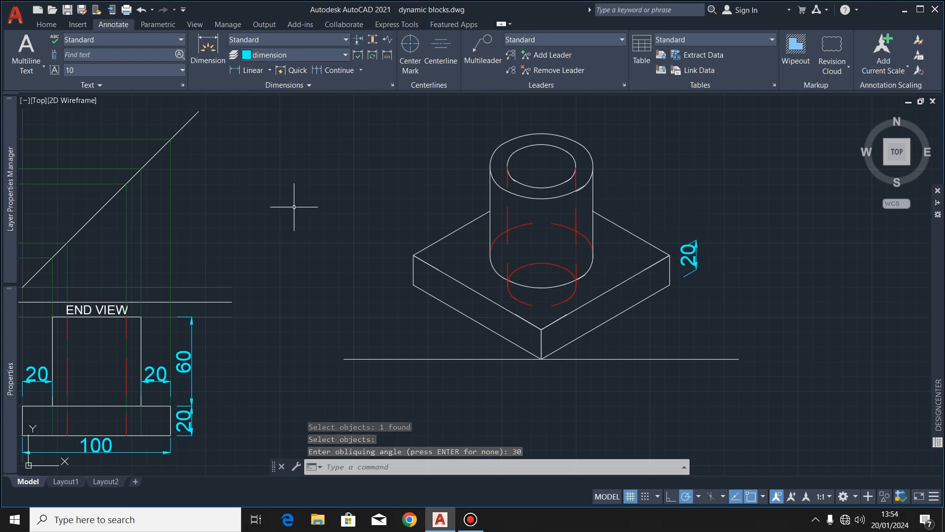
Add an aligned dimension along the base's lower front-right edge, placed outside the base.
left_click(207, 47)
key("Return")
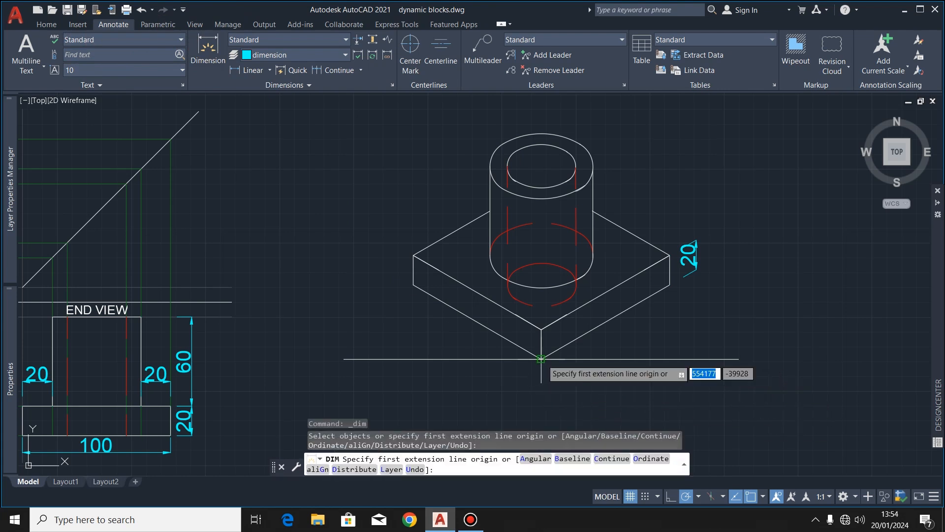
left_click(541, 358)
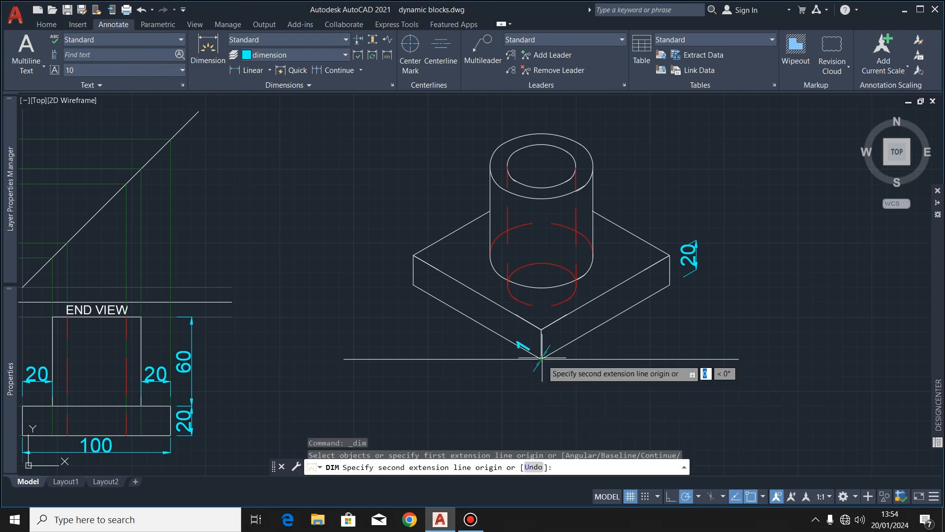
left_click(669, 285)
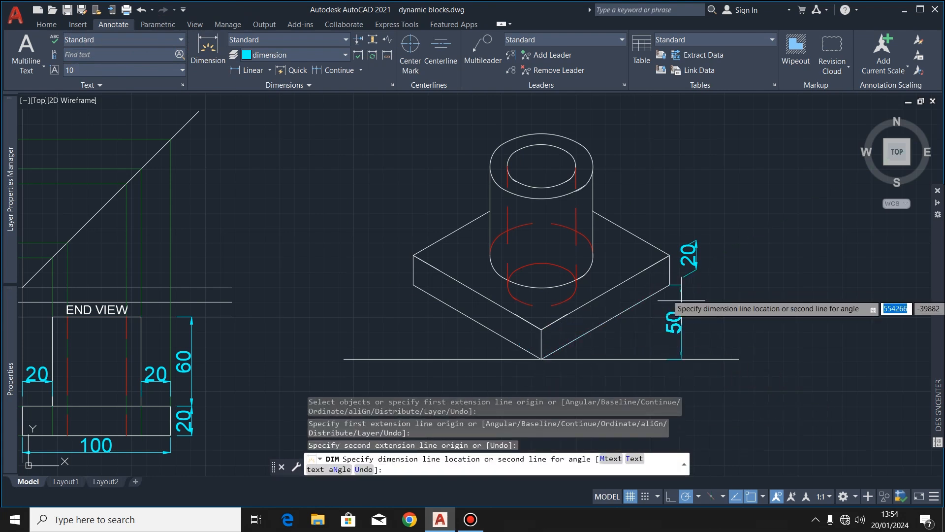
left_click(651, 326)
key("Return")
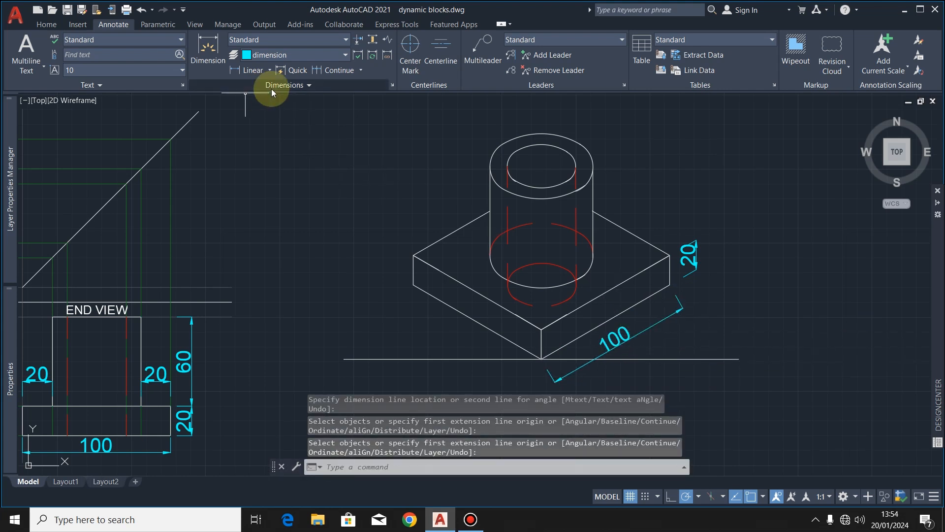
Oblique the aligned dimension of the base's front-right edge by an angle of 150.
left_click(304, 86)
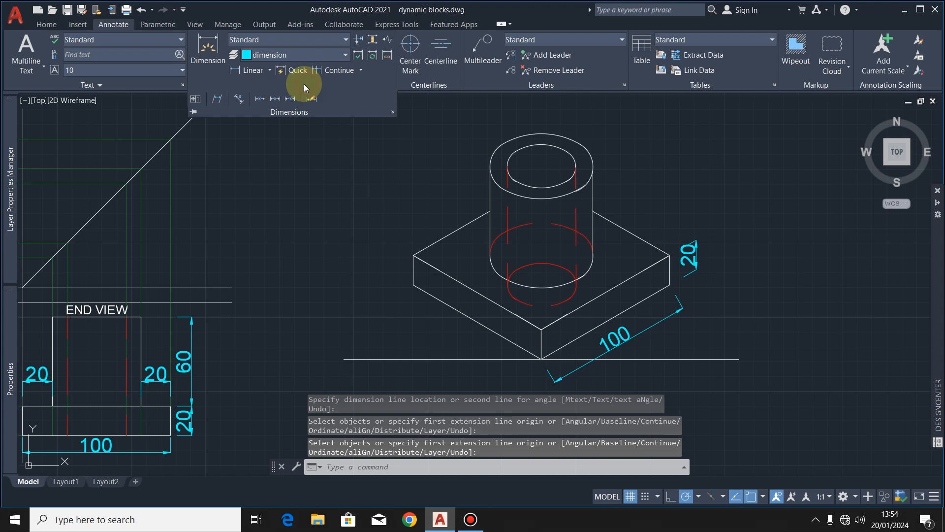
left_click(217, 99)
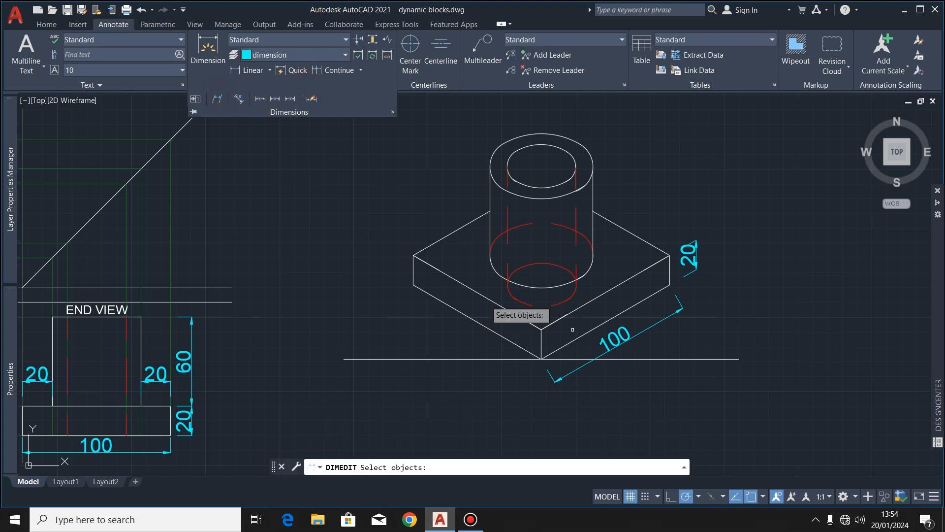
left_click(675, 314)
key("Return")
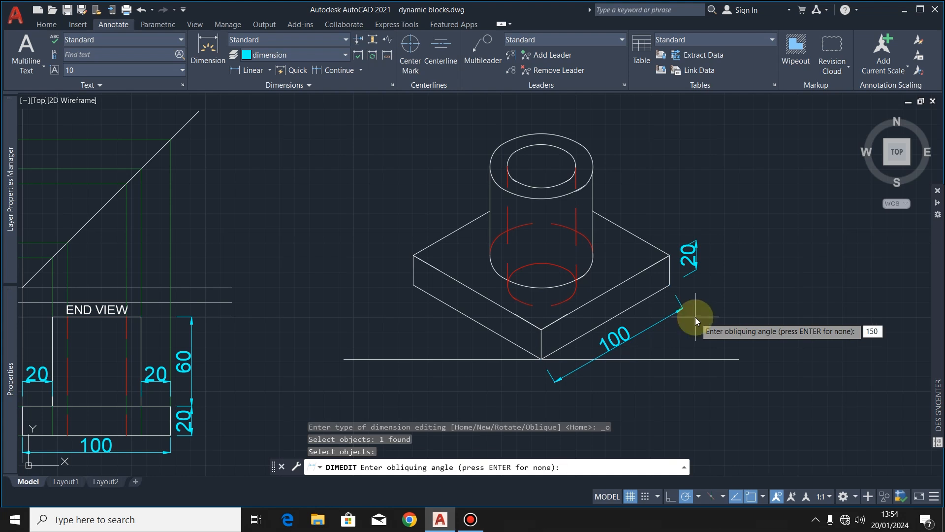
key("Return")
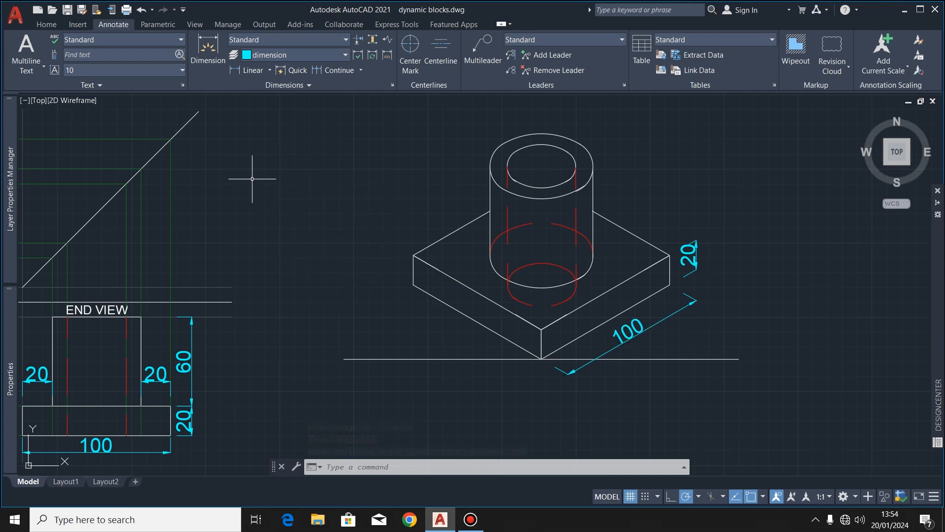
Dimension the cylinder's height along its right side, from the top ellipse to the bottom ellipse.
left_click(207, 45)
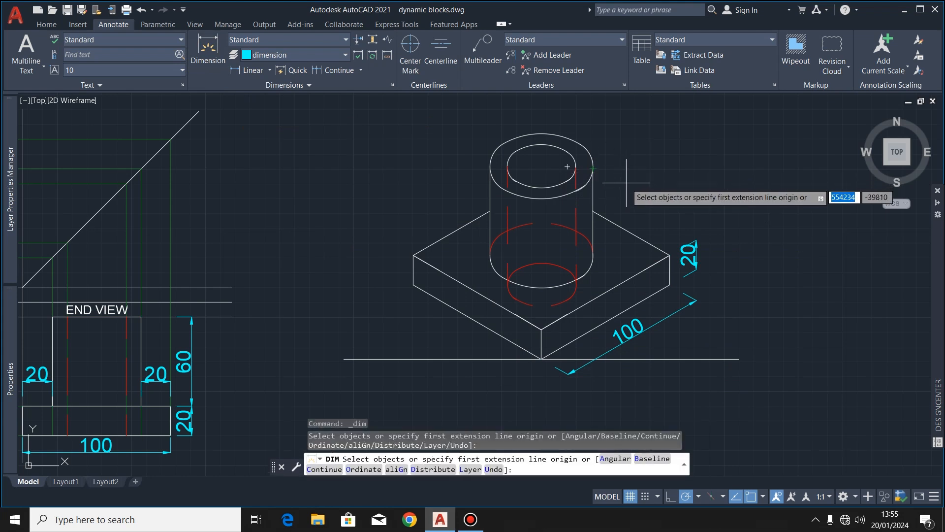
left_click(592, 168)
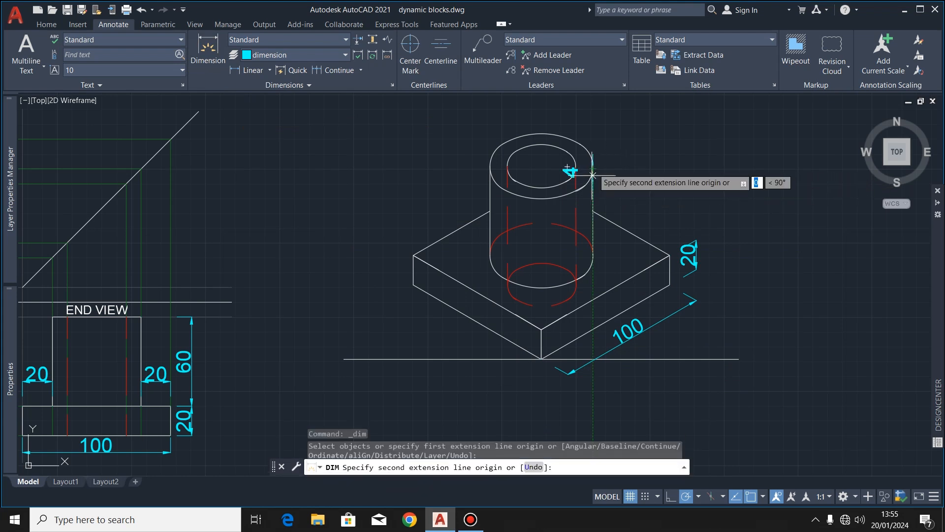
left_click(592, 257)
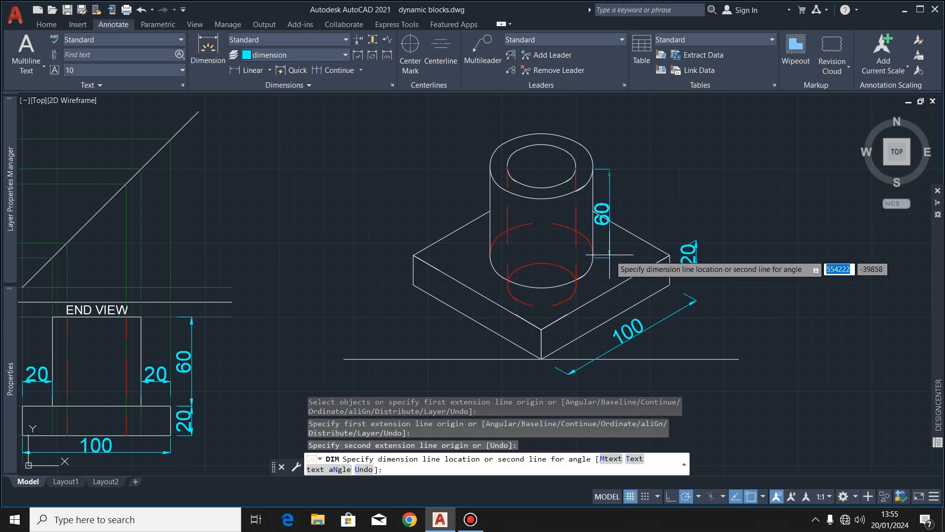
left_click(619, 255)
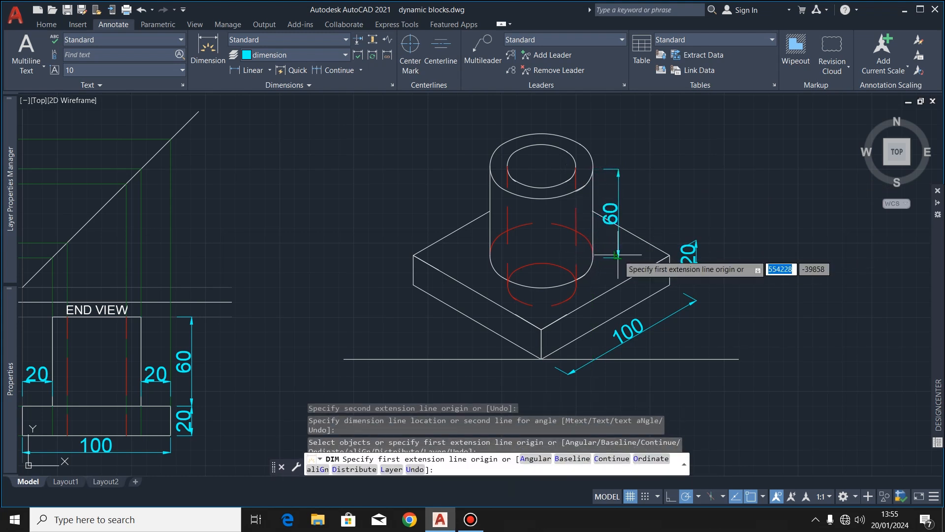
Oblique the cylinder's height dimension by an angle of 30.
left_click(288, 85)
left_click(223, 95)
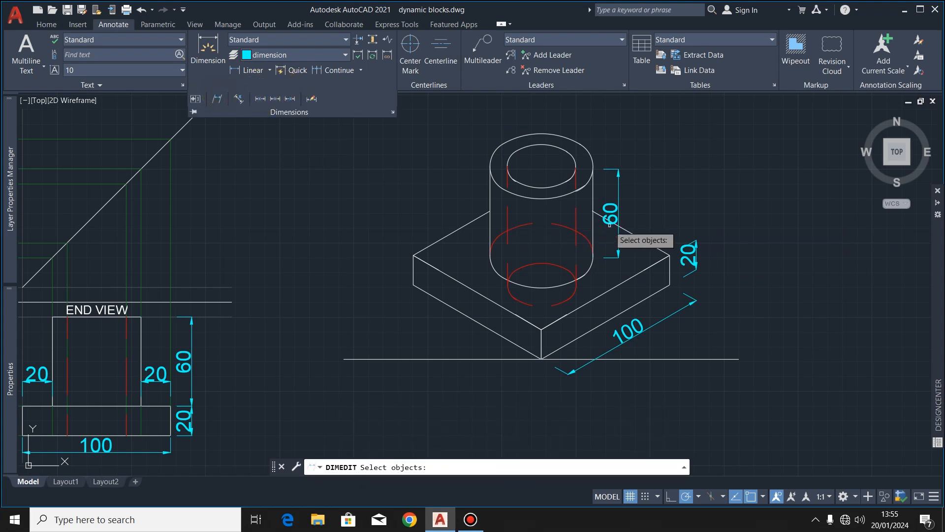
left_click(616, 196)
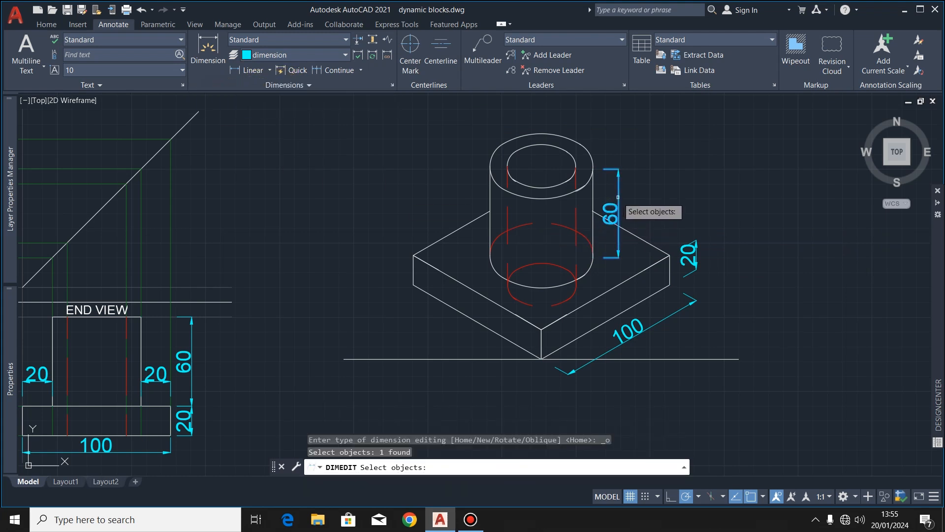
key("Return")
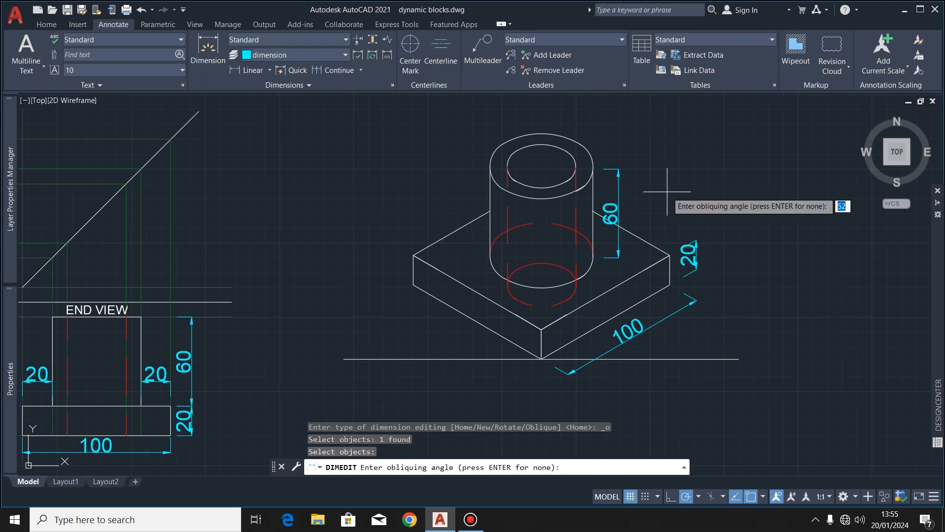
type("30")
key("Return")
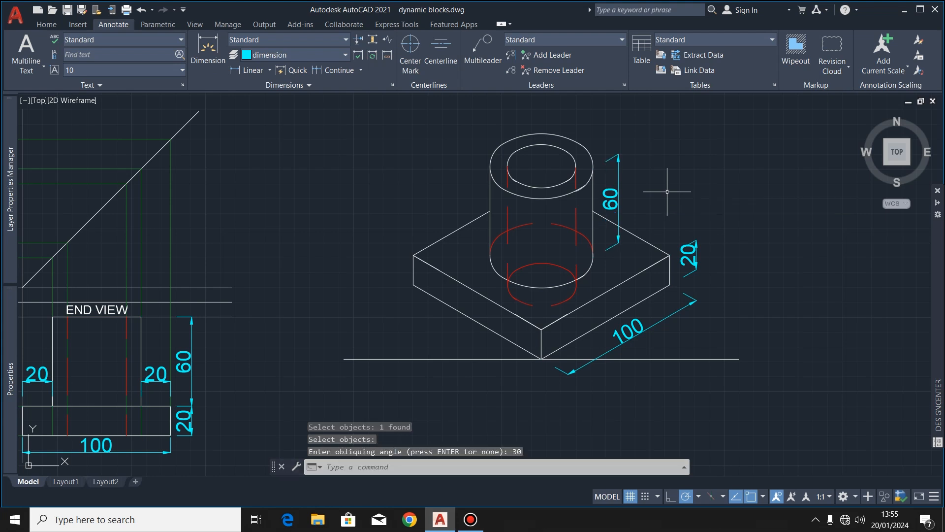
Add an aligned dimension on the base's top face from the cylinder's bottom ellipse to the front-left edge.
left_click(208, 49)
key("Return")
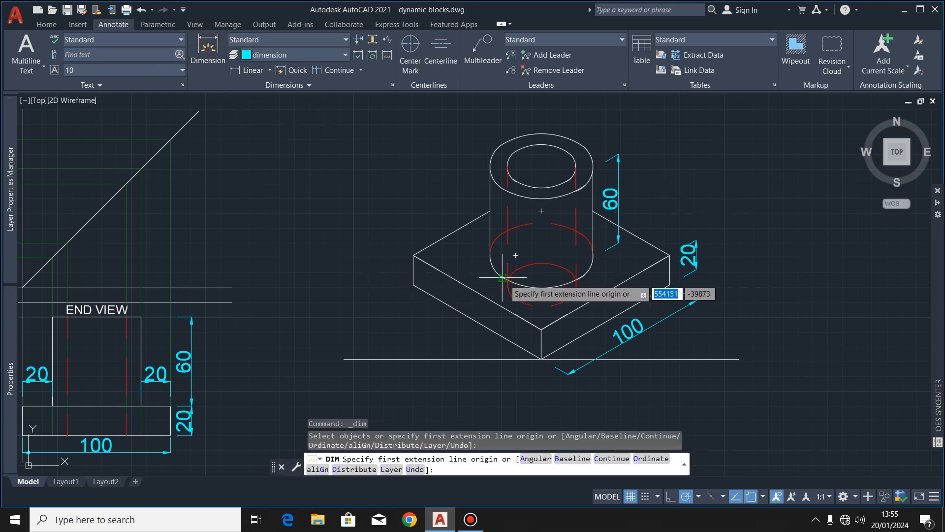
left_click(502, 277)
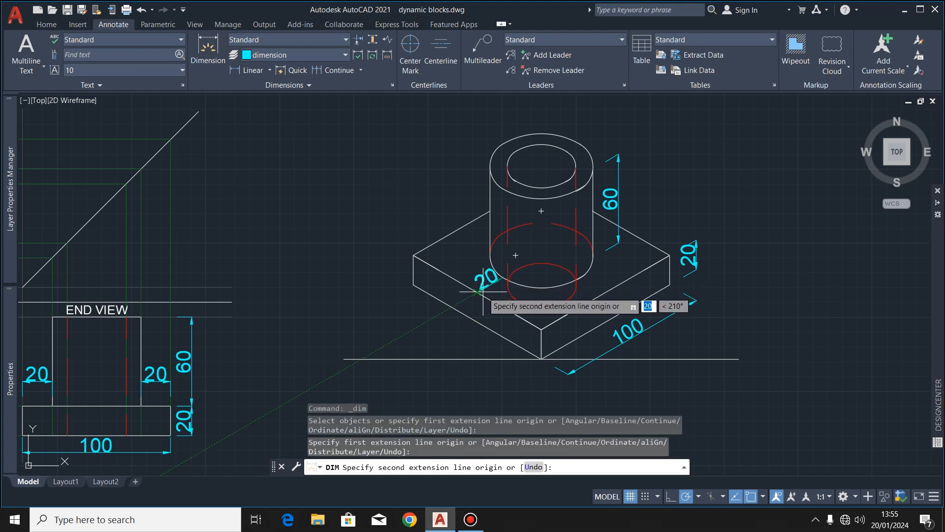
left_click(477, 291)
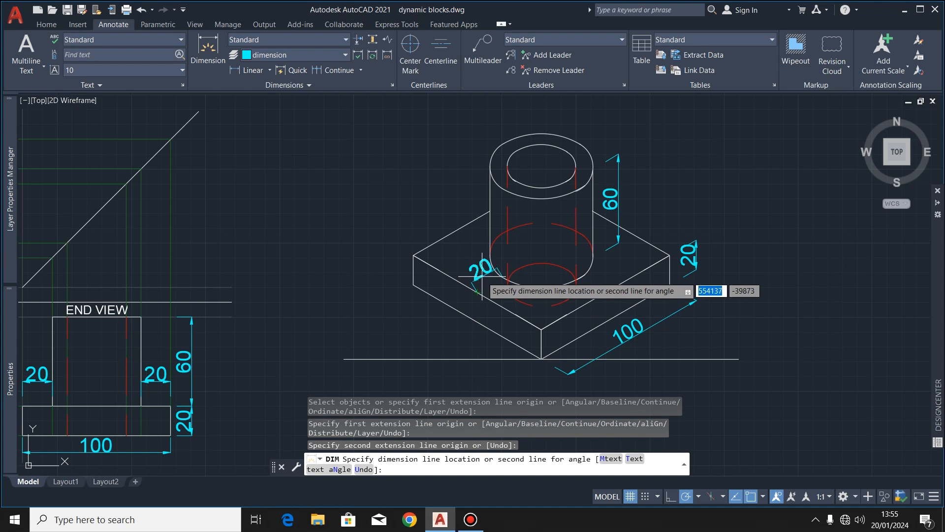
left_click(482, 277)
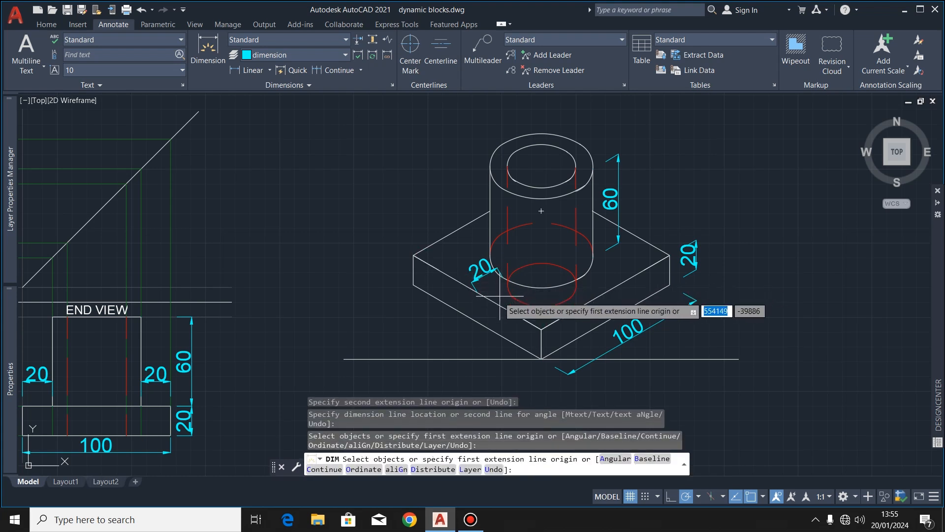
key("Return")
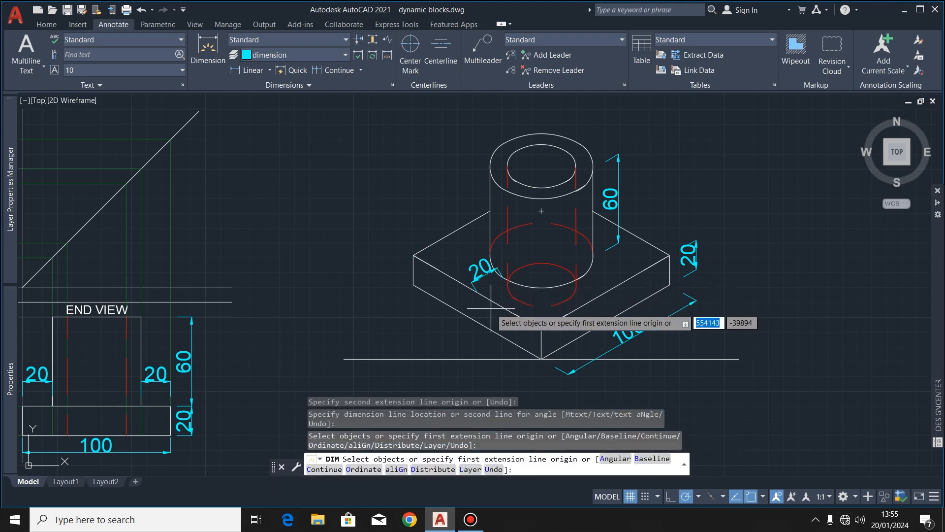
key("Escape")
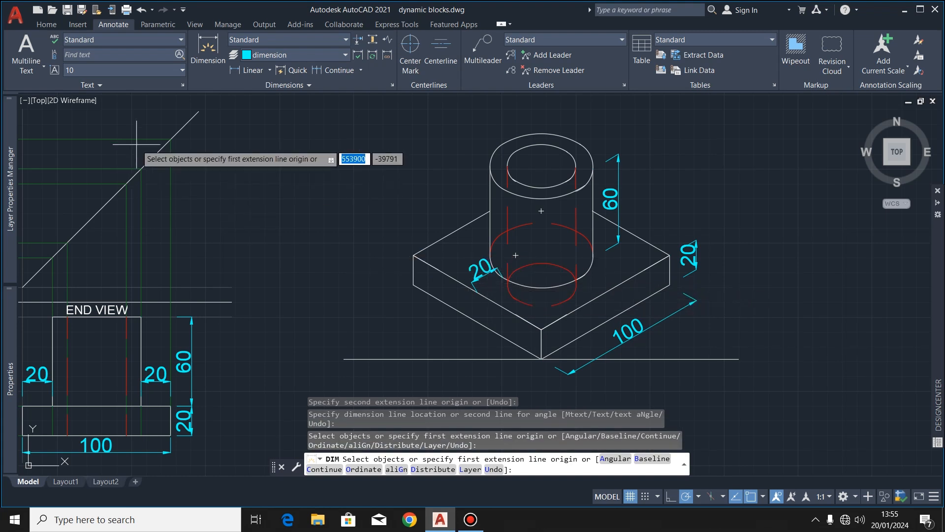
Oblique the dimension between the cylinder and the base's front-left edge by an angle of 150.
left_click(285, 86)
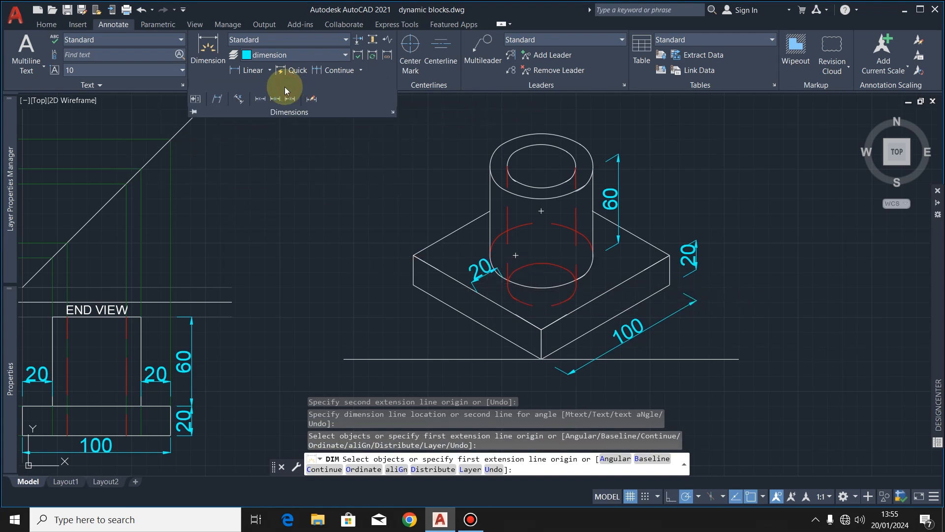
left_click(220, 97)
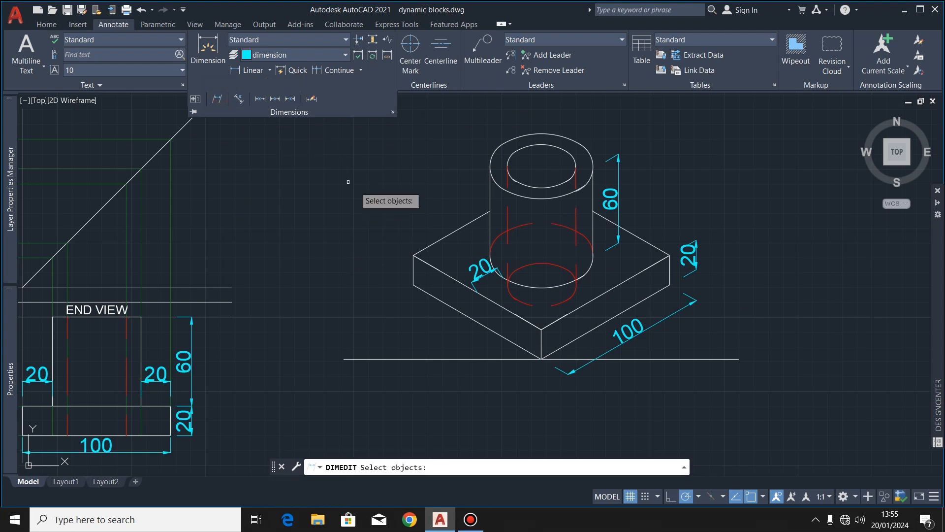
left_click(479, 273)
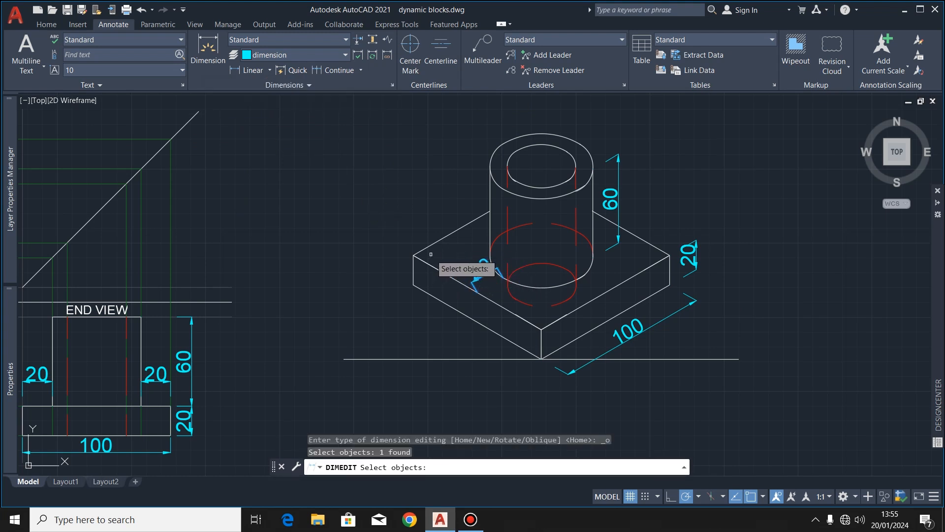
key("Return")
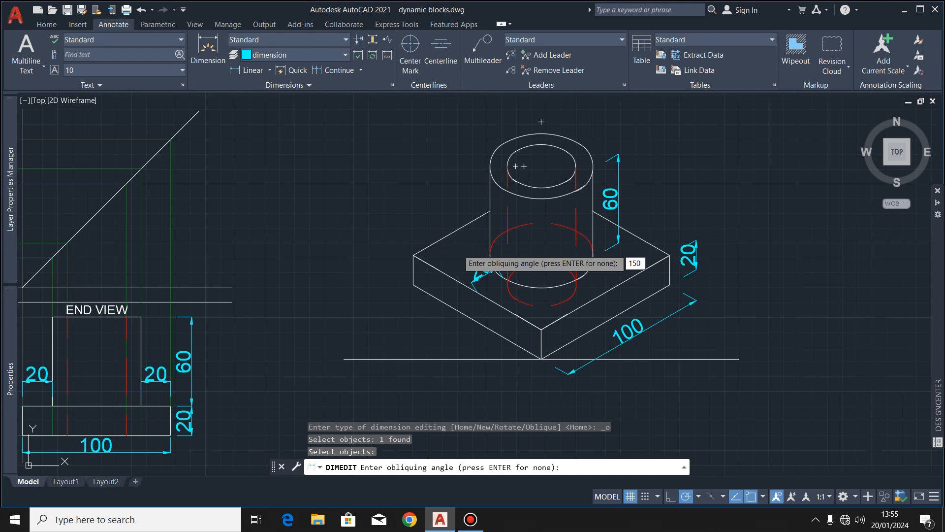
key("Return")
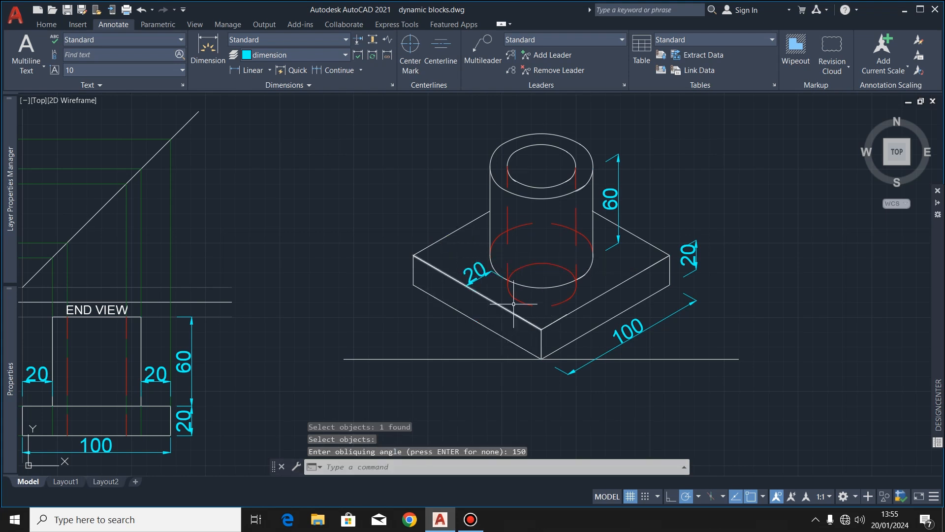
Add an aligned dimension on the base's top face from the cylinder's bottom ellipse to the front-right edge.
left_click(222, 74)
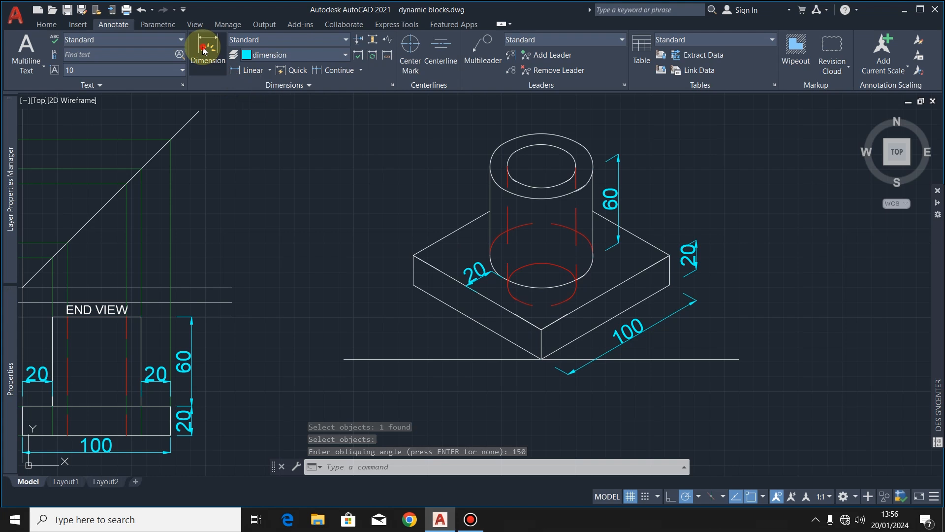
left_click(589, 269)
left_click(615, 286)
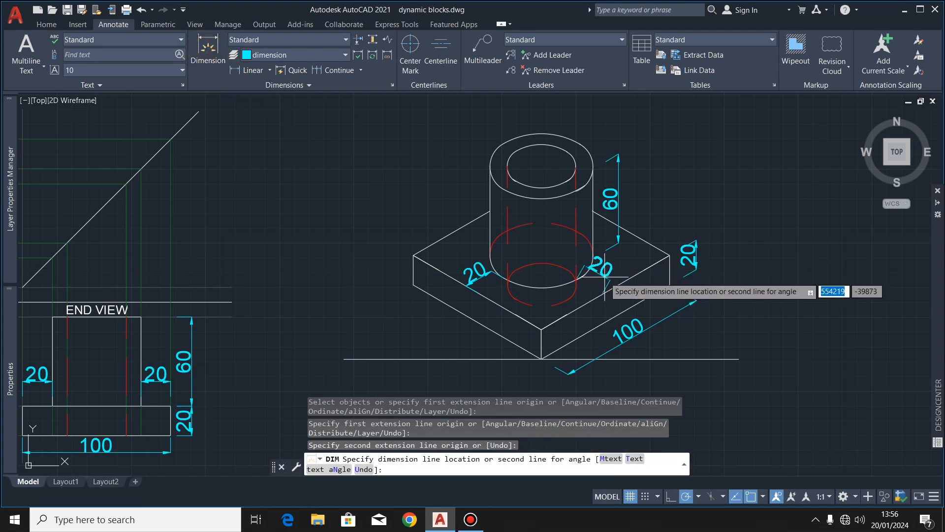
left_click(604, 277)
key("Return")
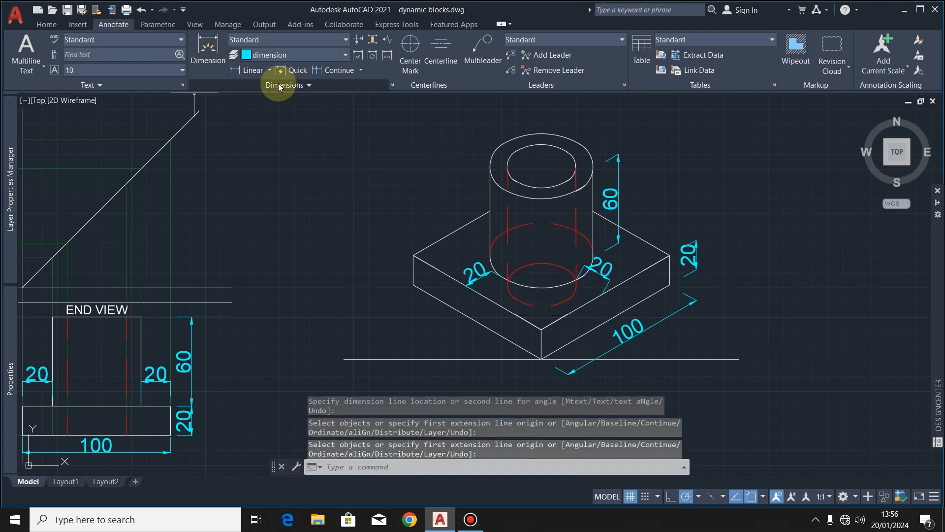
Oblique the dimension between the cylinder and the base's front-right edge by an angle of 30.
left_click(288, 87)
left_click(217, 98)
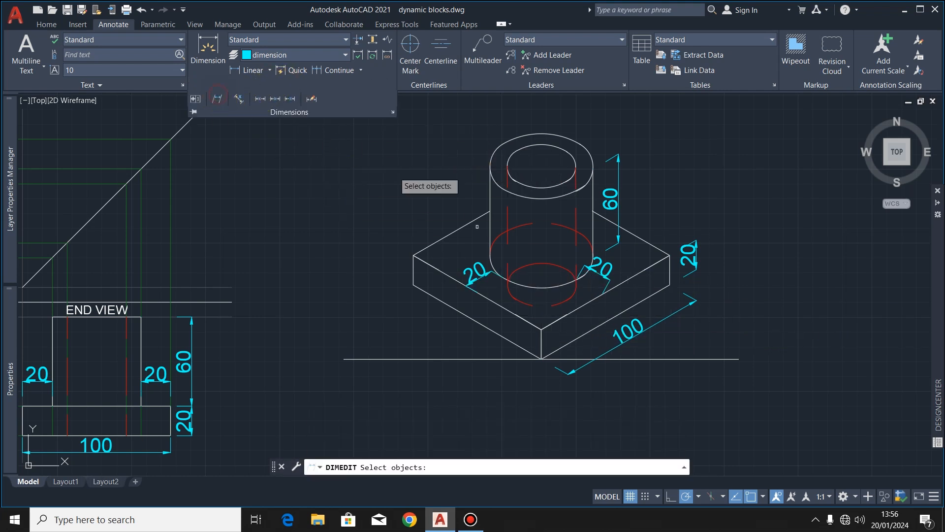
left_click(605, 279)
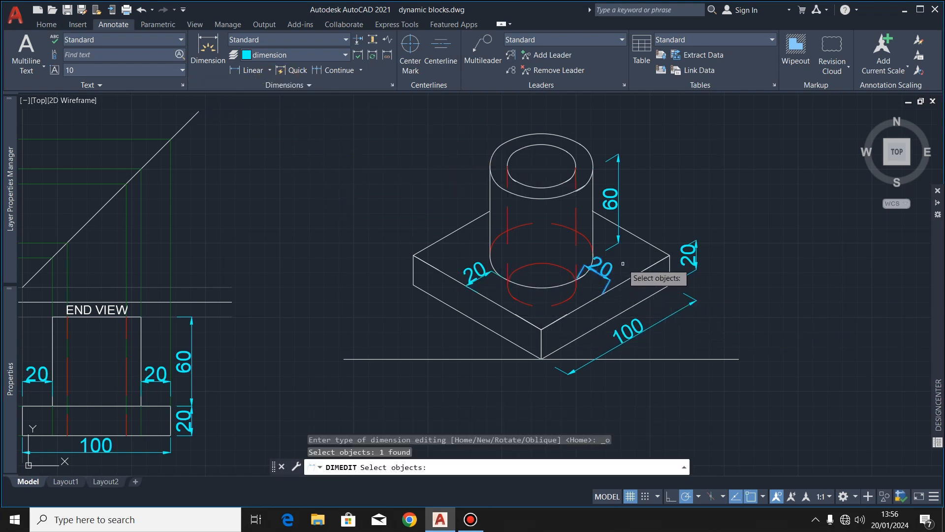
key("Return")
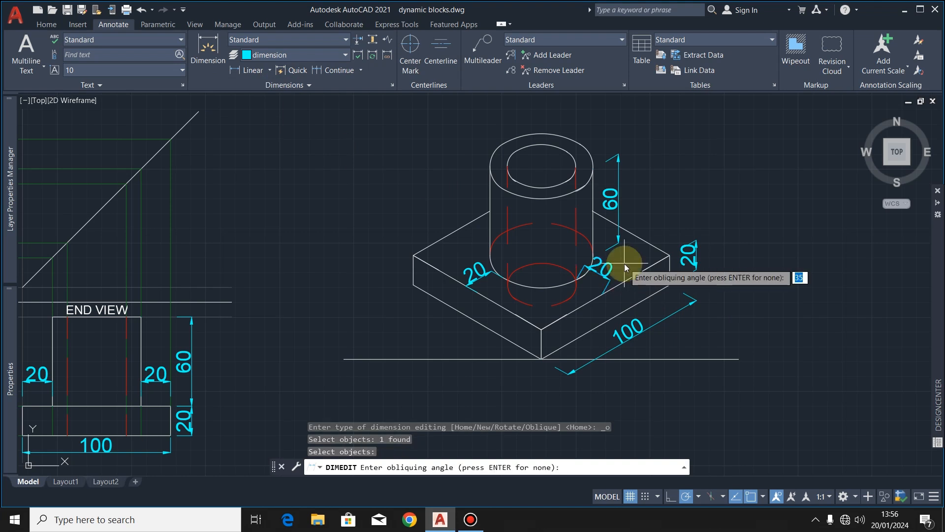
type("30")
key("Return")
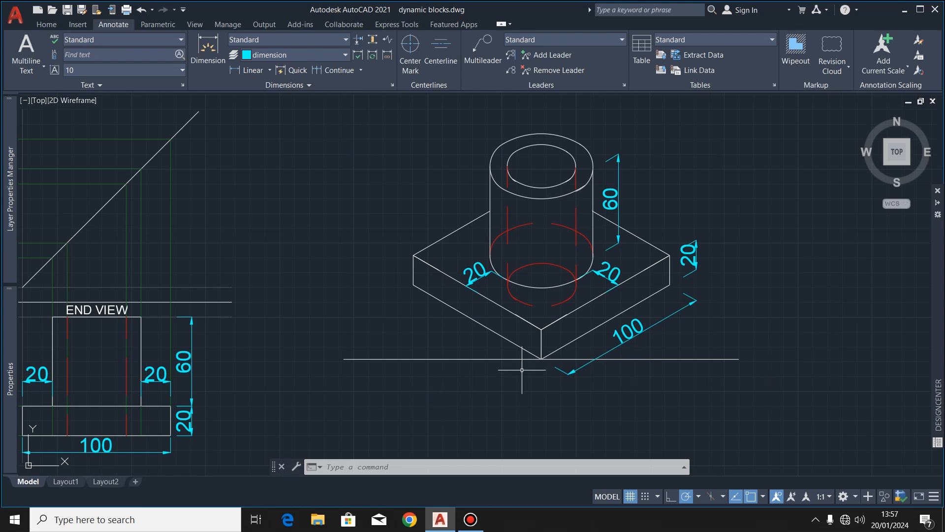
Add an angular dimension between the base's lower front-left edge and the horizontal ground line.
left_click(270, 71)
left_click(262, 140)
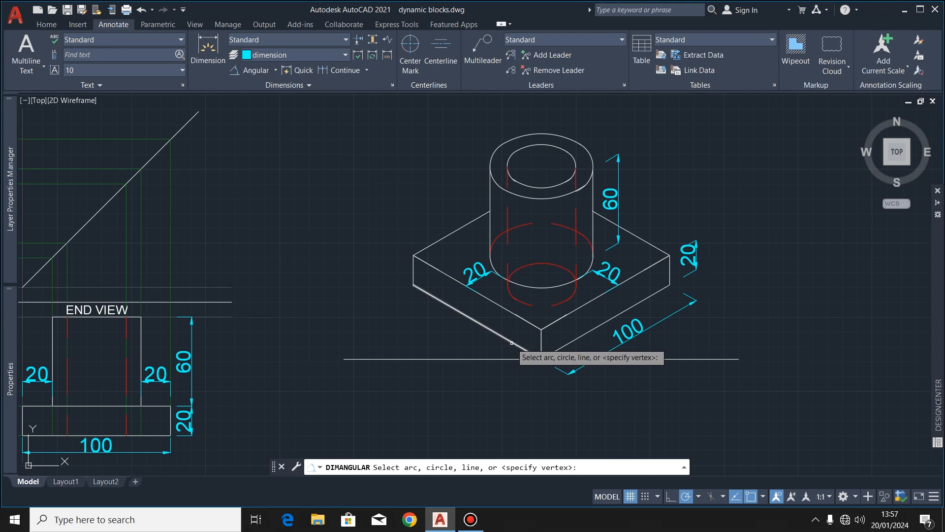
left_click(512, 342)
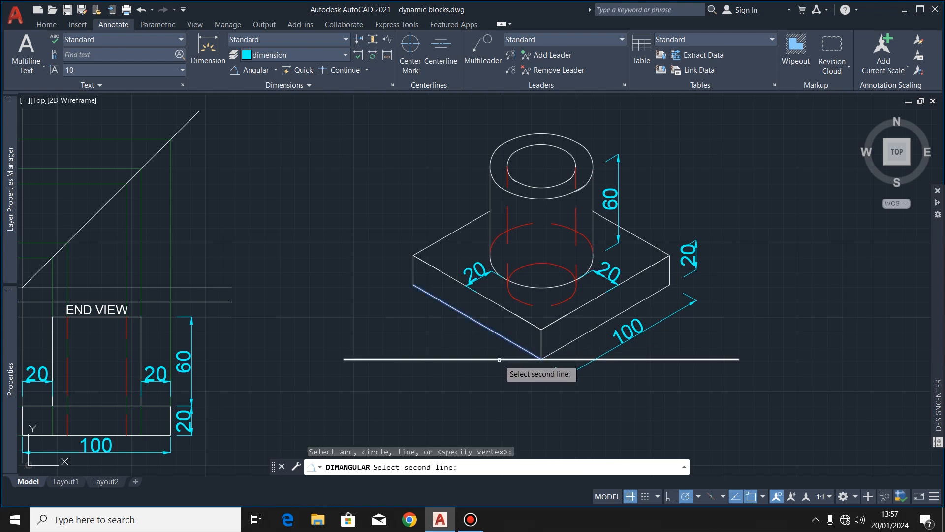
left_click(500, 360)
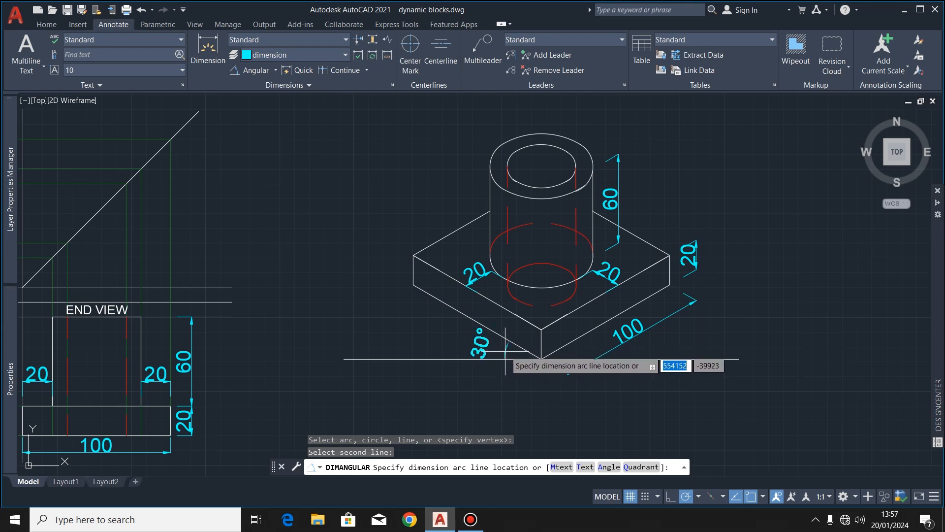
left_click(506, 351)
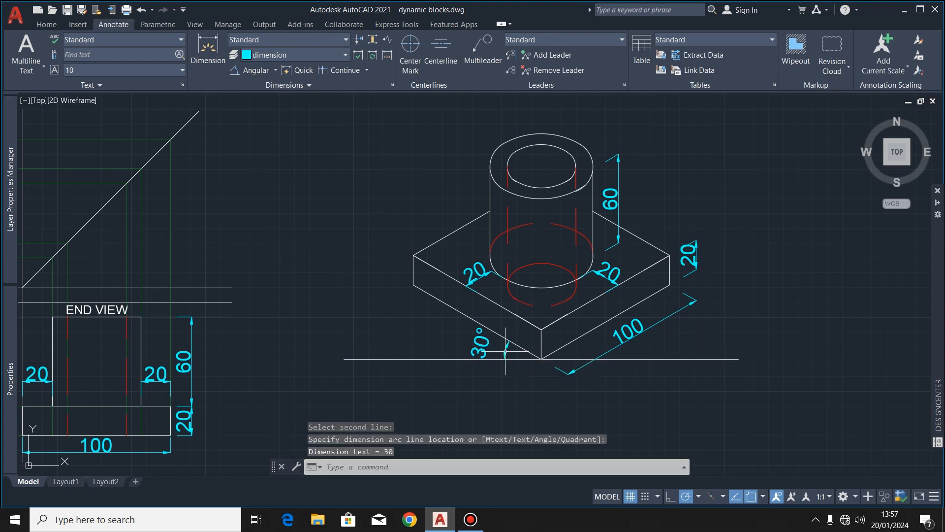
key("Escape")
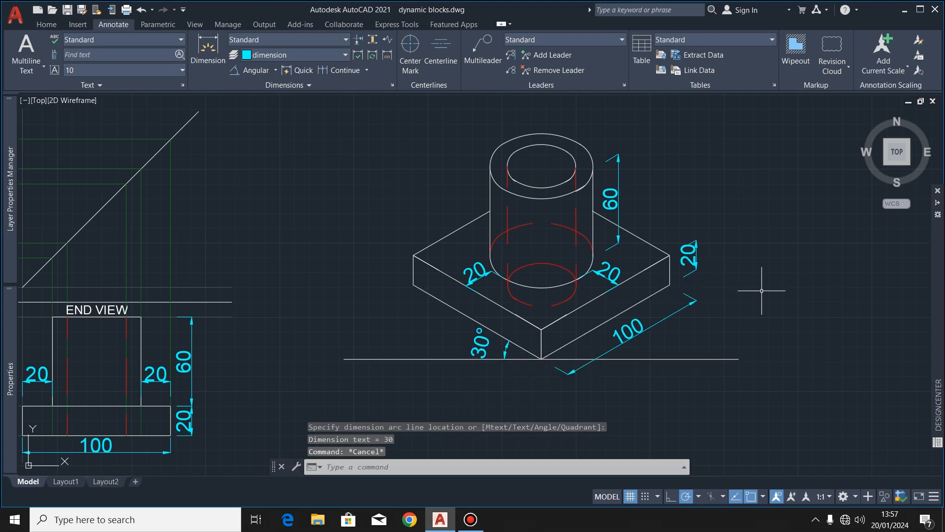
scroll(765, 289, "down", 1)
scroll(616, 300, "up", 1)
scroll(693, 285, "down", 1)
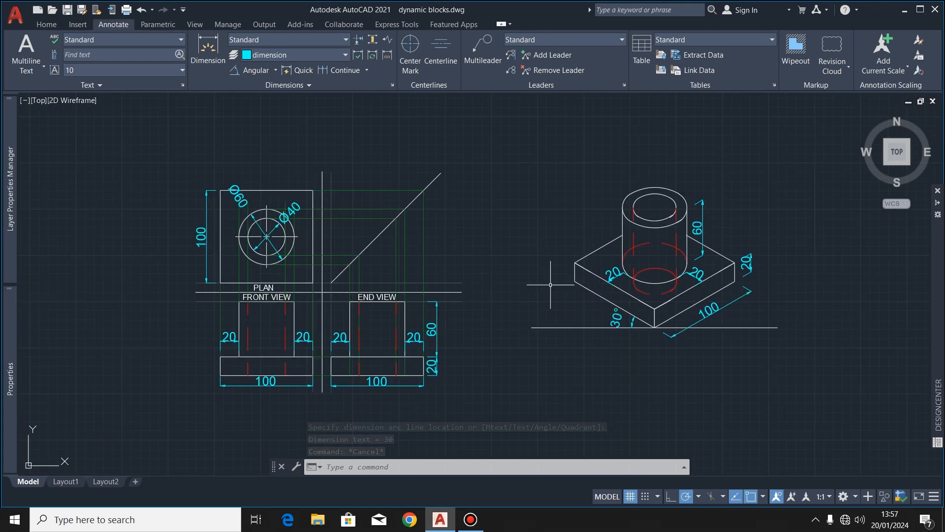
scroll(597, 278, "up", 1)
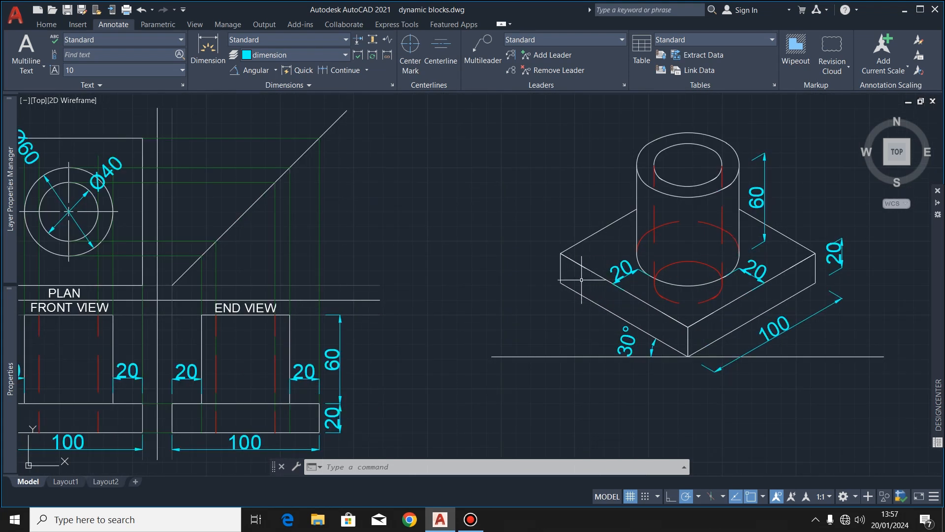
scroll(530, 279, "down", 1)
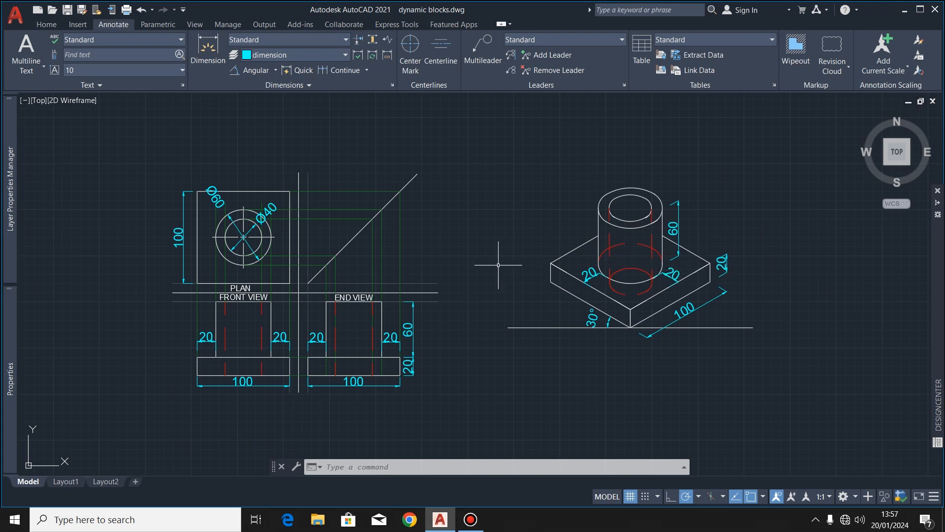
scroll(480, 263, "up", 1)
scroll(481, 263, "down", 1)
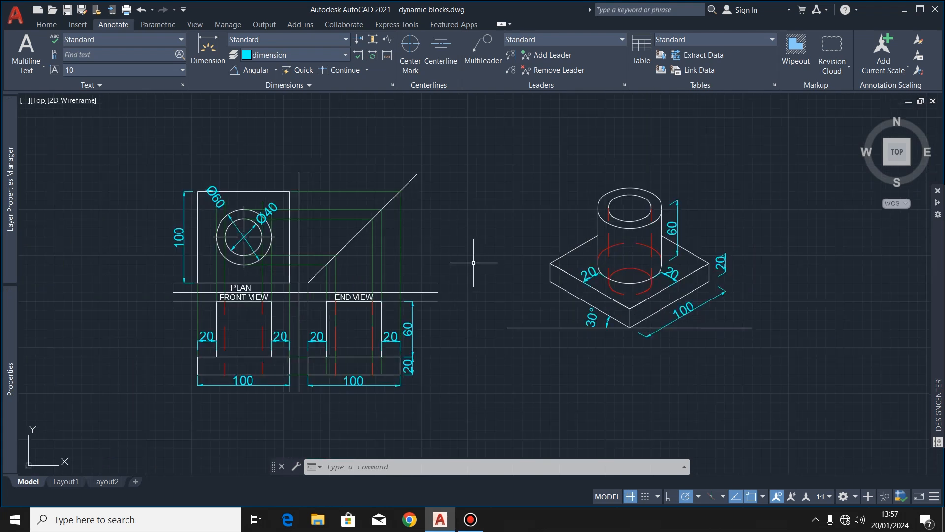